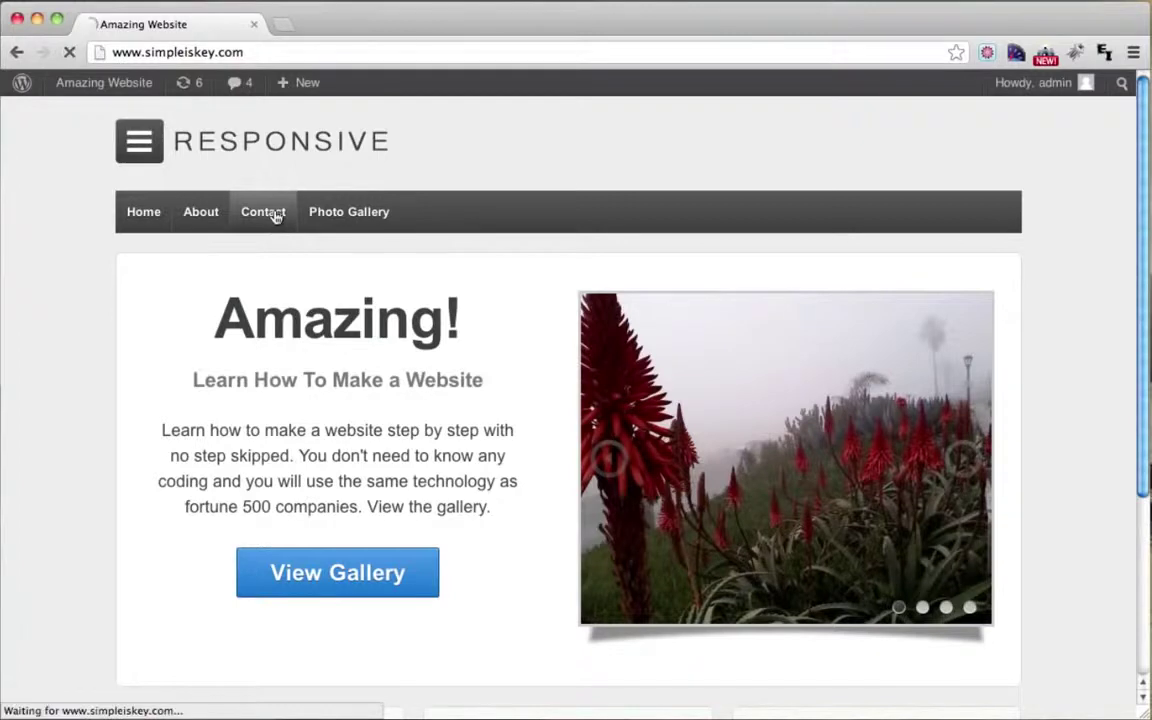
Step: Look over the sidebar blocks on the site's Contact and About pages, ending on the Contact page
scroll(705, 294, down, 3)
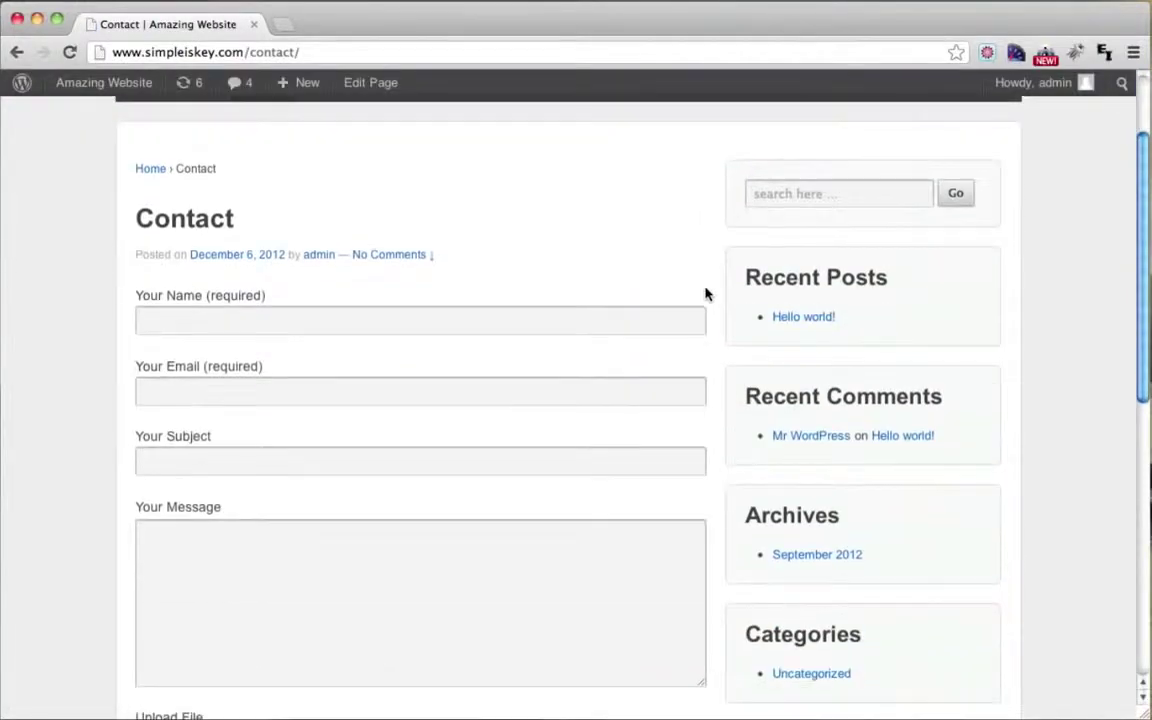
scroll(765, 585, down, 1)
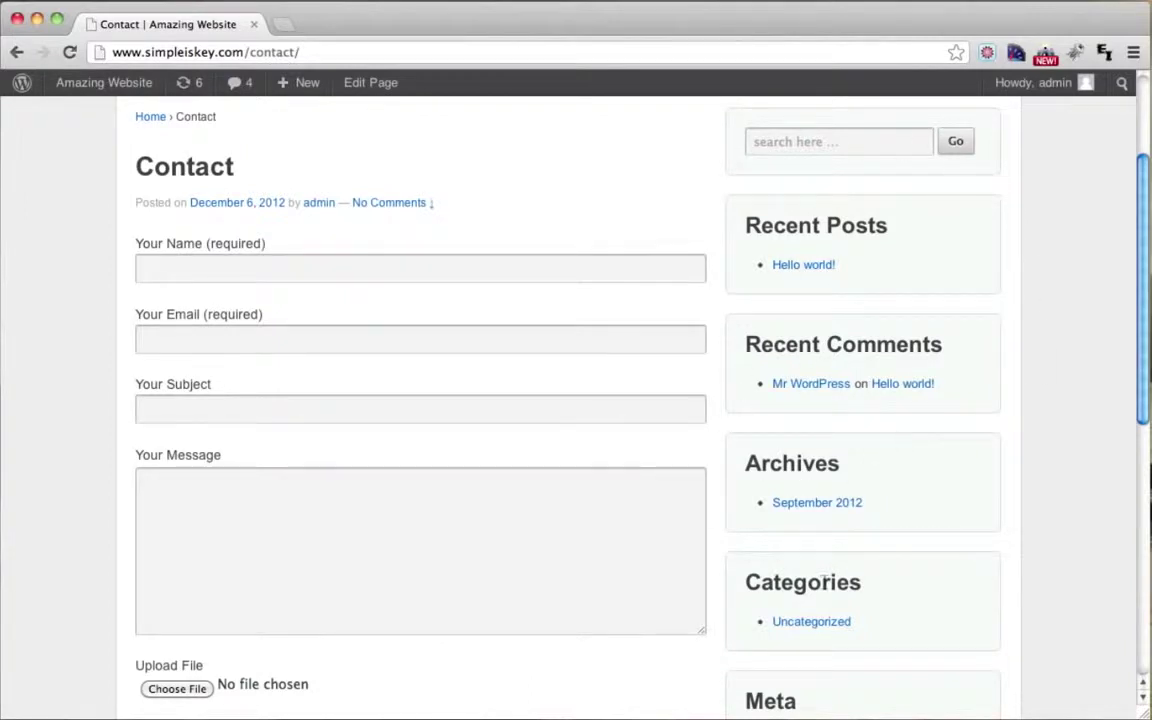
scroll(813, 555, down, 2)
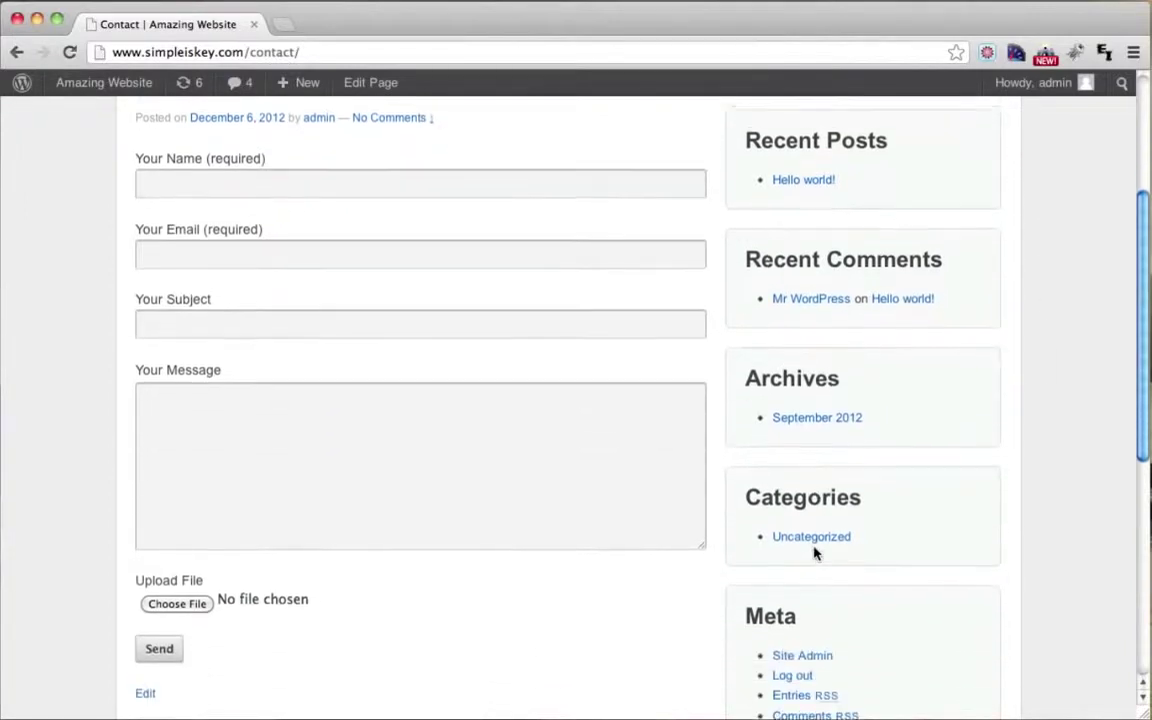
scroll(816, 550, up, 6)
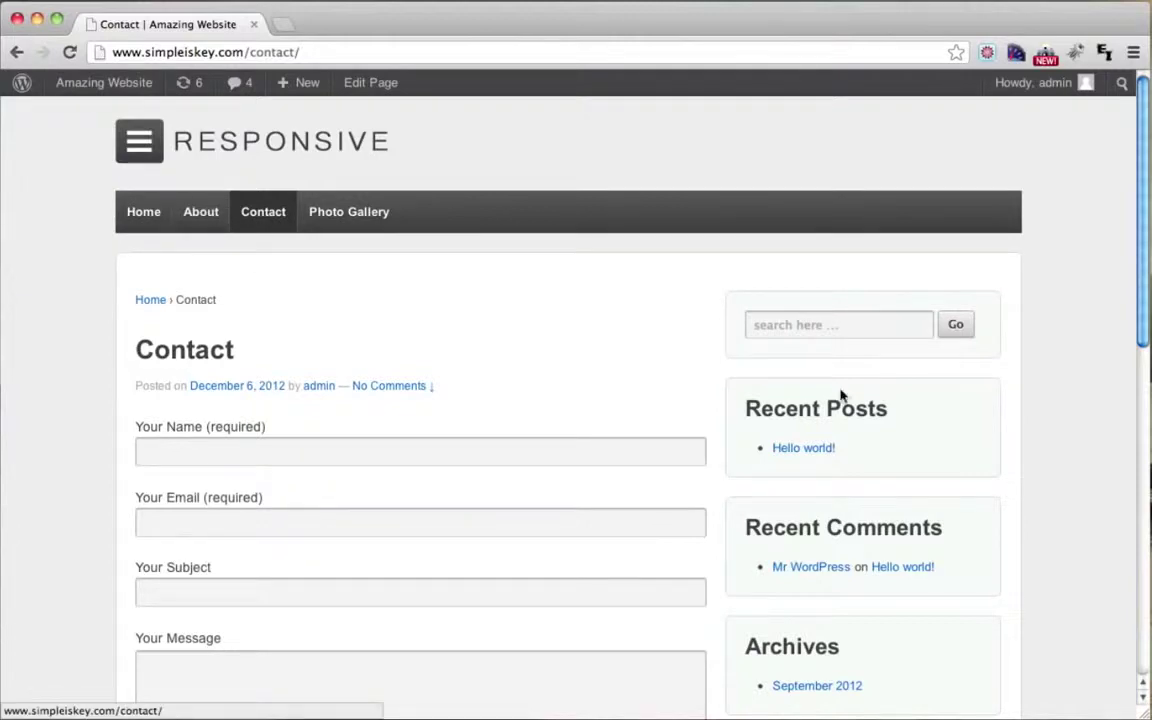
click(212, 224)
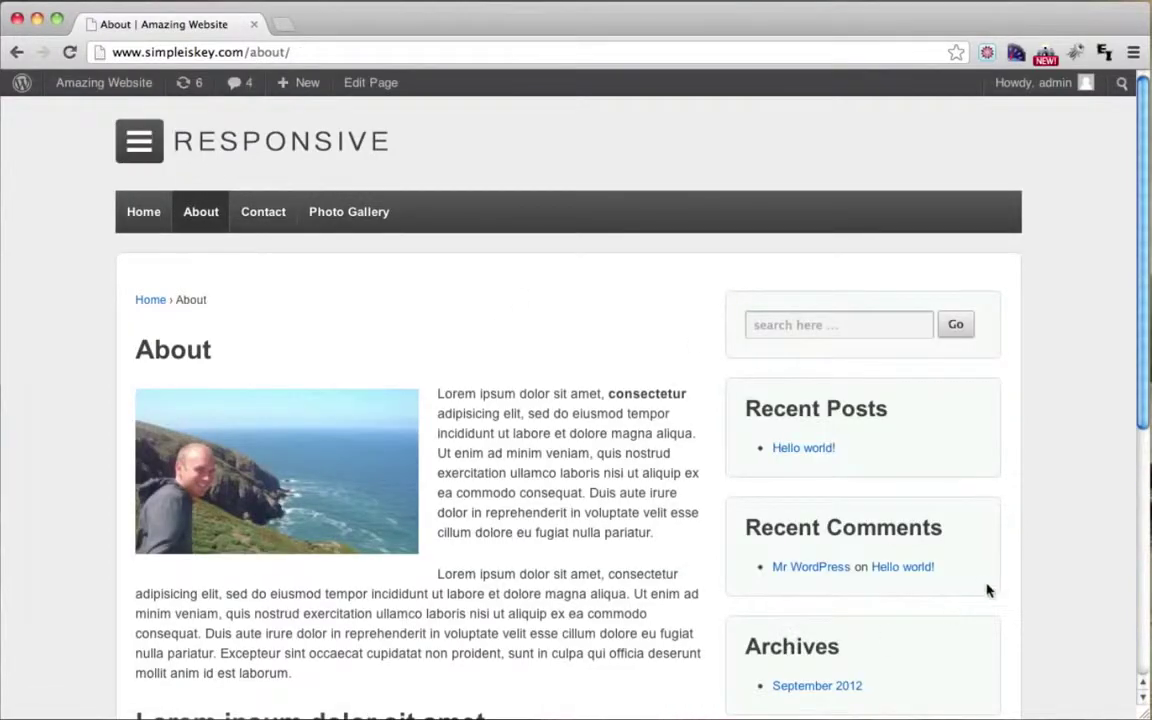
click(262, 214)
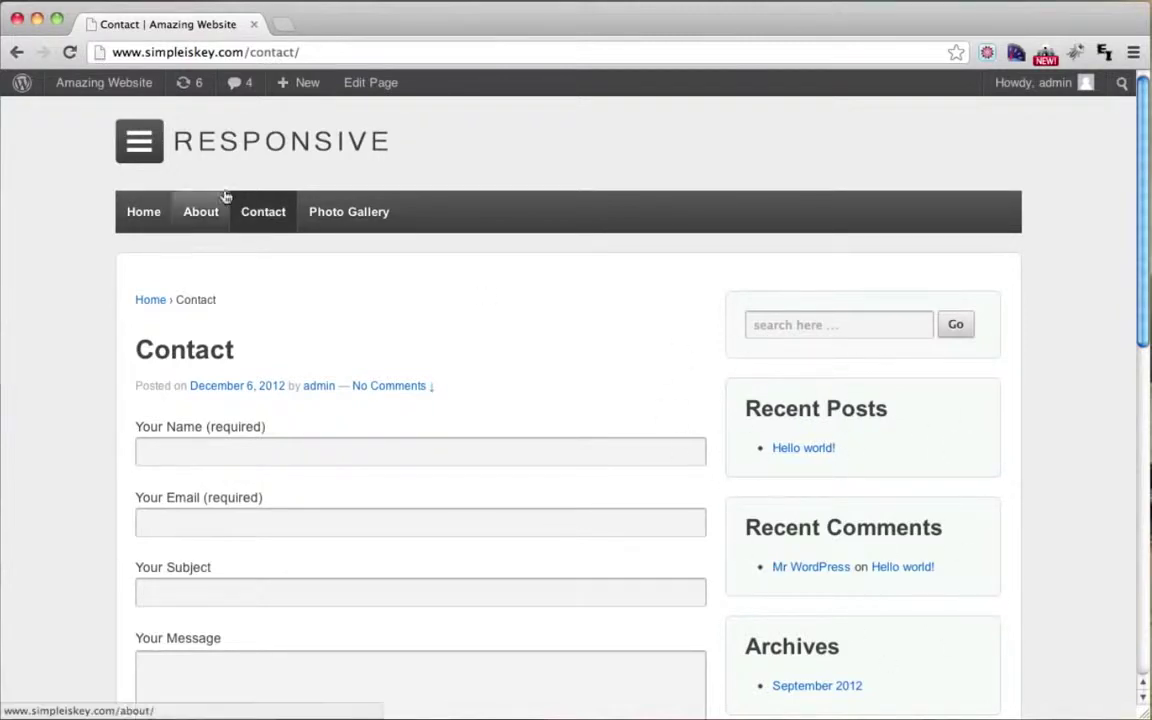
Step: Go to the site's admin dashboard and open the Widgets management page
mouse_move(95, 85)
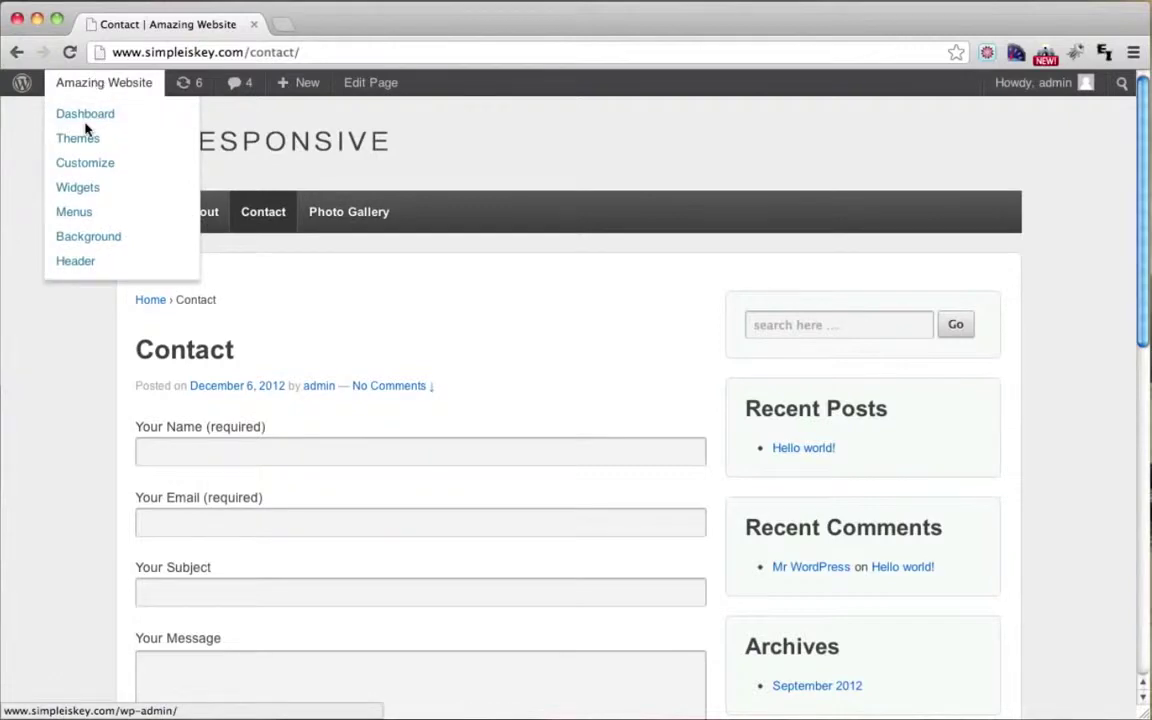
click(92, 115)
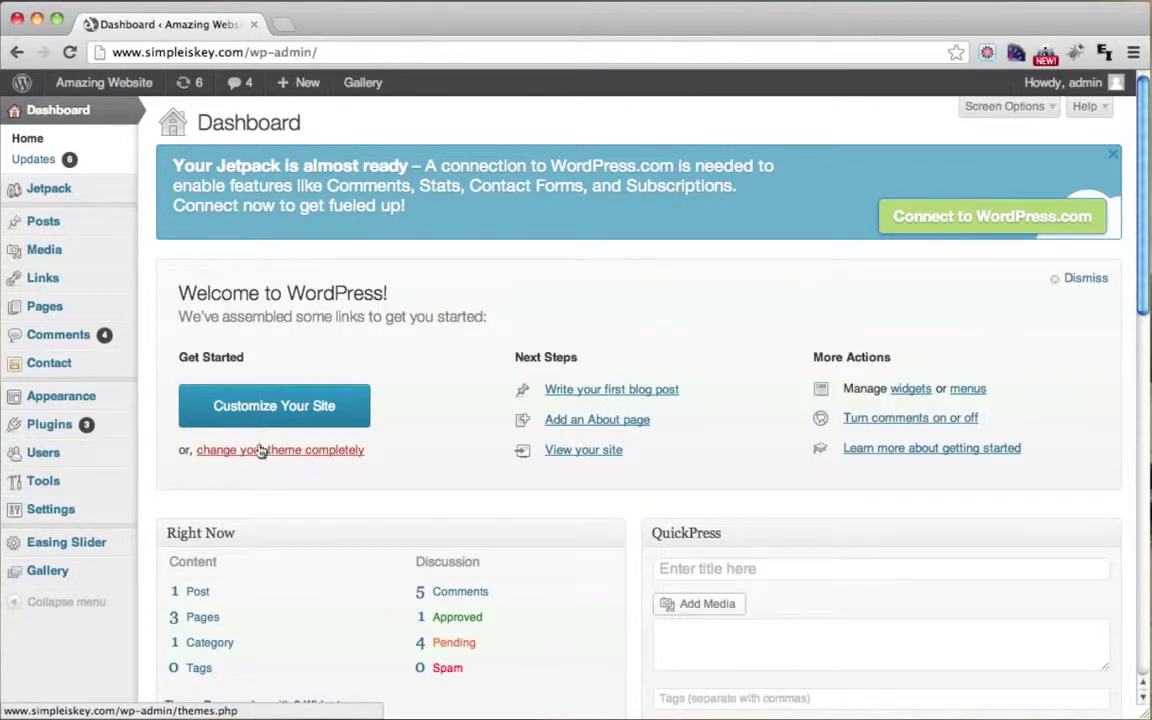
mouse_move(84, 401)
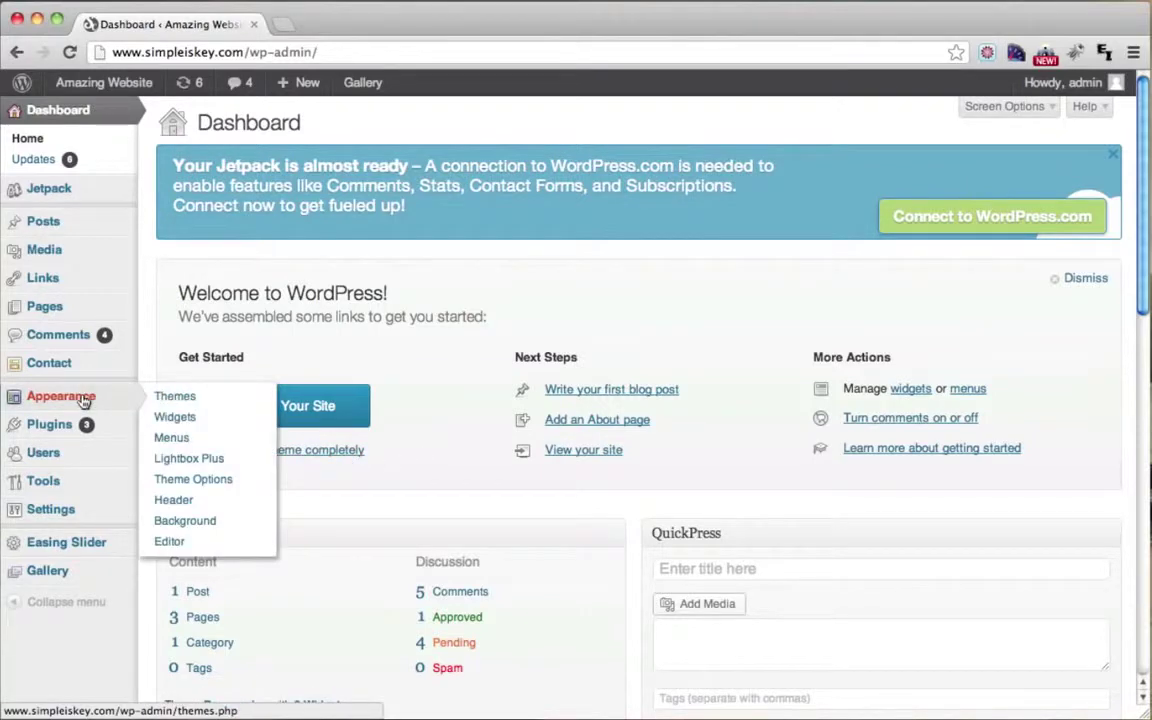
click(213, 425)
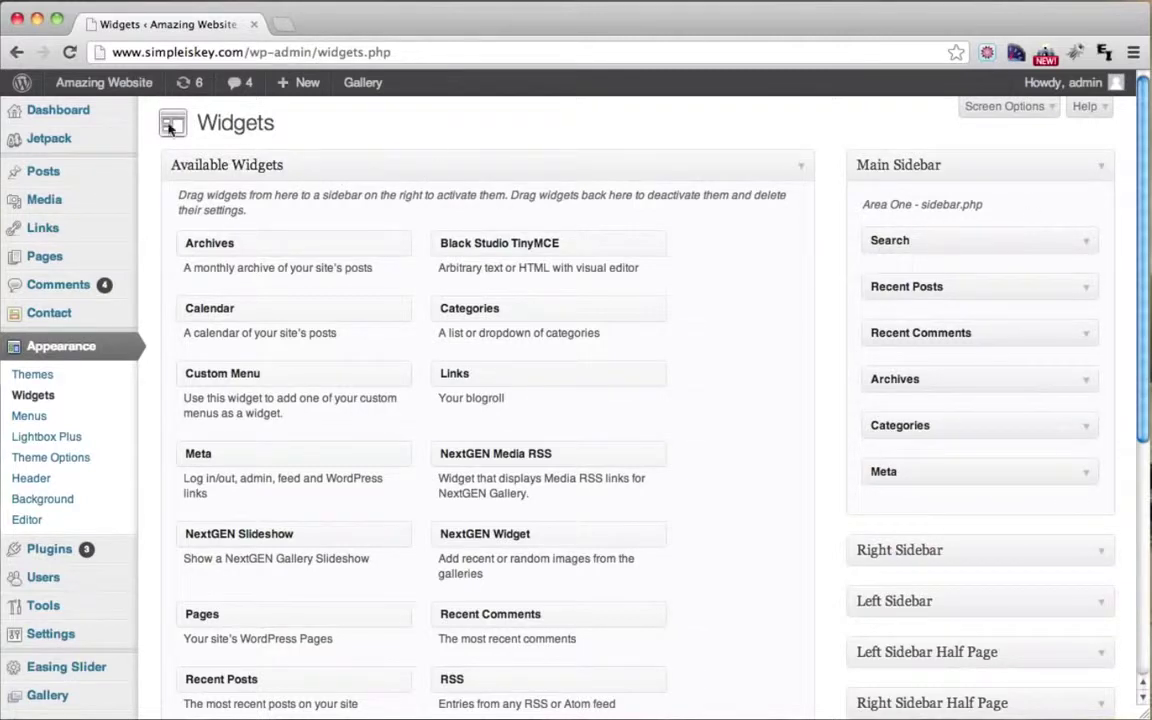
Step: Open the live site in a separate browser tab and display its Contact page there
mouse_move(103, 88)
super+click(102, 117)
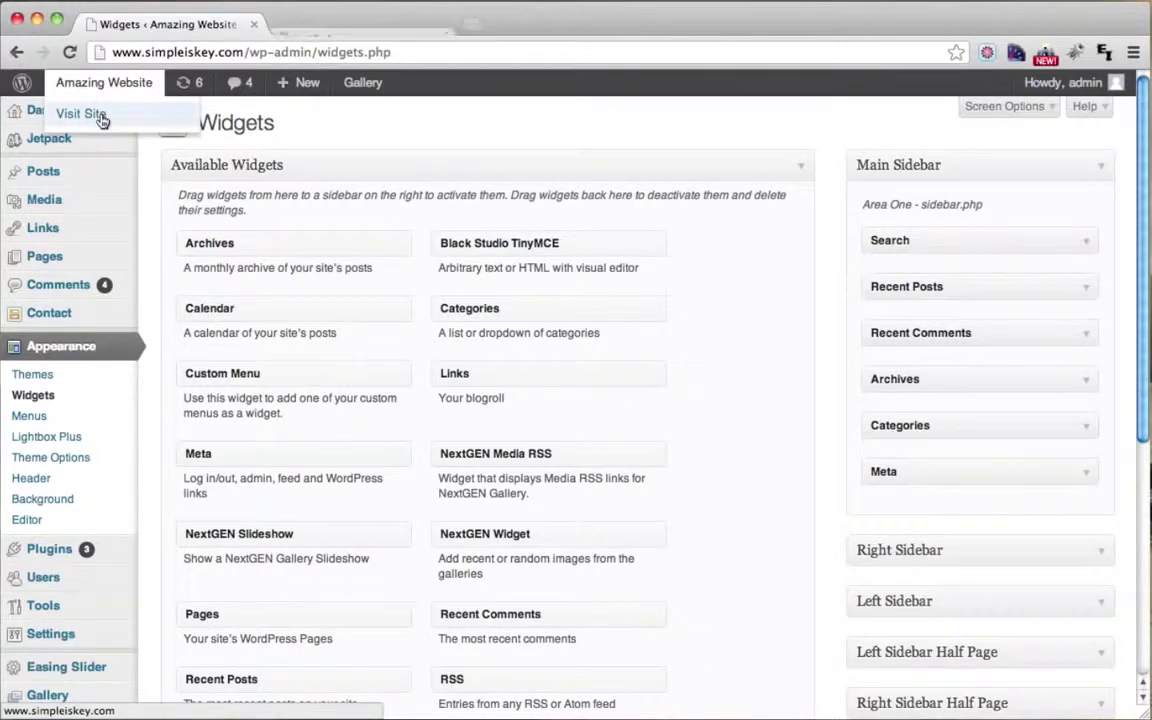
click(352, 25)
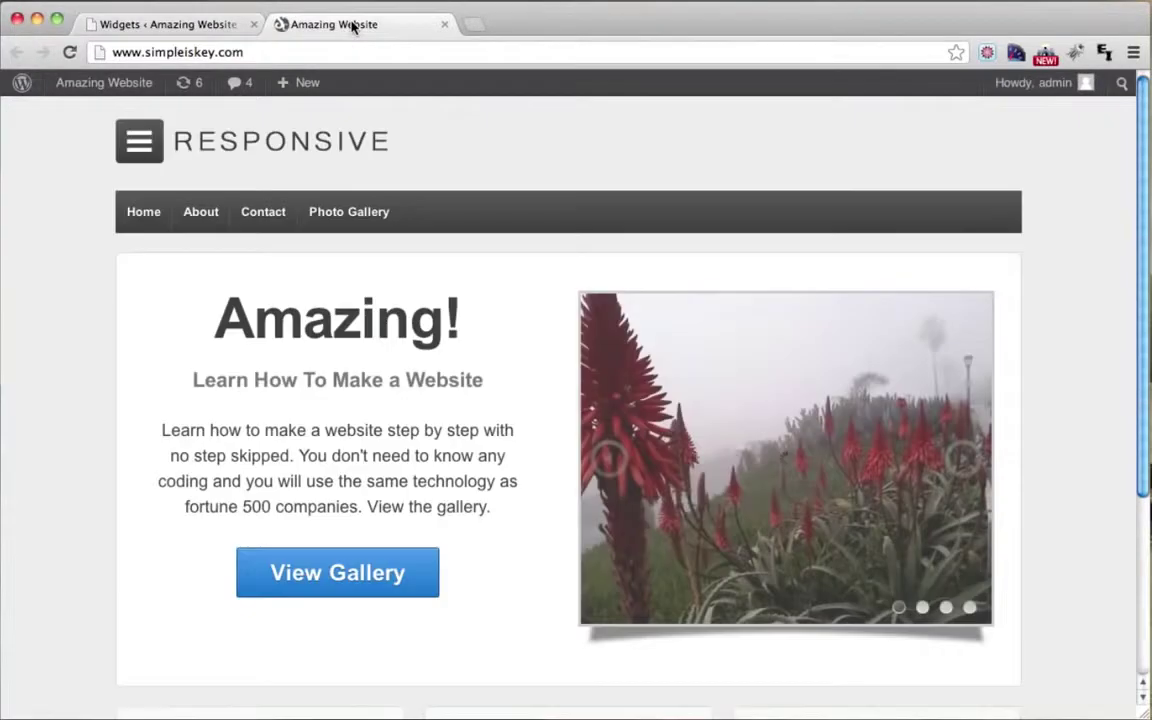
click(268, 216)
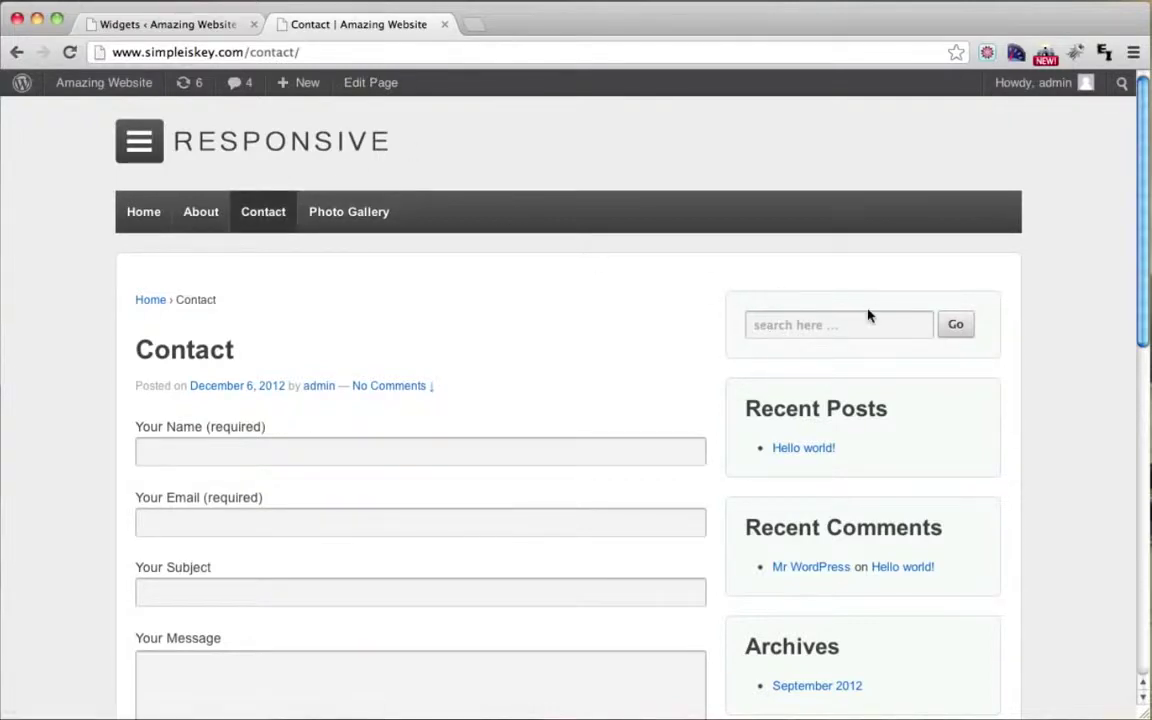
Step: Compare the Main Sidebar widget list with the sidebar blocks shown on the Contact page
click(172, 22)
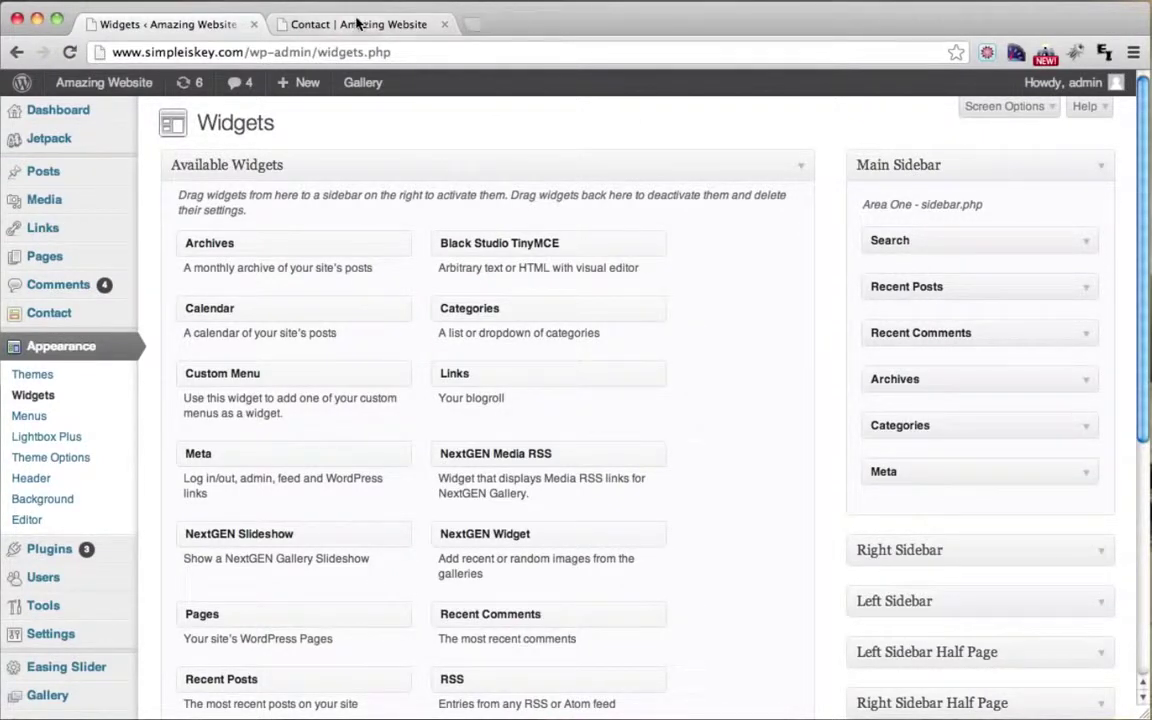
click(358, 24)
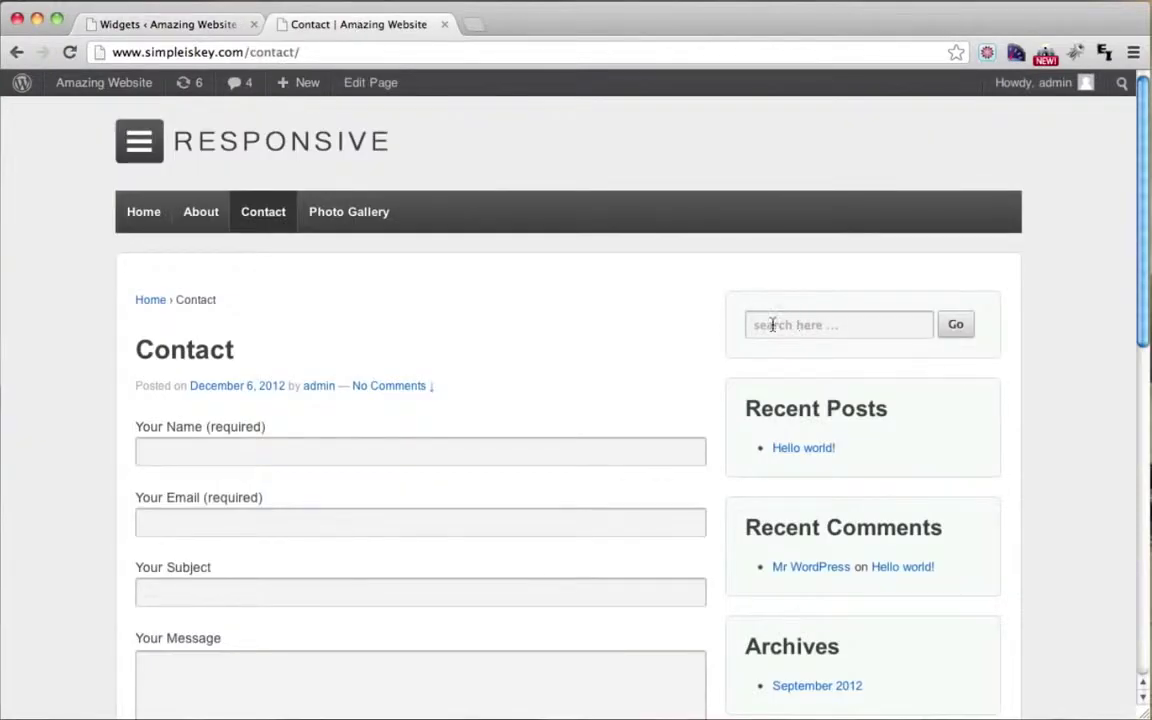
scroll(784, 347, down, 3)
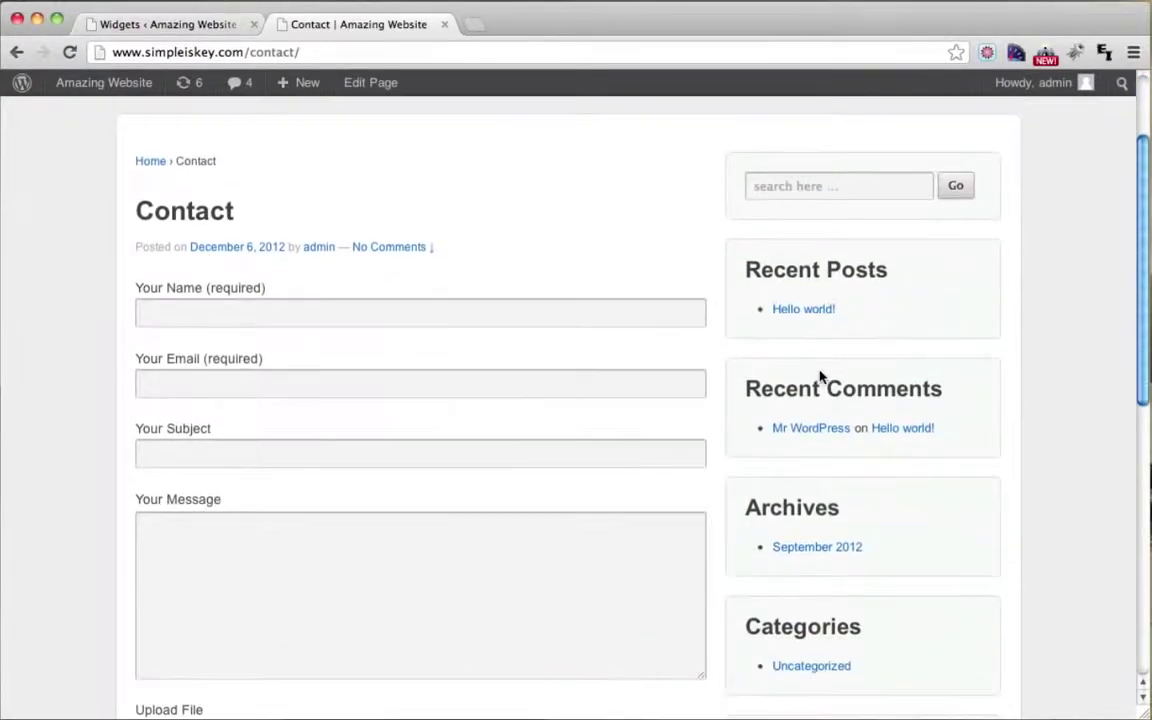
scroll(820, 430, down, 2)
scroll(805, 543, down, 2)
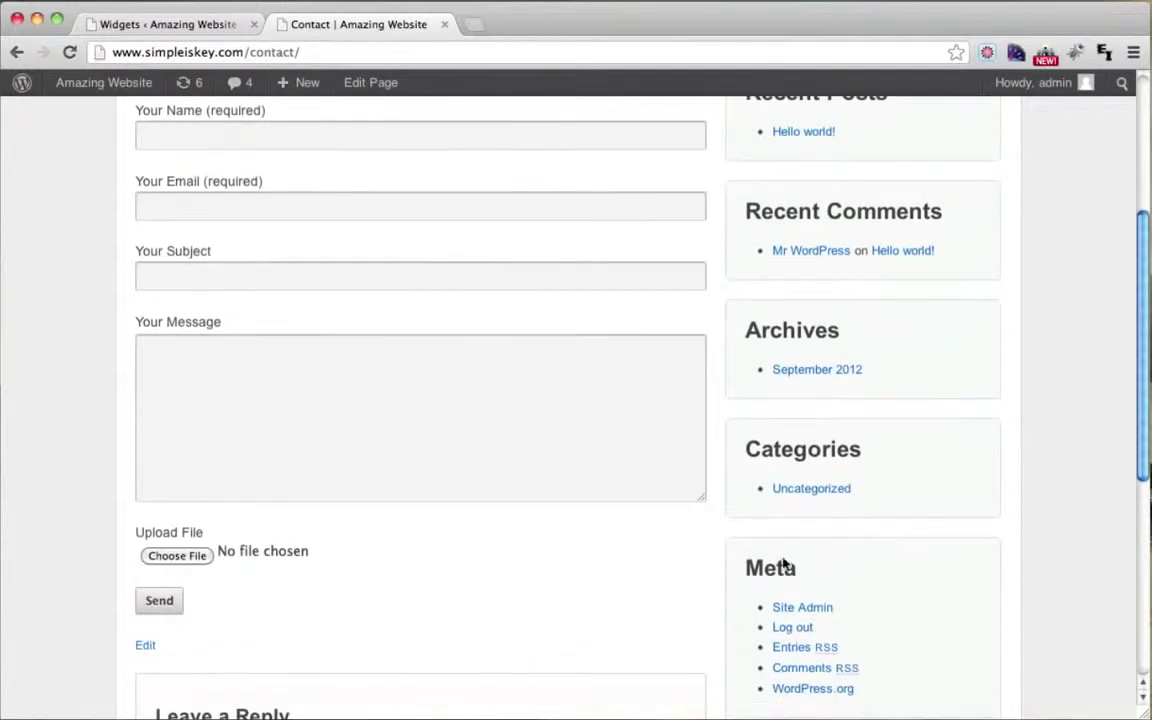
scroll(812, 617, up, 5)
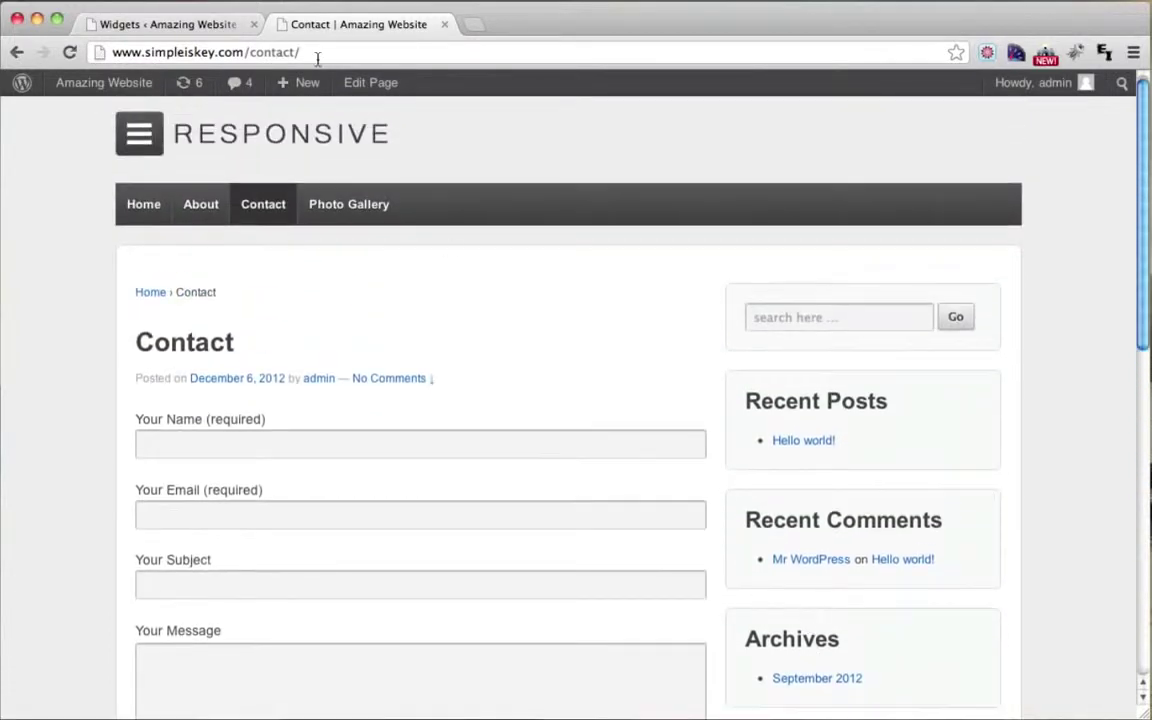
Step: Delete the Recent Comments widget from the Main Sidebar on the Widgets page
click(183, 22)
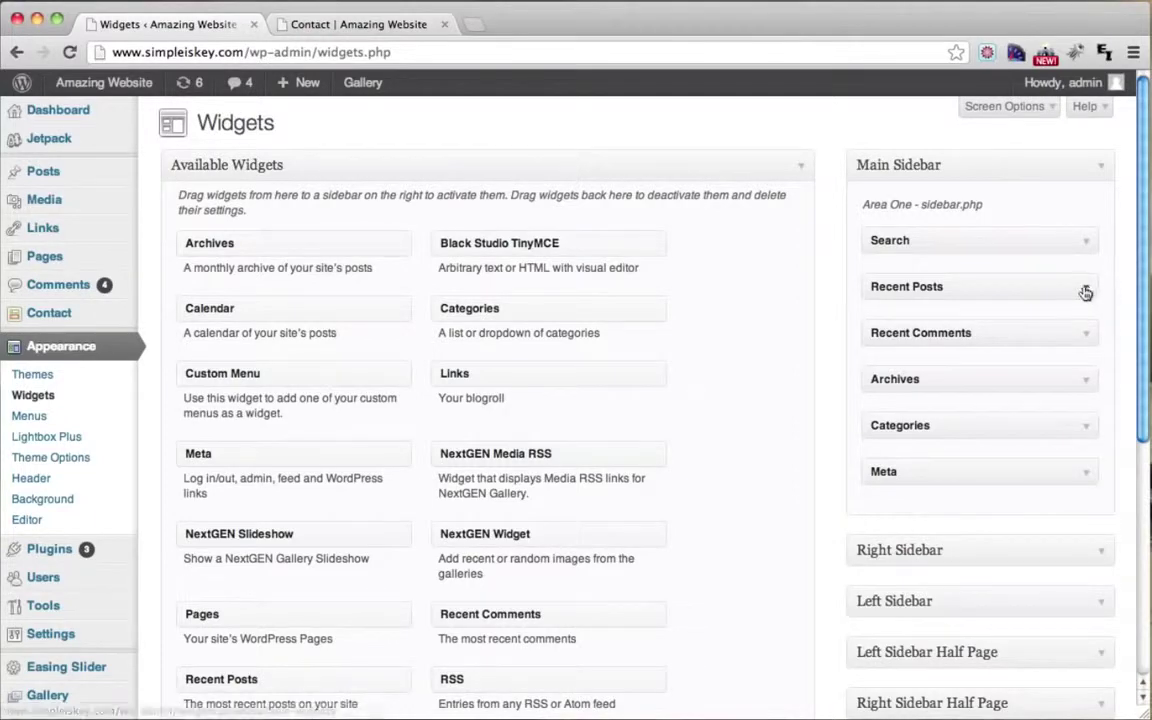
click(1085, 334)
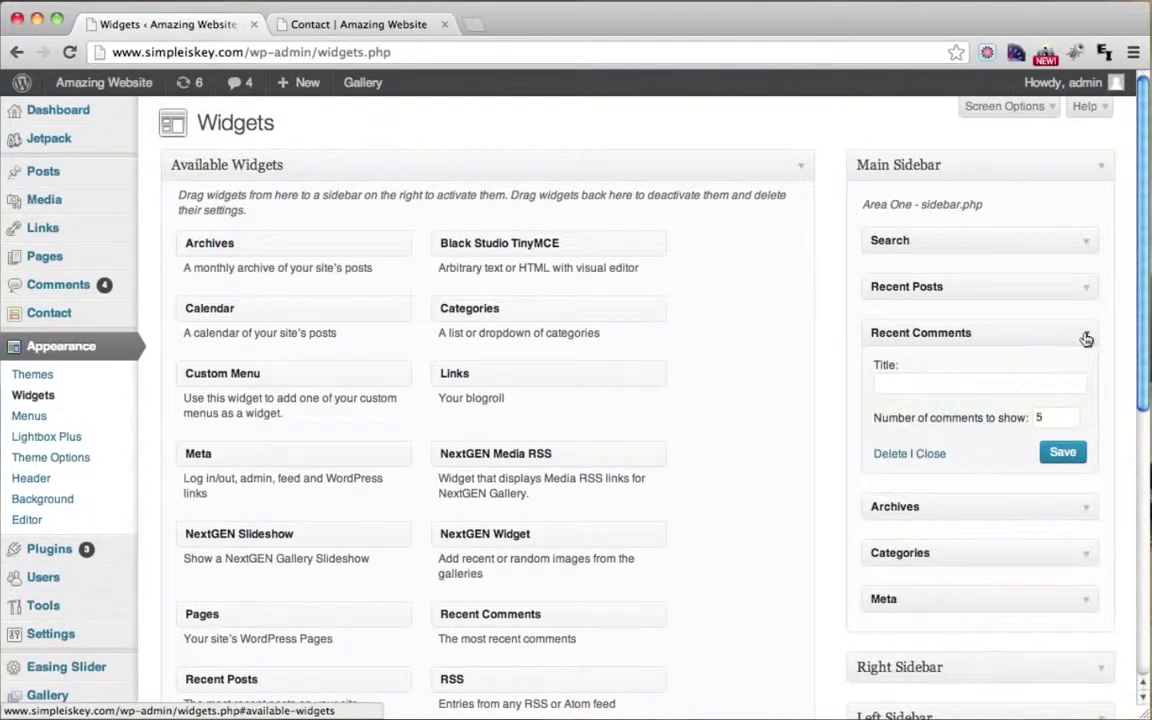
click(1086, 336)
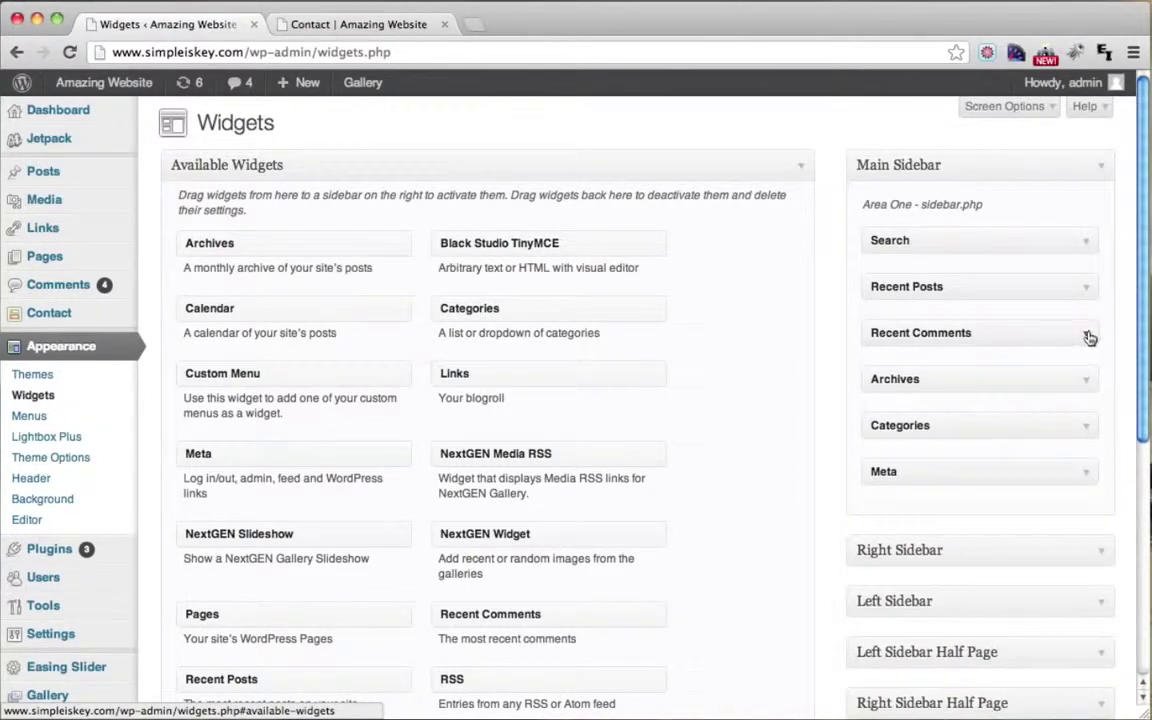
click(1088, 337)
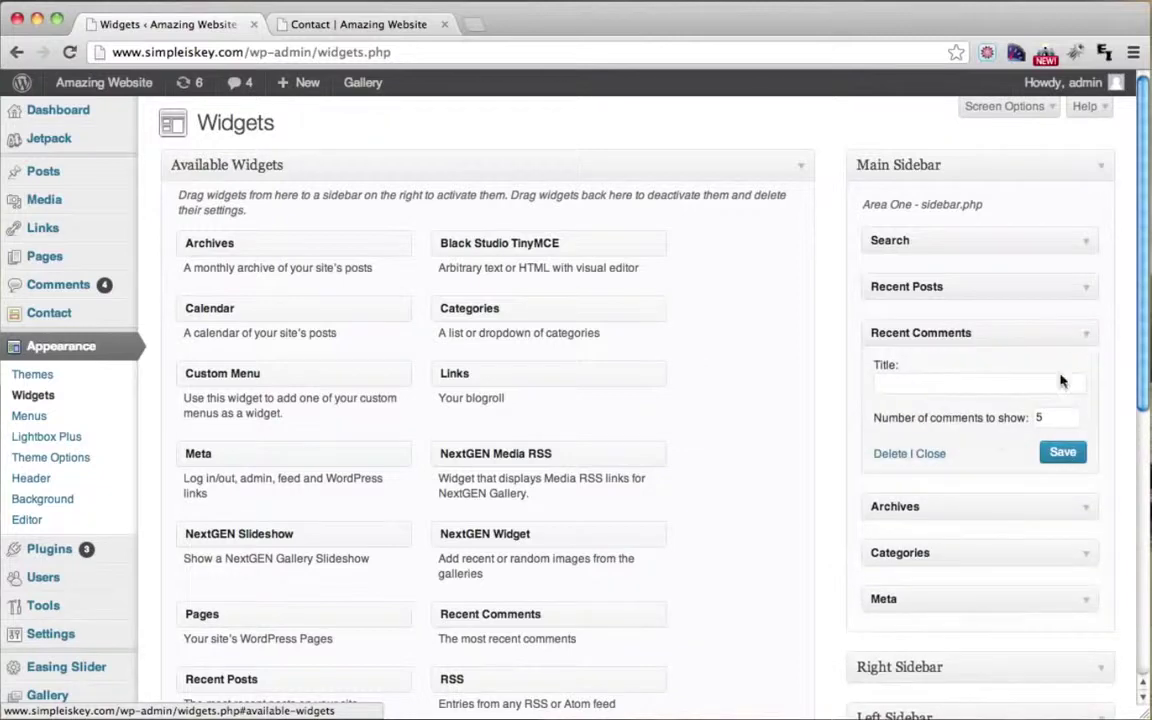
click(890, 454)
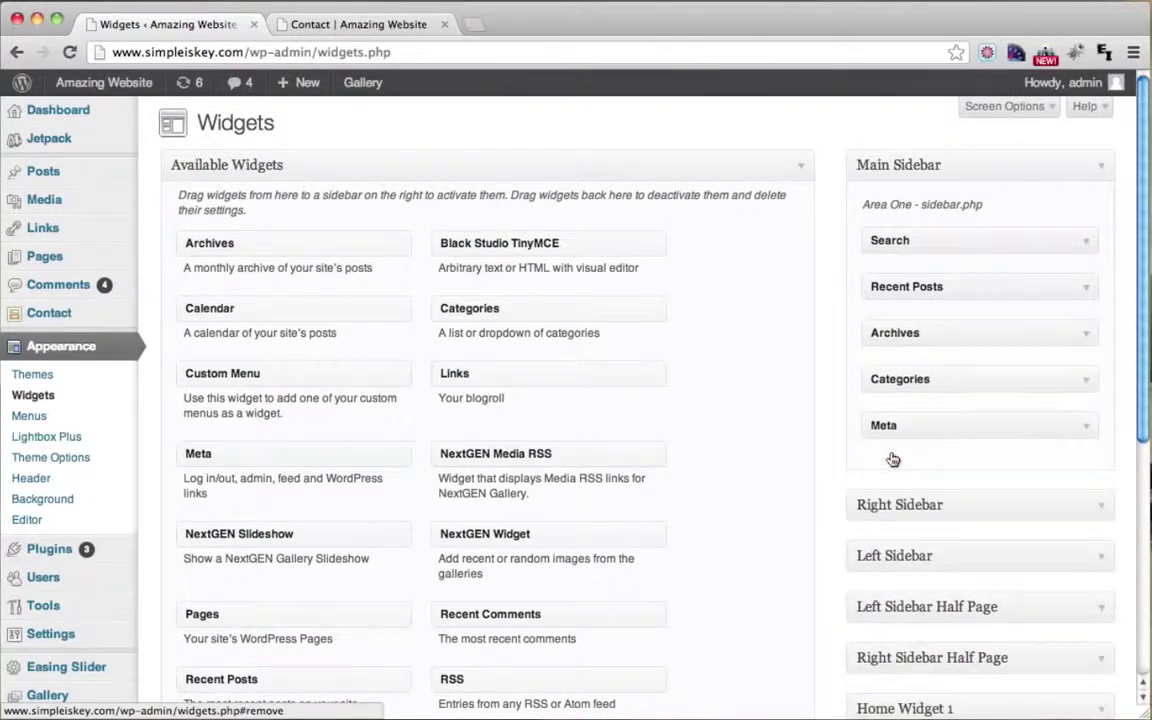
Step: Reload the live Contact page and check its sidebar from the search box down to Meta
click(336, 22)
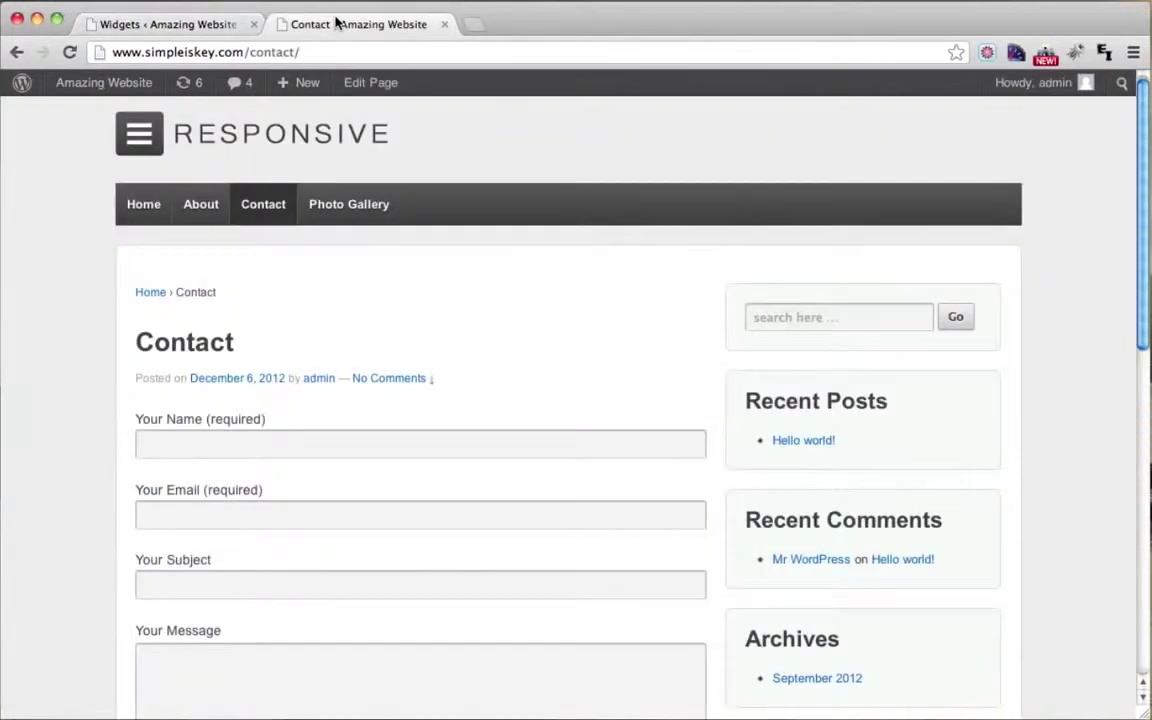
click(70, 53)
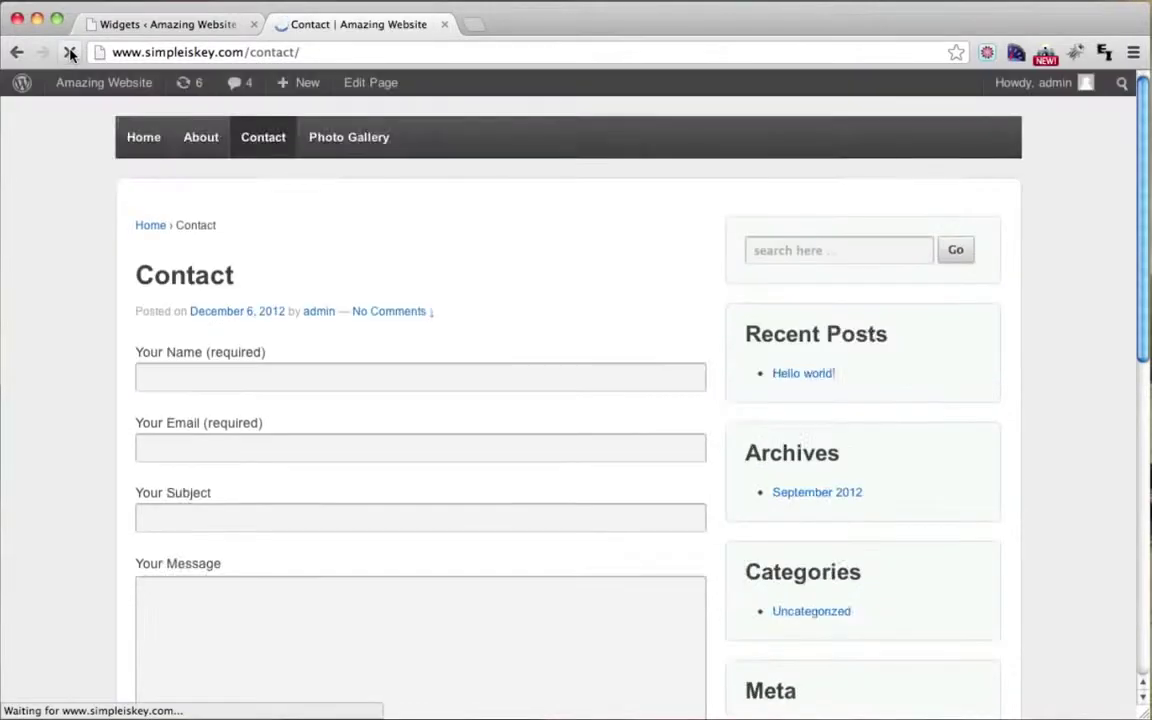
scroll(892, 337, down, 3)
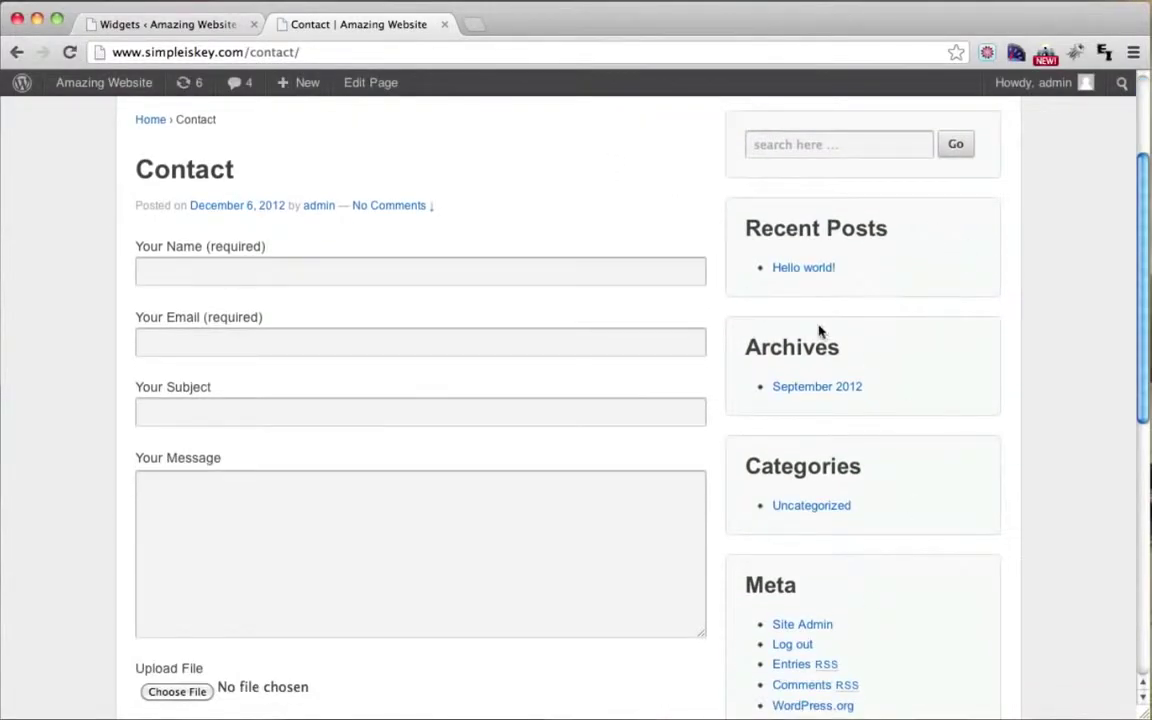
scroll(571, 429, down, 3)
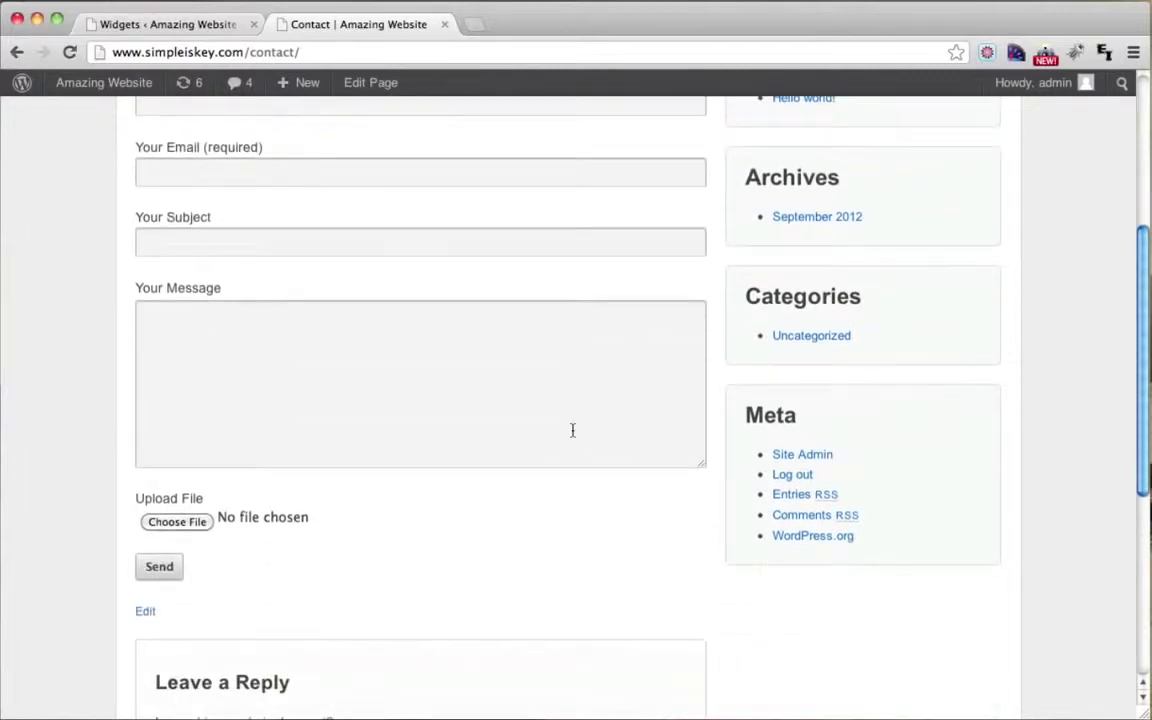
scroll(856, 489, up, 2)
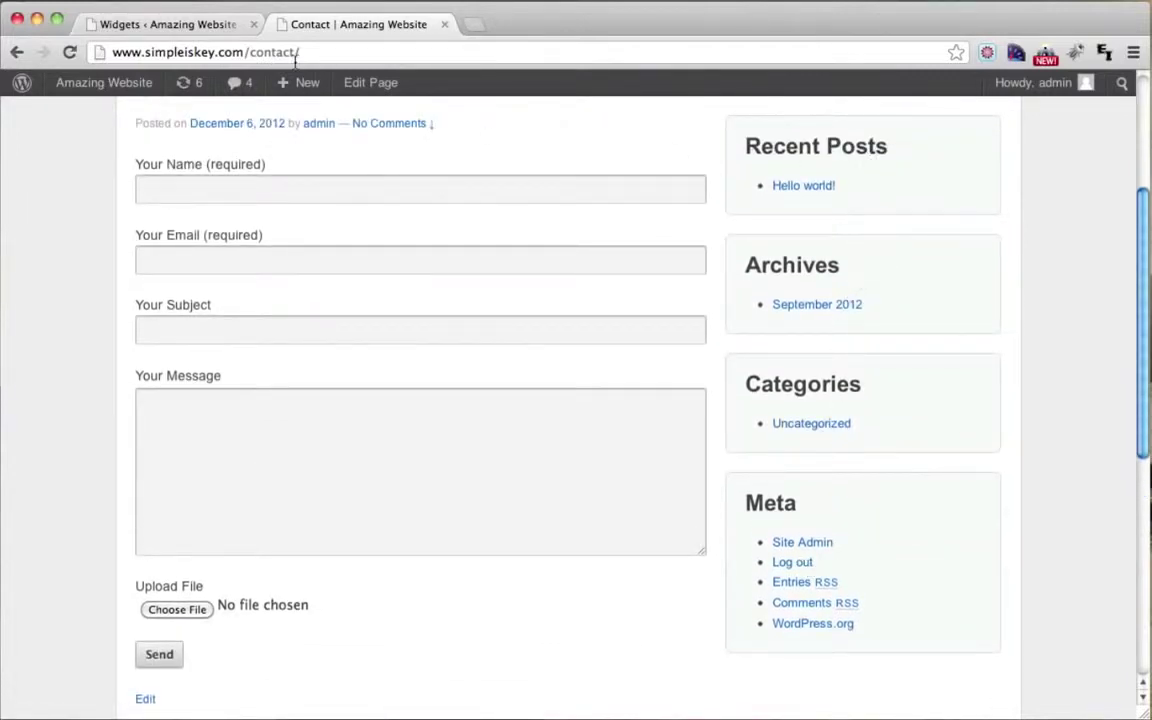
Step: Delete the Recent Posts and Archives widgets from the Main Sidebar on the Widgets page
click(182, 26)
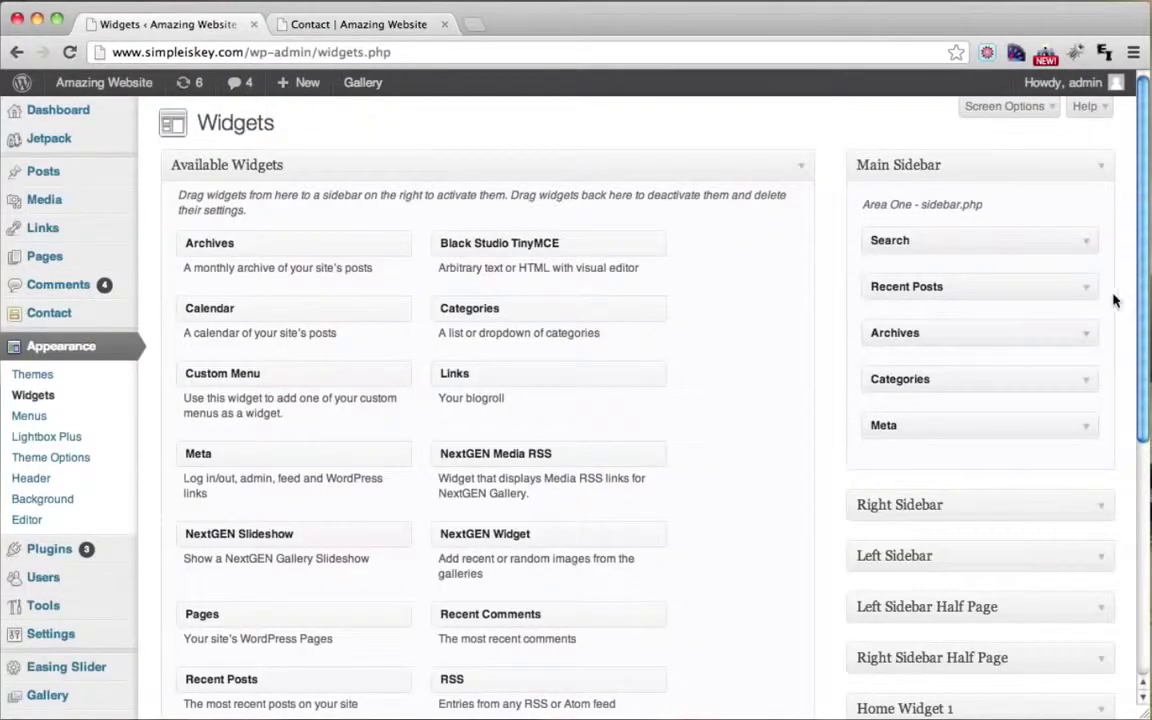
click(1016, 289)
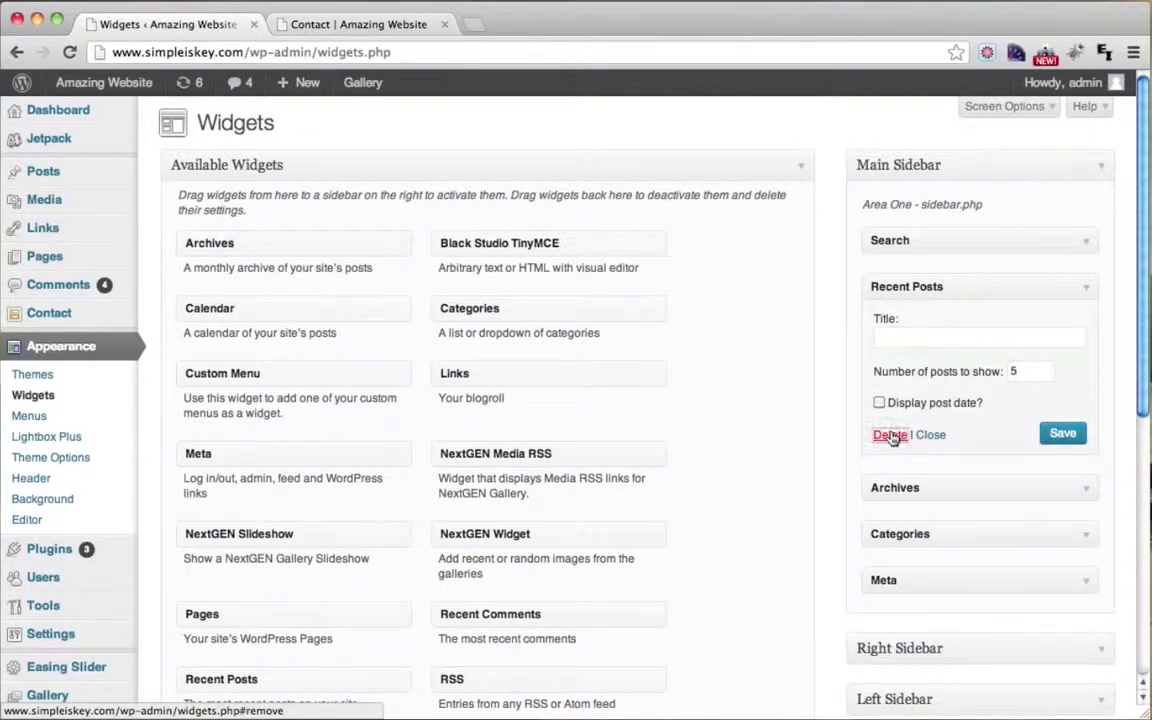
click(890, 436)
click(1081, 291)
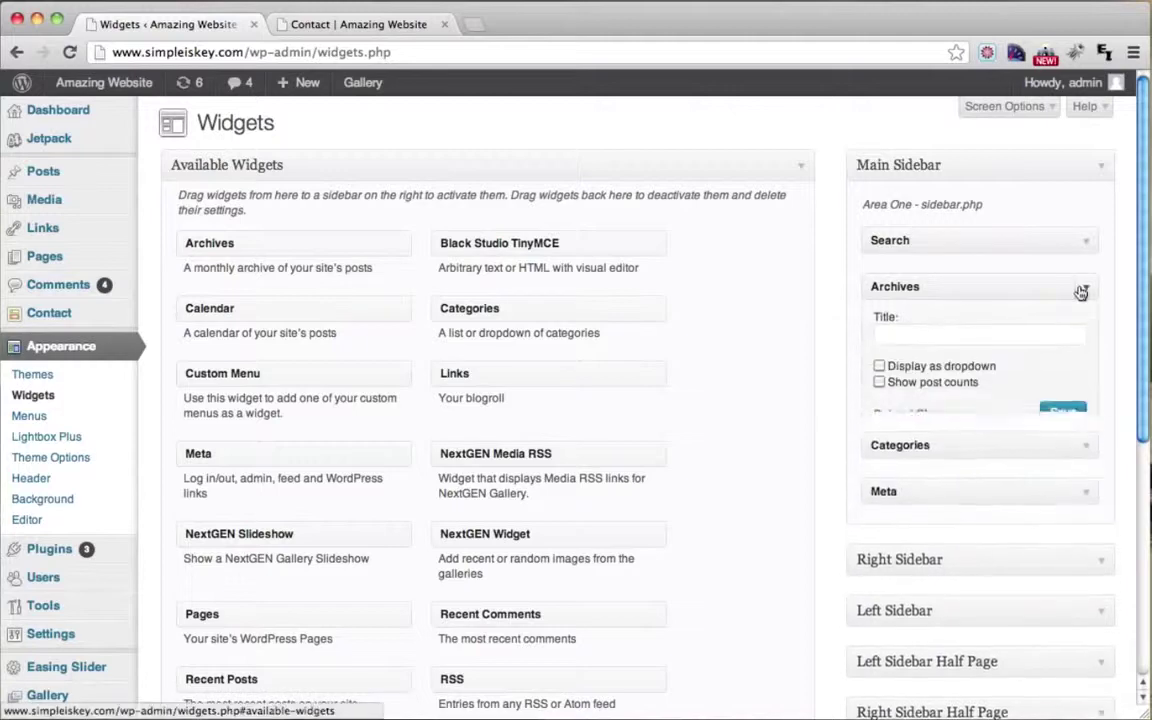
click(900, 415)
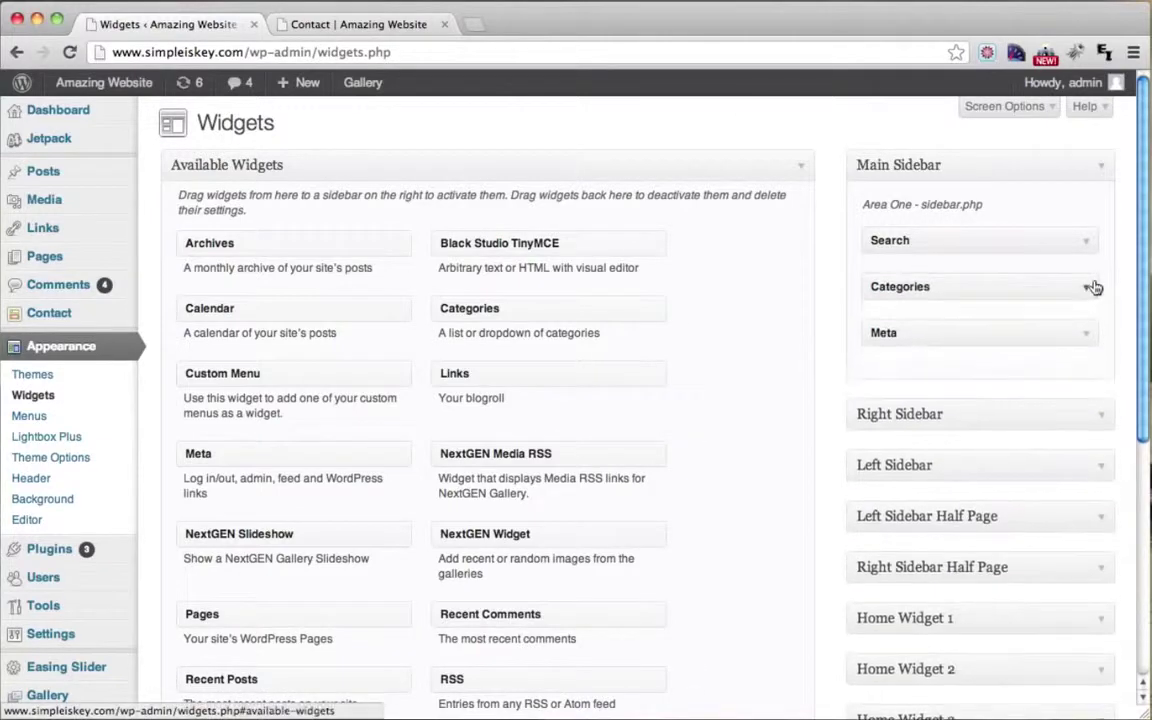
Step: Delete the Categories and Meta widgets from the Main Sidebar, keeping only the Search widget
click(1088, 287)
click(893, 435)
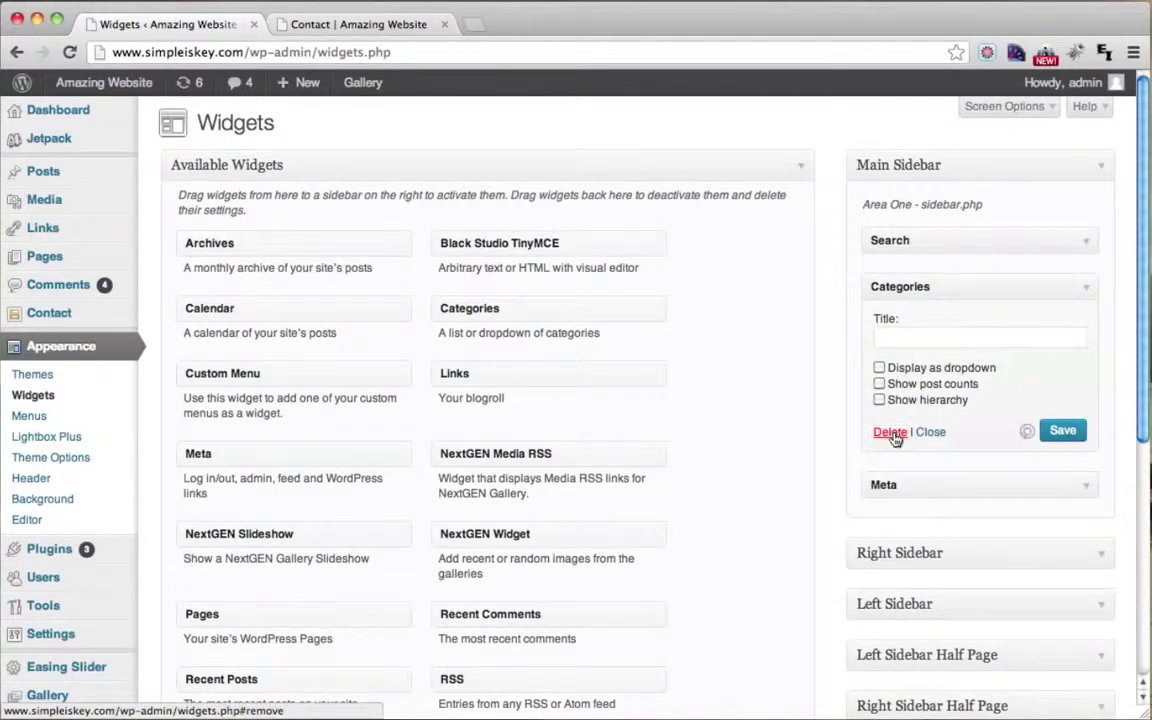
click(1088, 290)
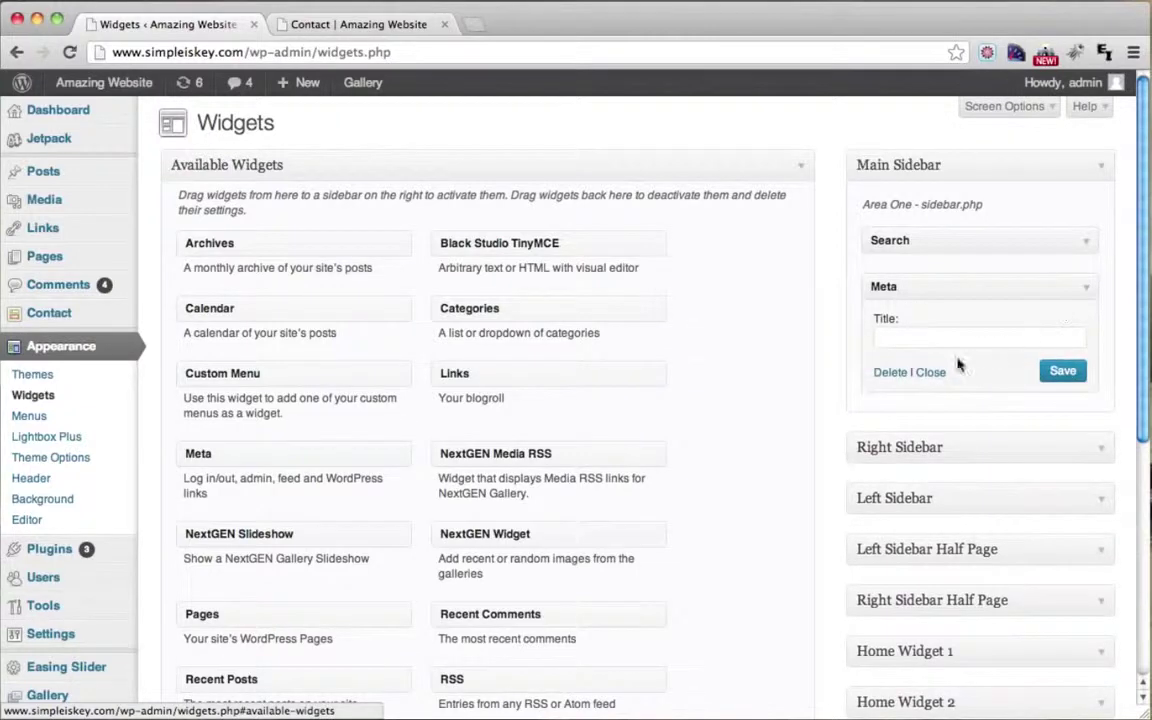
click(897, 376)
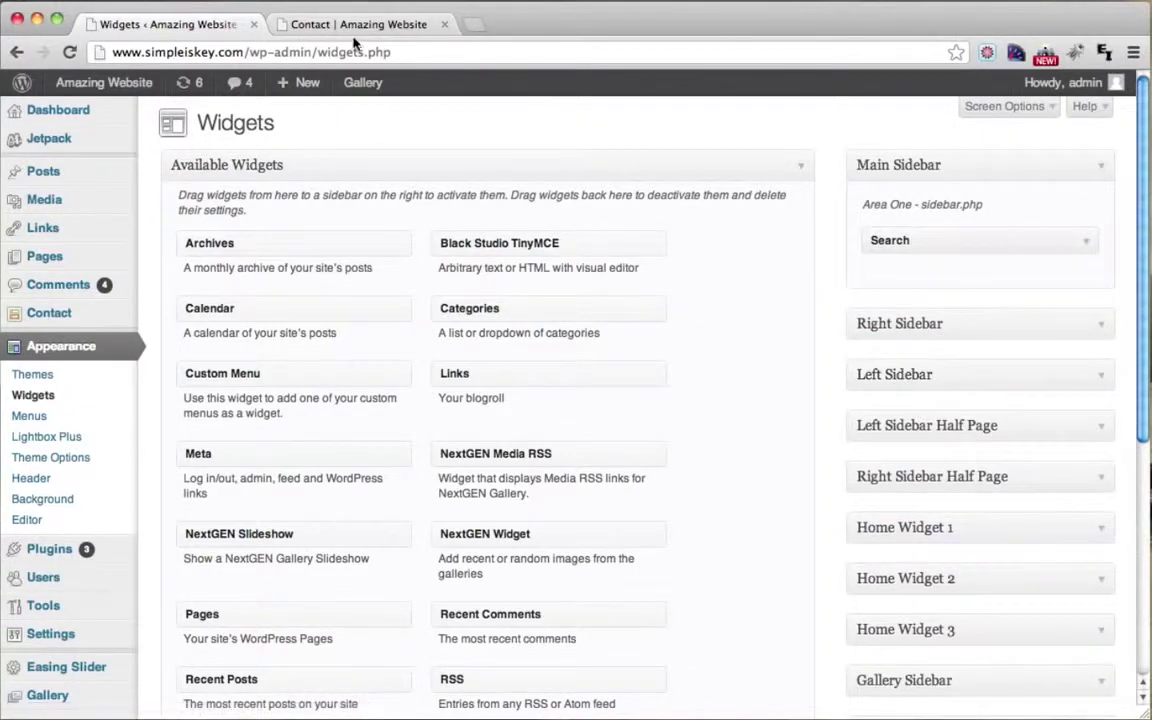
Step: Reload the live Contact page and check the trimmed sidebar on the About and Contact pages
click(355, 24)
click(75, 56)
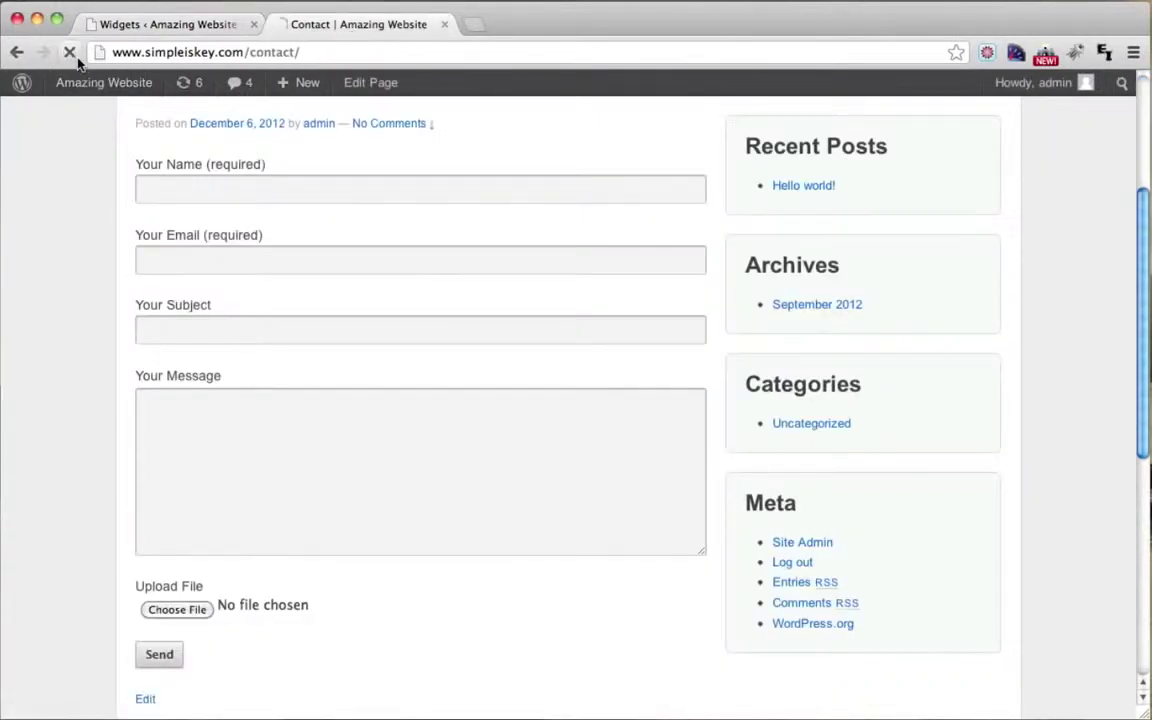
scroll(609, 345, up, 3)
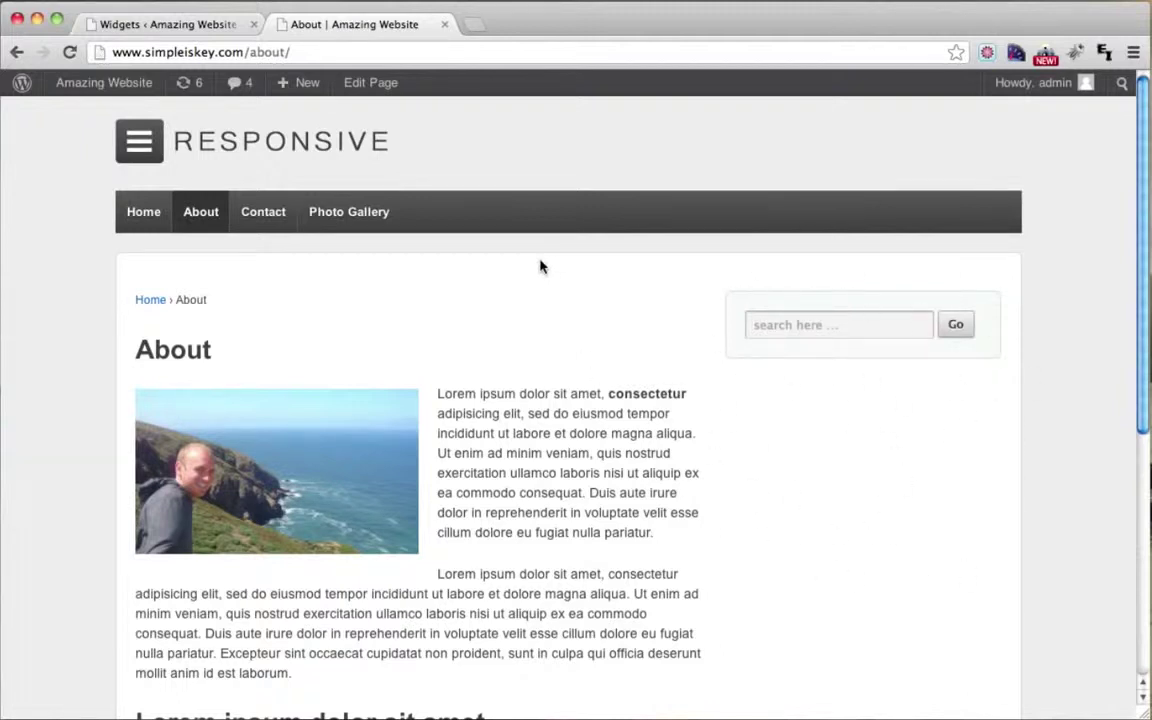
click(265, 203)
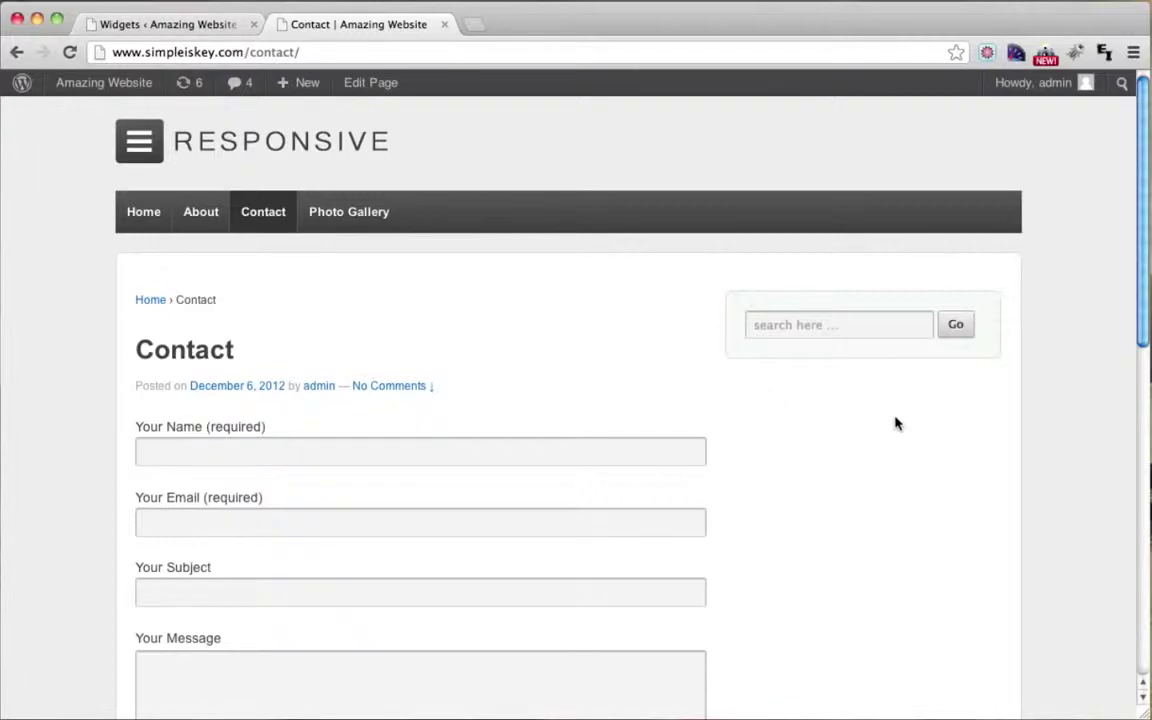
Step: Add a Text widget to the Main Sidebar below Search, titled "Hi" with the text "Hello!! There", and save it
click(183, 27)
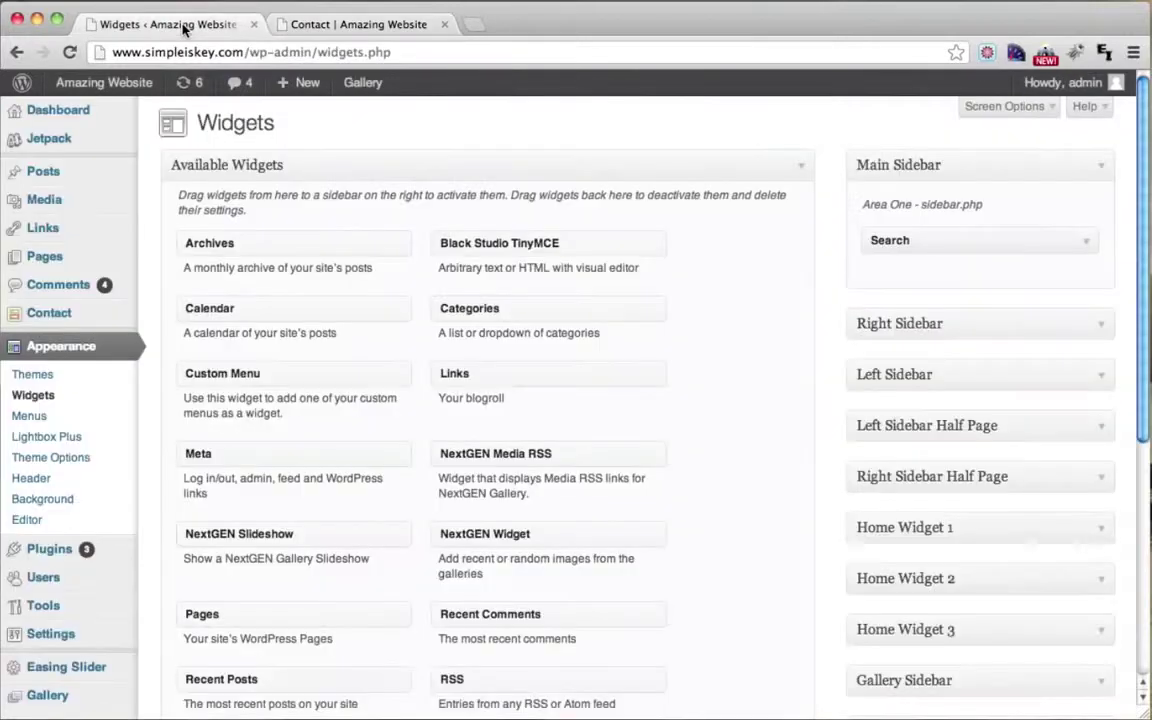
scroll(786, 346, down, 5)
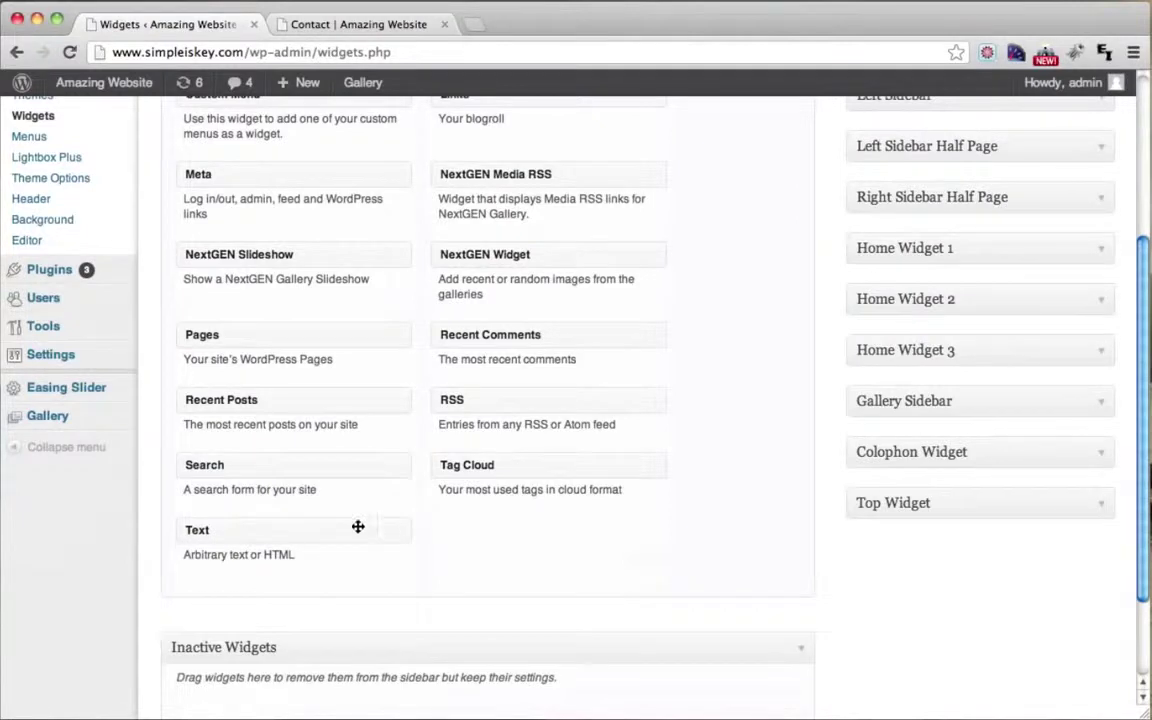
drag(256, 528, 956, 291)
scroll(692, 319, up, 5)
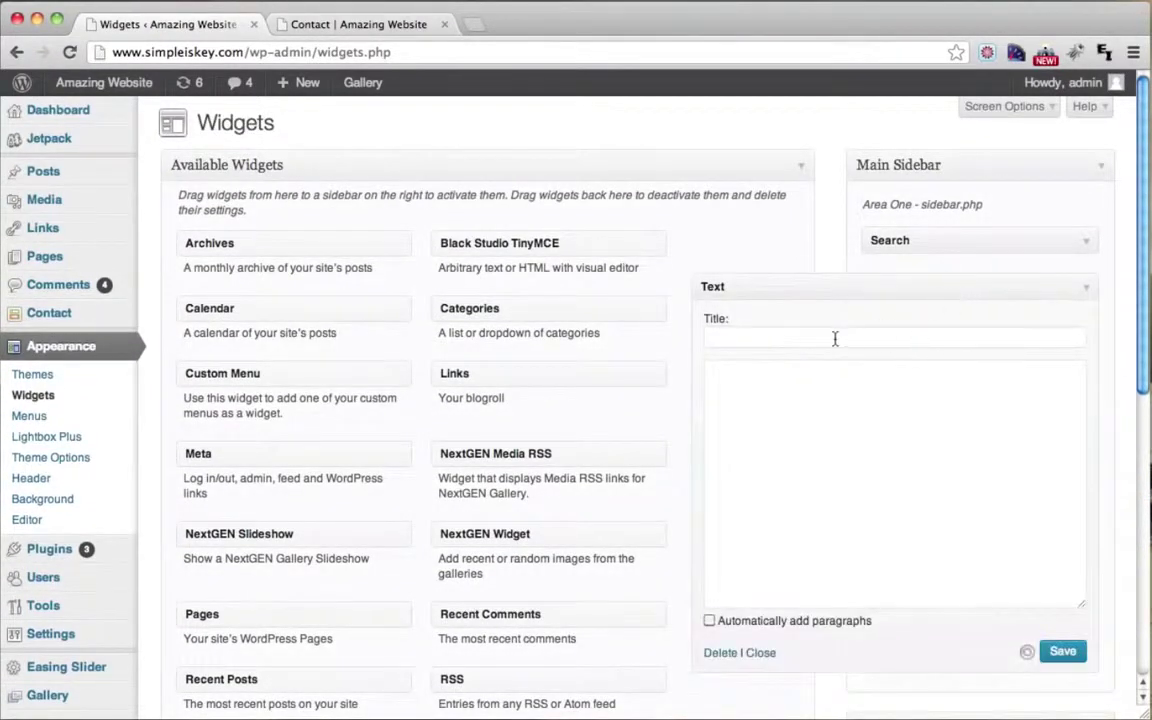
click(708, 371)
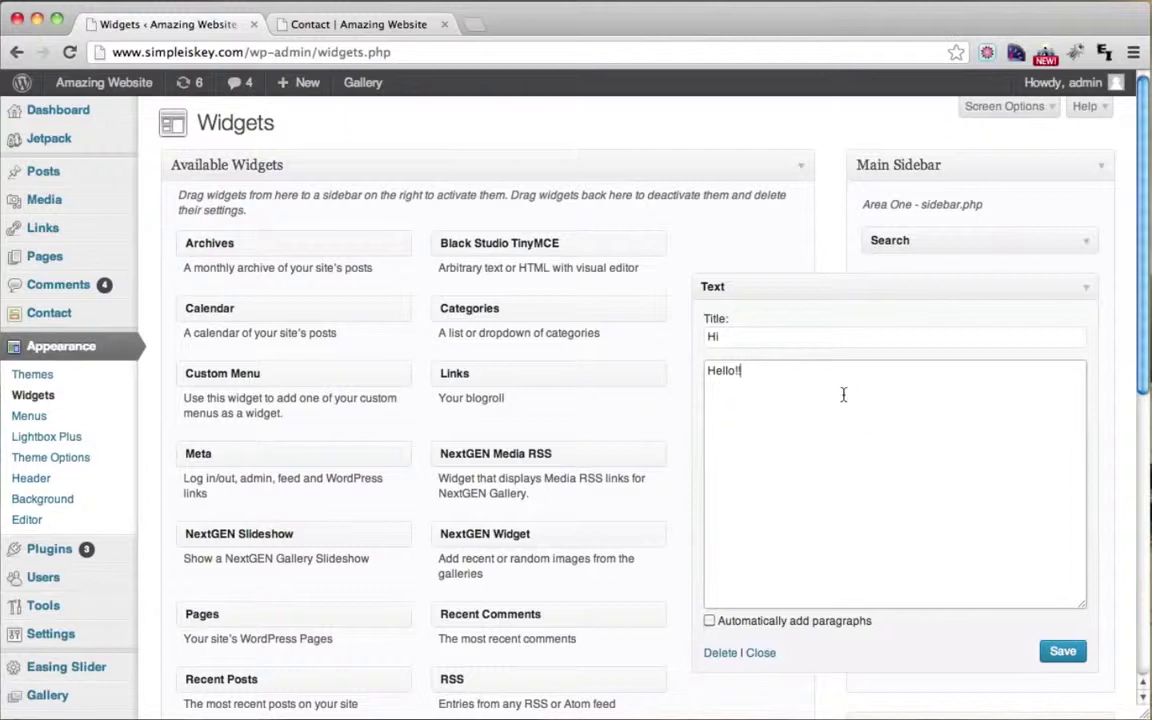
click(1058, 646)
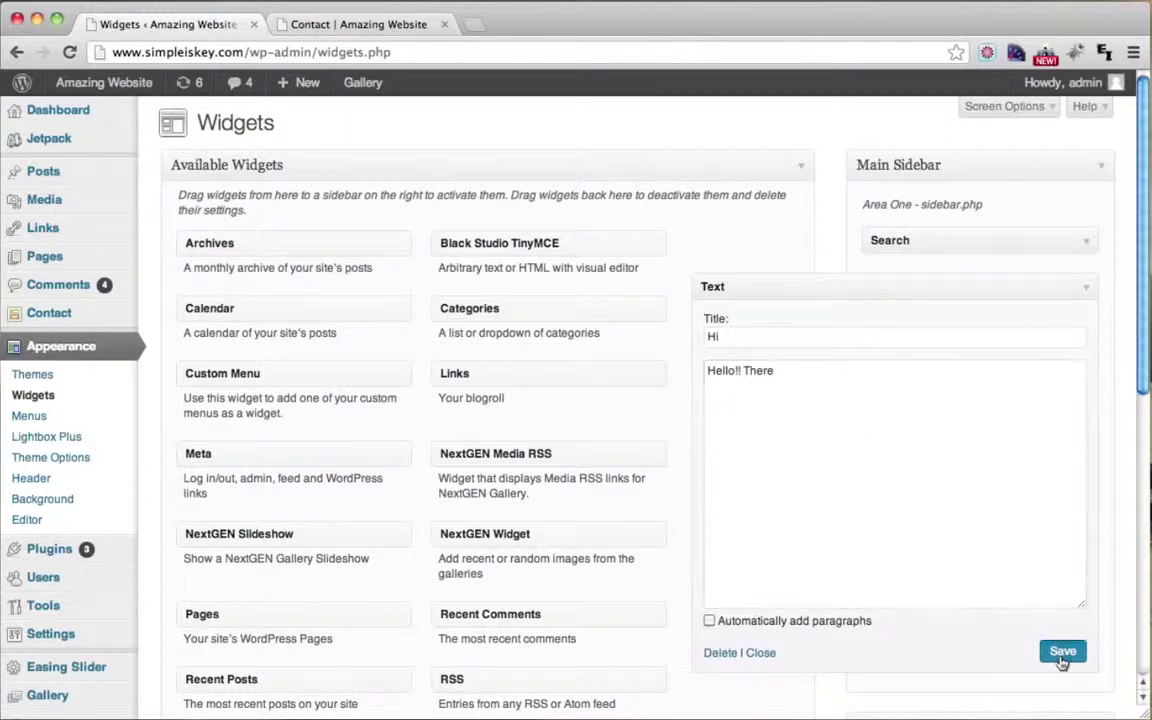
Step: Reload the live Contact page to check the text widget in its sidebar, and collapse that widget on the Widgets page
click(353, 30)
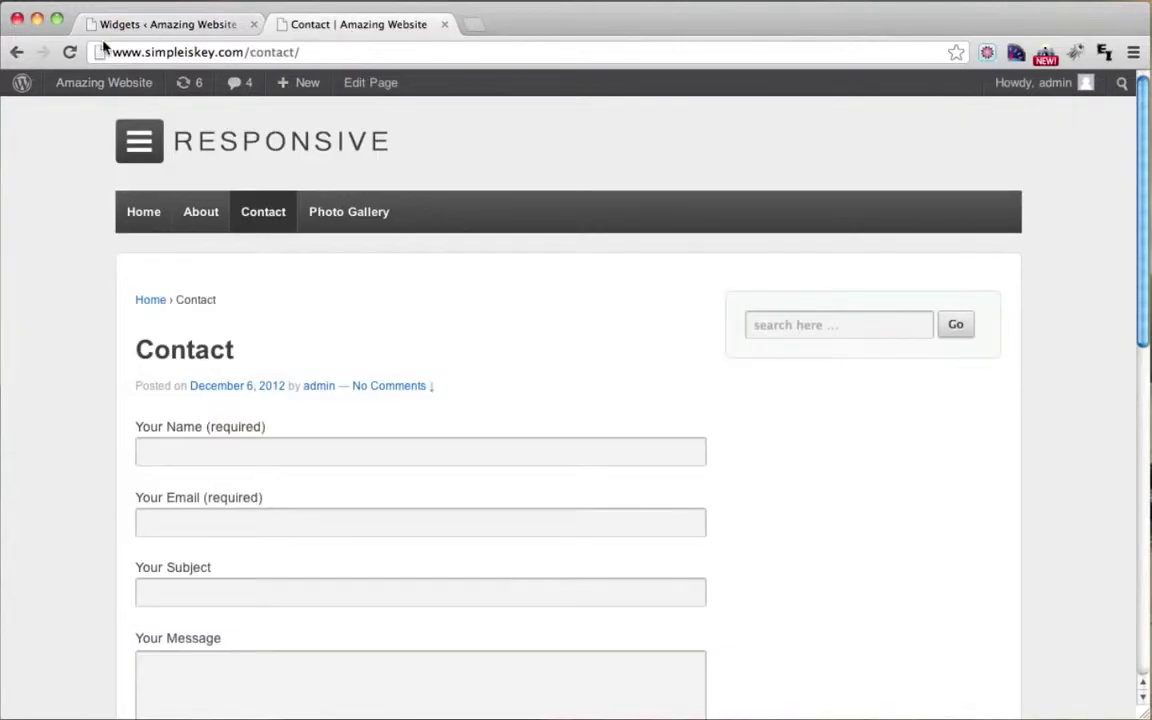
click(70, 53)
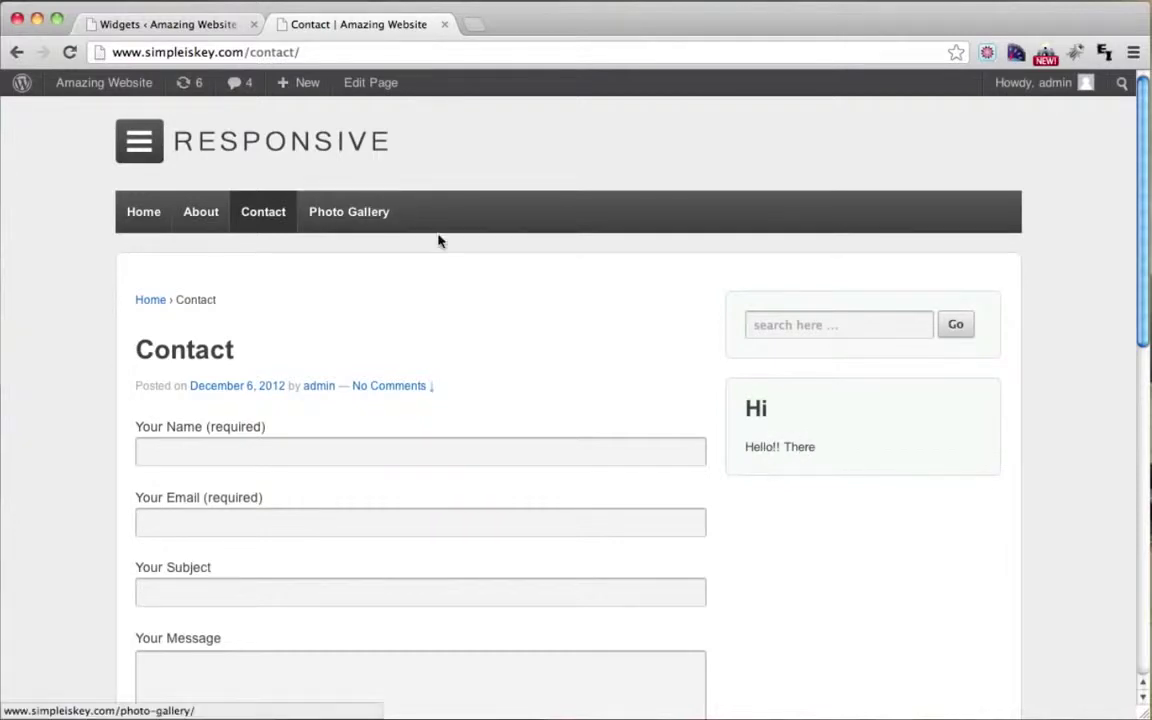
click(188, 26)
click(1085, 287)
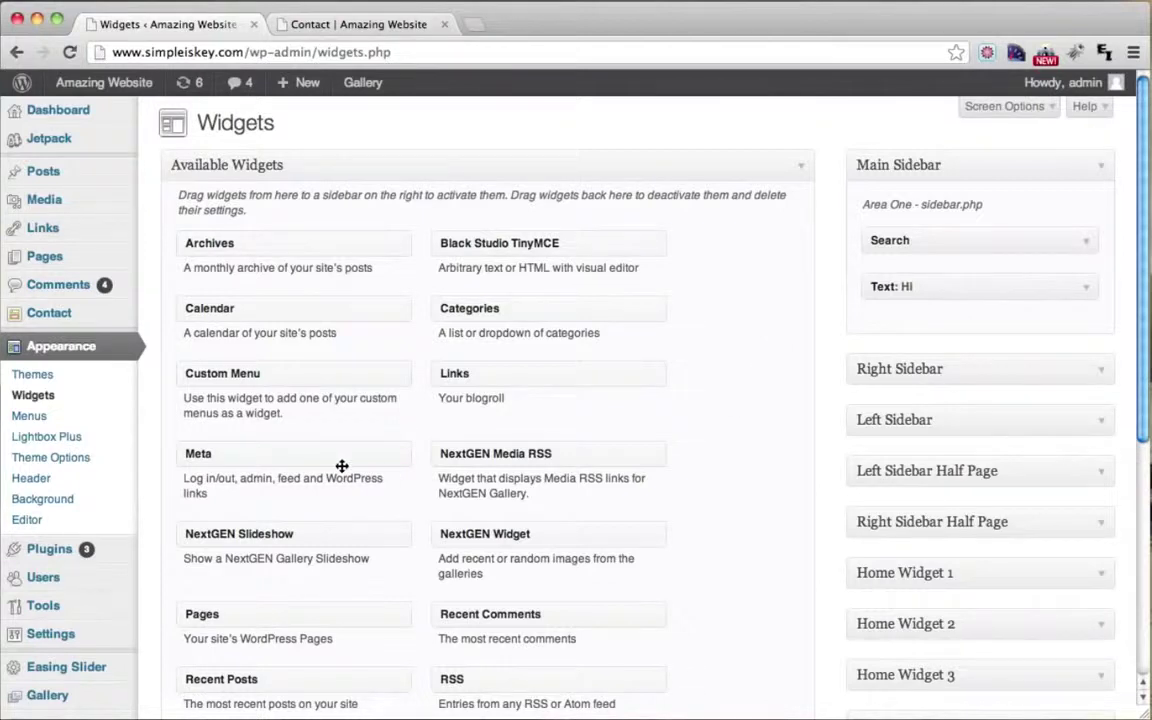
Step: Search the installable plugins for "black" and check whether Black Studio TinyMCE Widget is installed
mouse_move(58, 554)
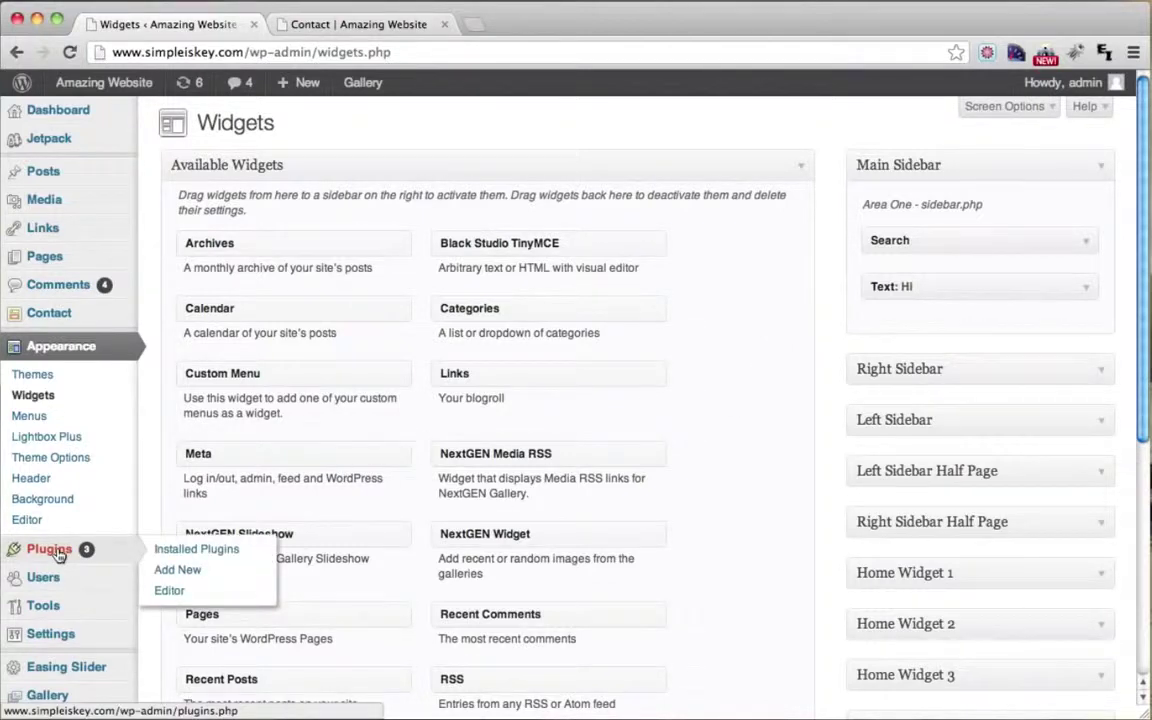
click(190, 571)
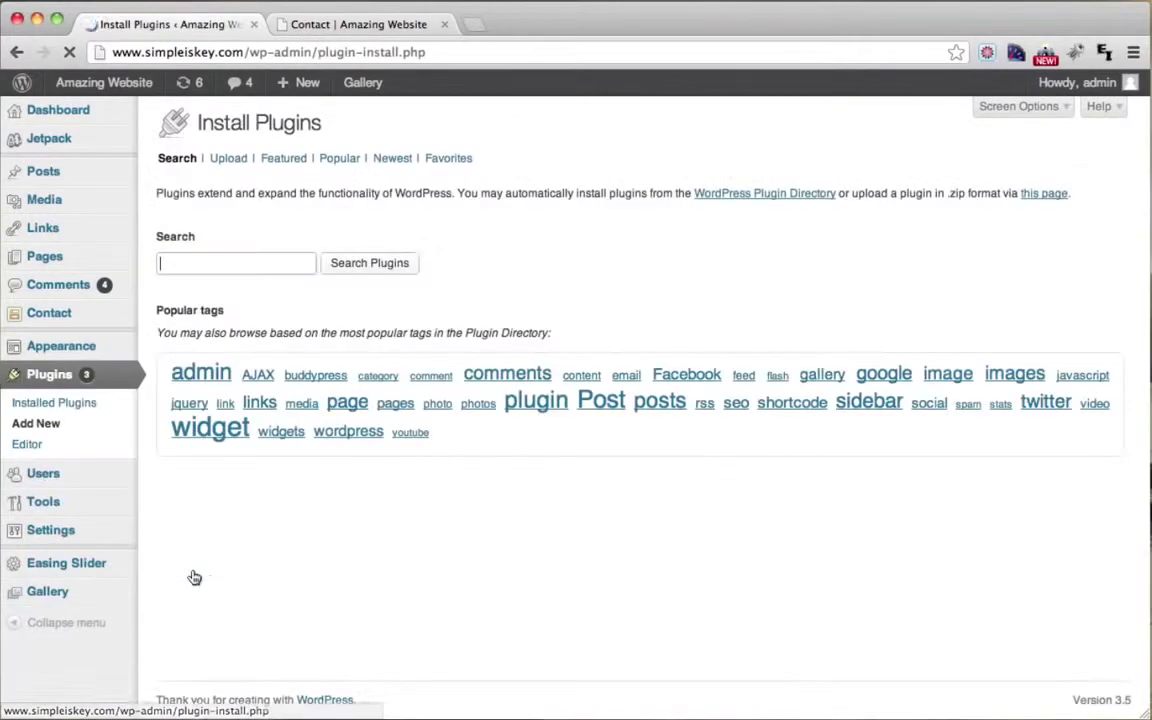
text(black)
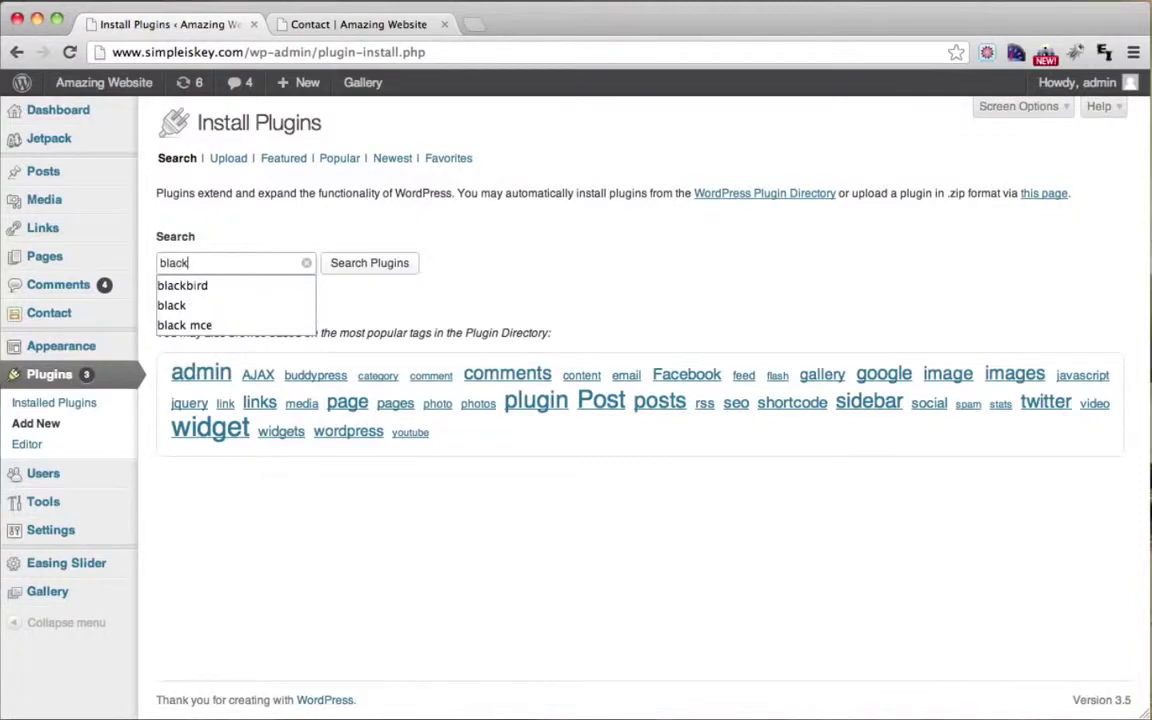
click(370, 263)
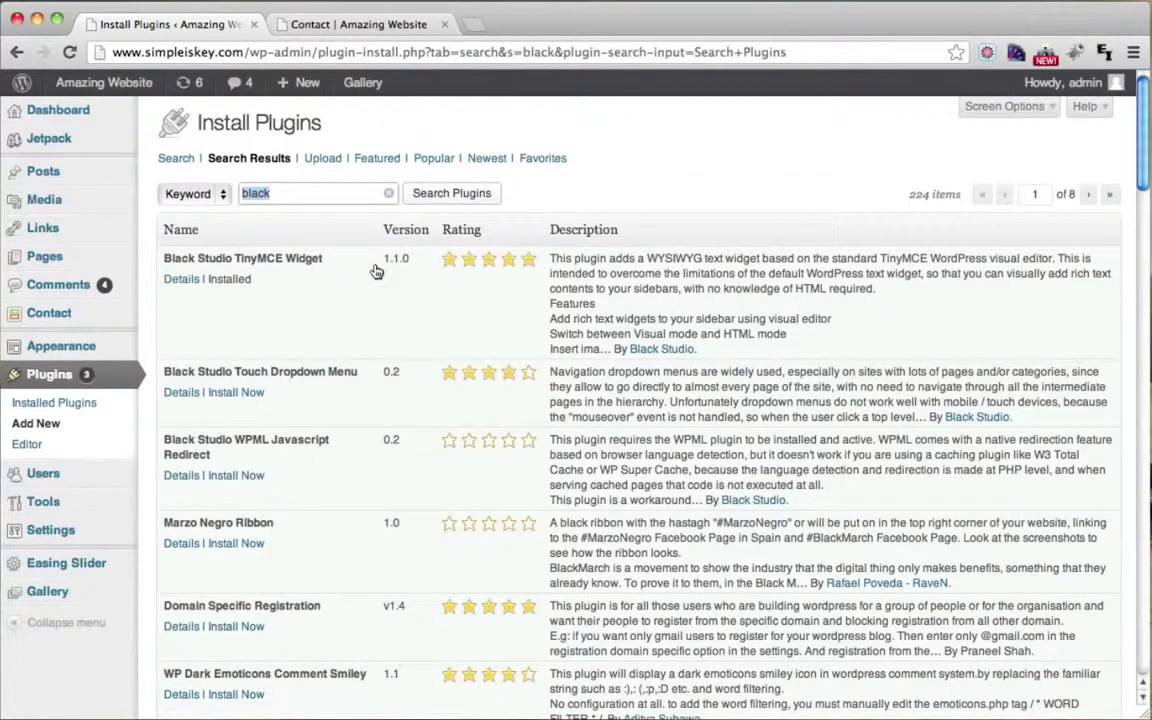
drag(166, 257, 308, 262)
click(318, 262)
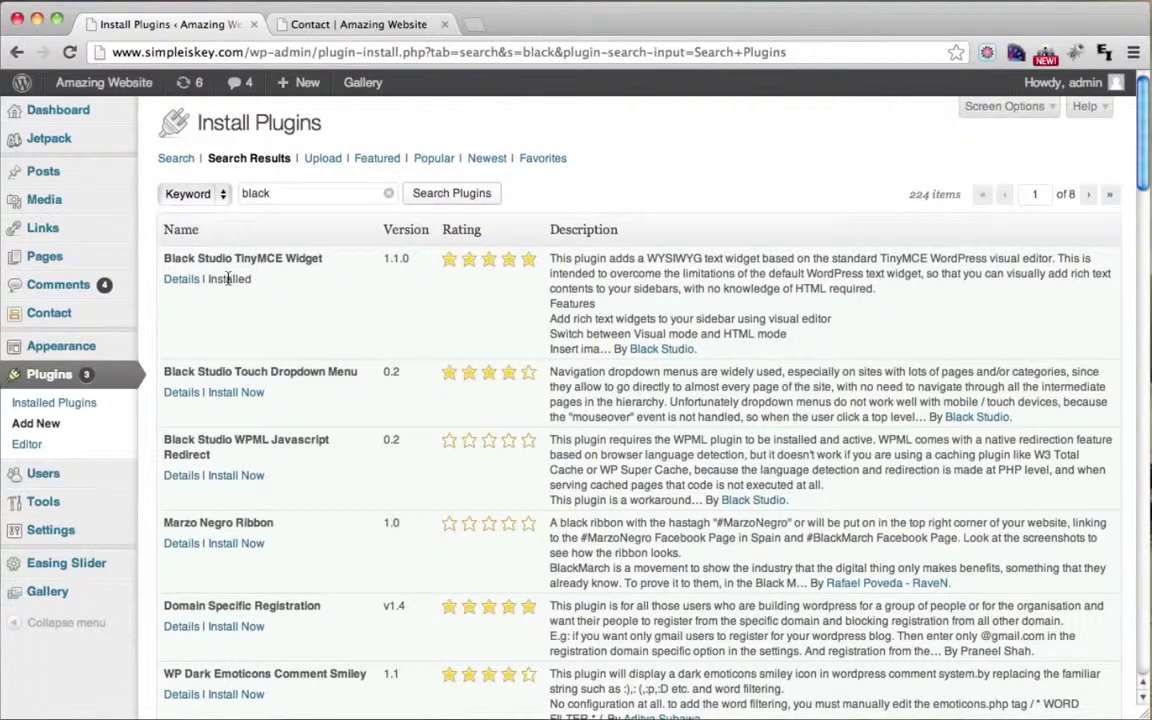
mouse_move(228, 279)
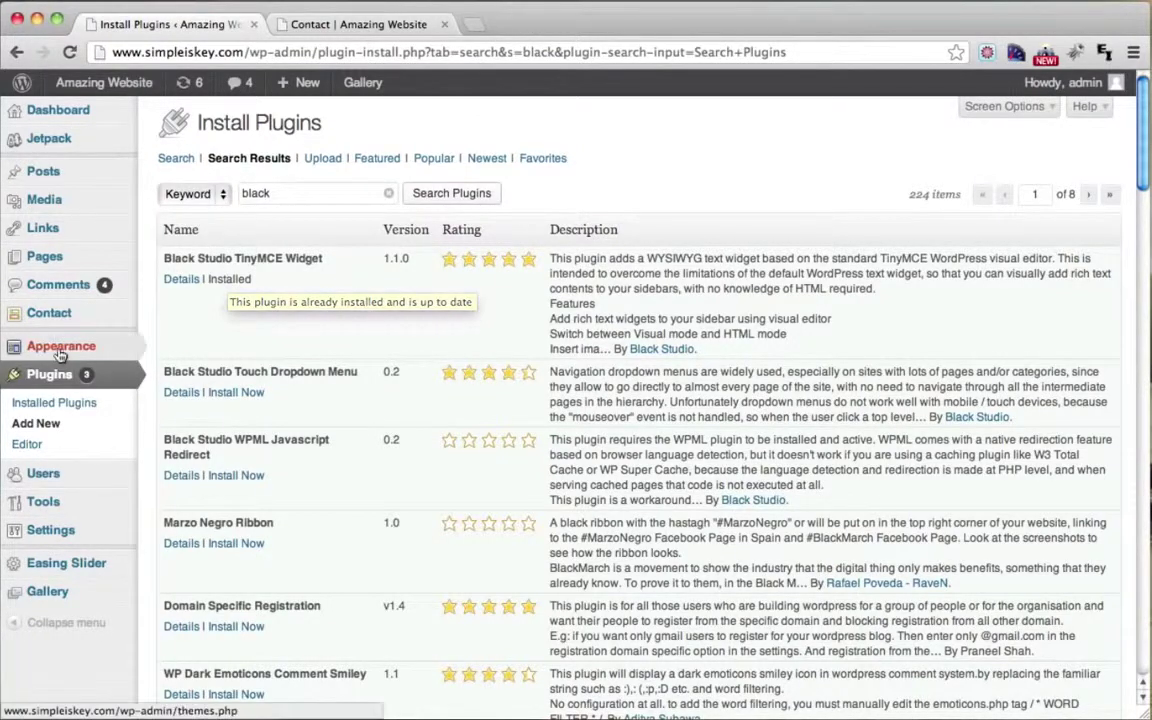
Step: Add the Black Studio TinyMCE widget to the Main Sidebar below Search and delete the Text widget titled "Hi"
mouse_move(104, 350)
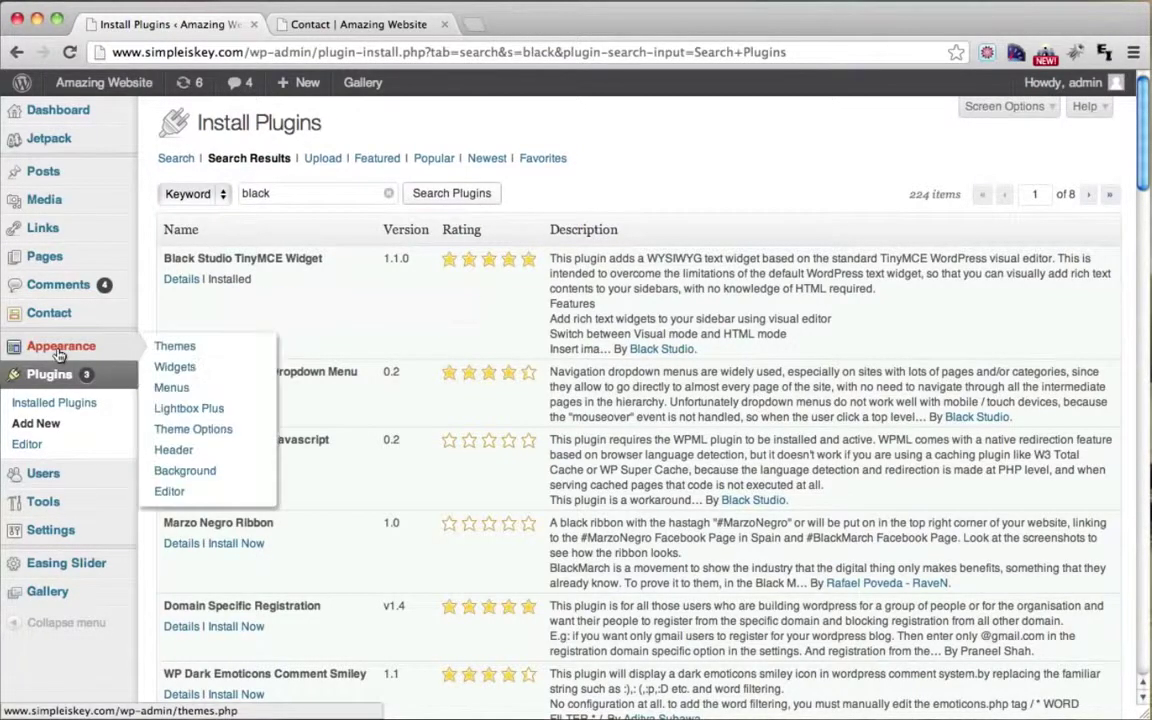
click(203, 372)
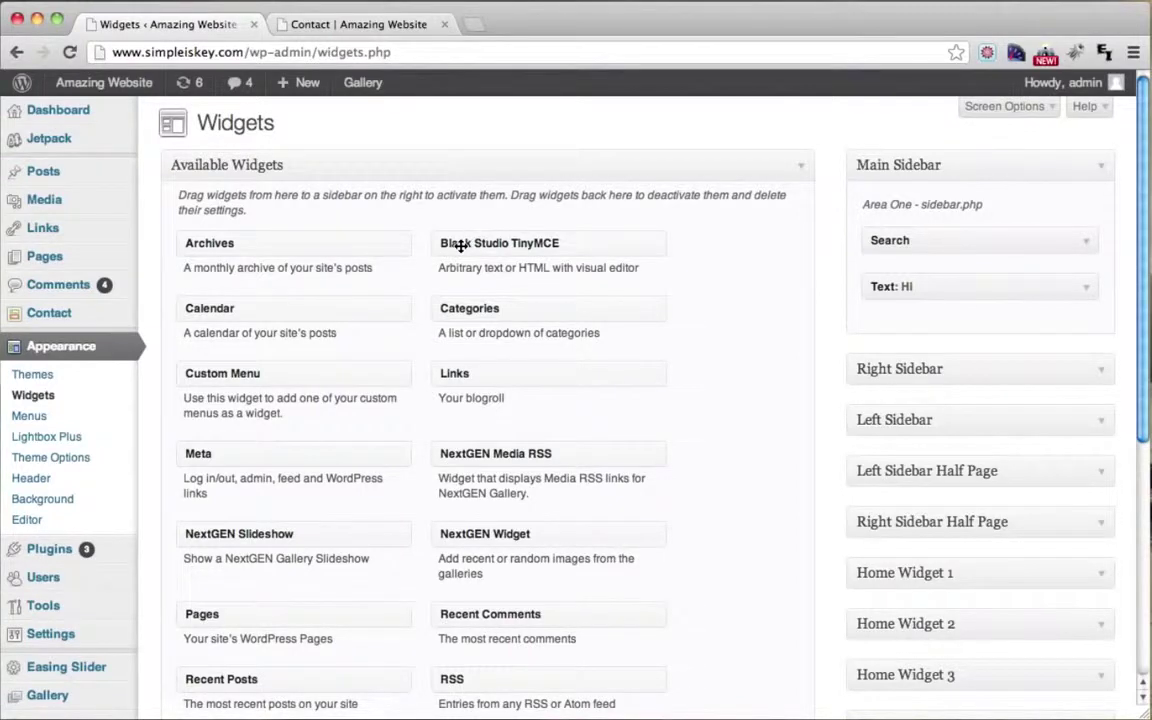
drag(460, 247, 895, 288)
scroll(597, 337, down, 1)
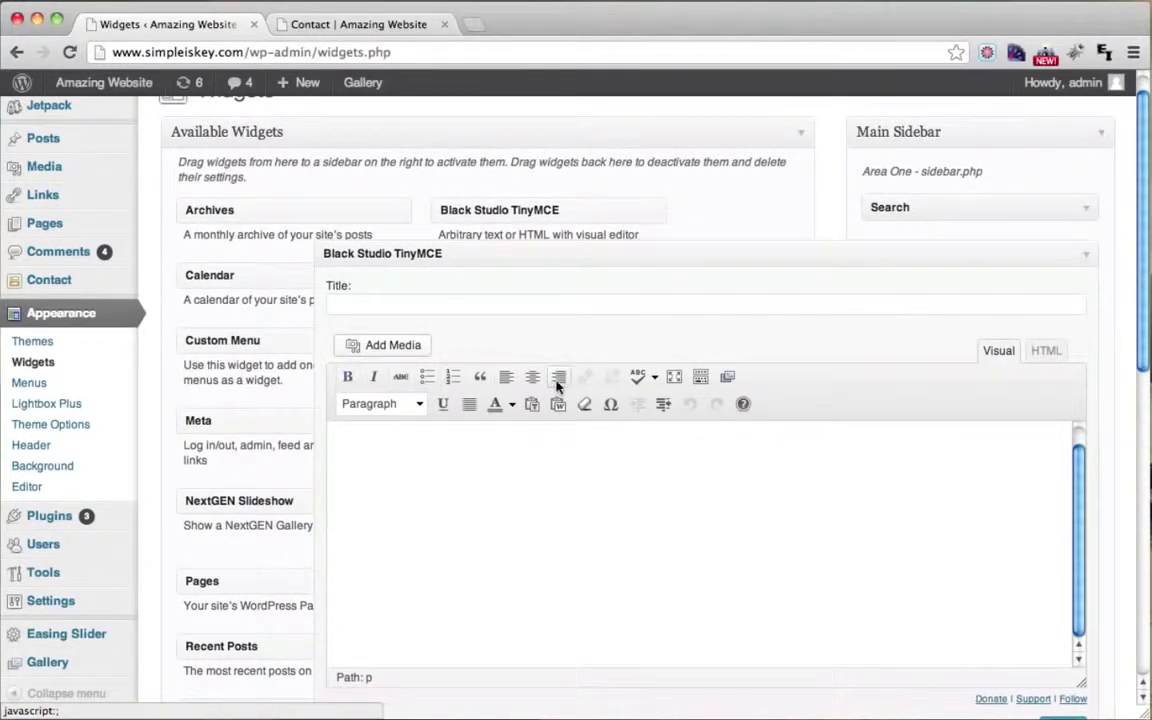
click(1090, 256)
click(1083, 301)
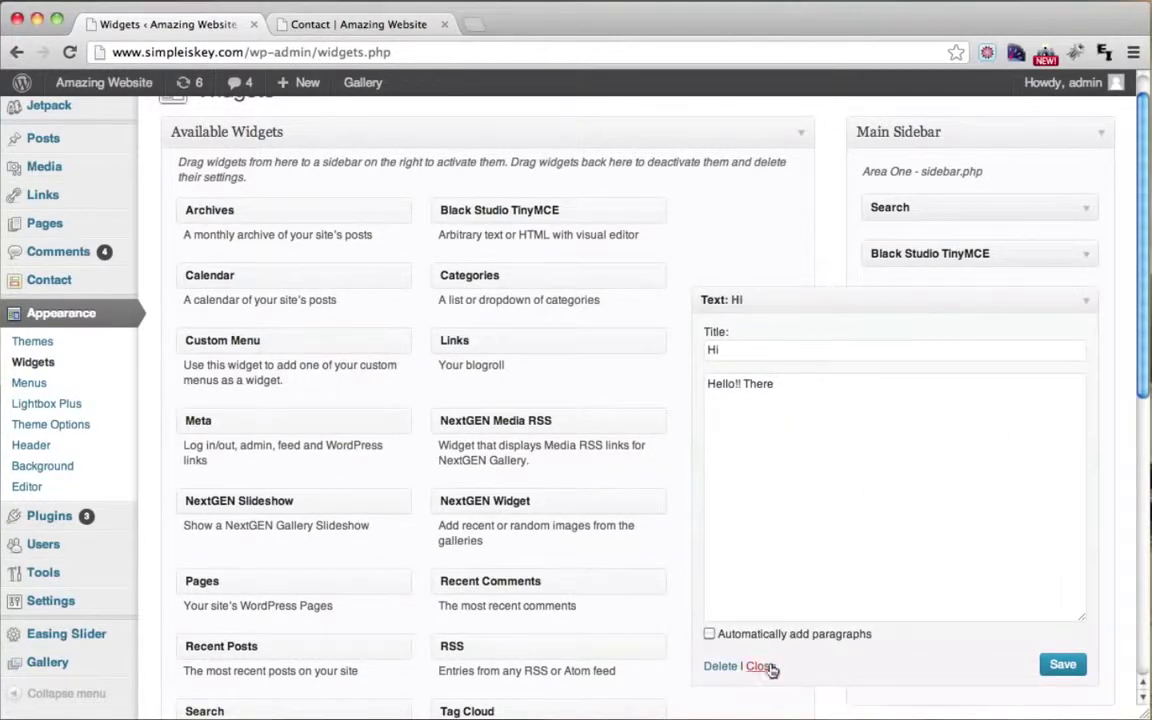
click(720, 666)
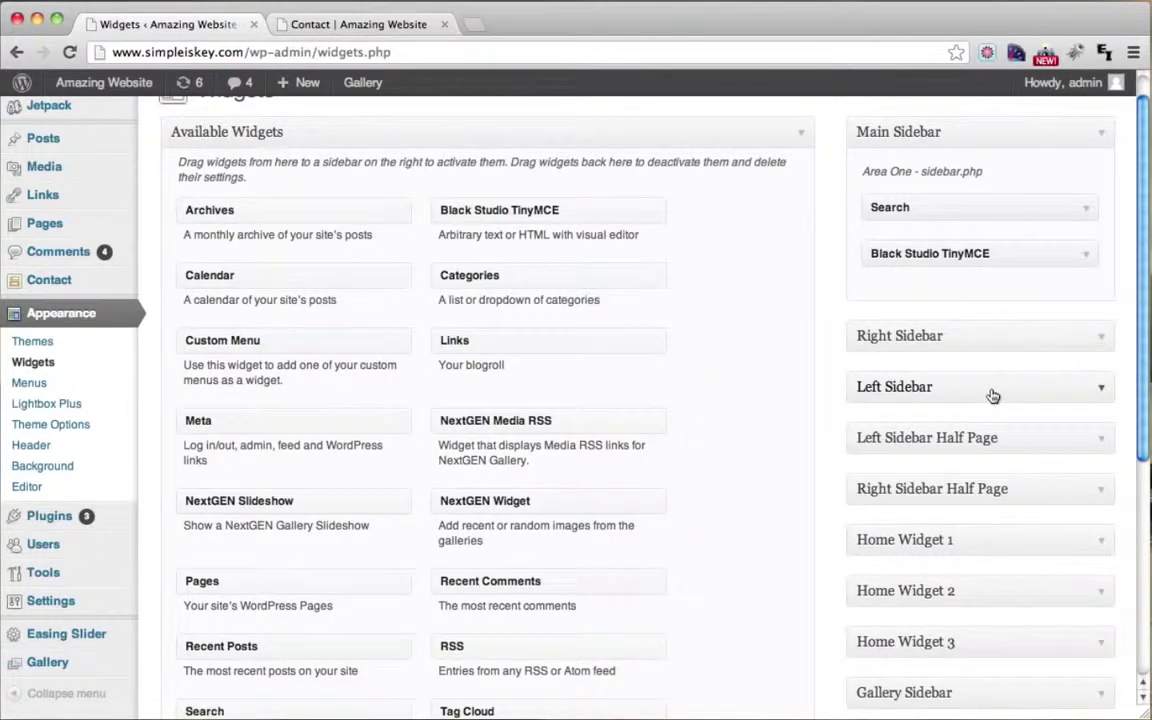
Step: Title the Black Studio TinyMCE widget "About Me" and enter the text "I will show you how to make an amazing website step by step."
click(1084, 260)
click(518, 308)
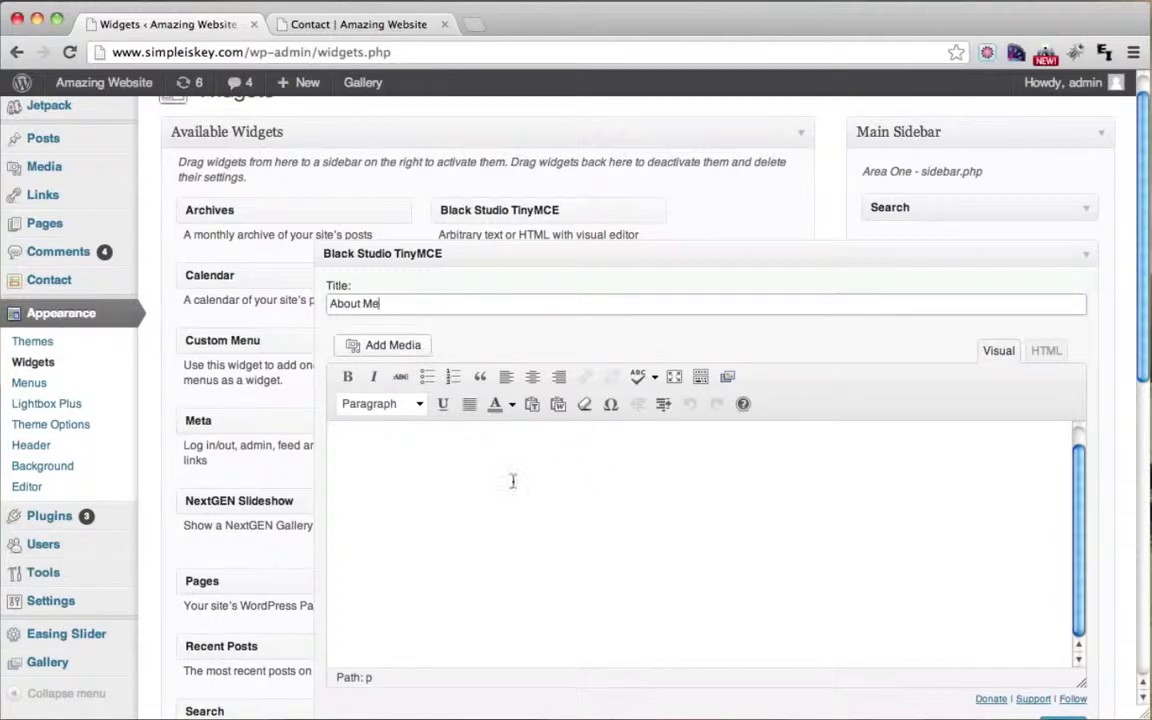
click(488, 560)
scroll(488, 560, up, 2)
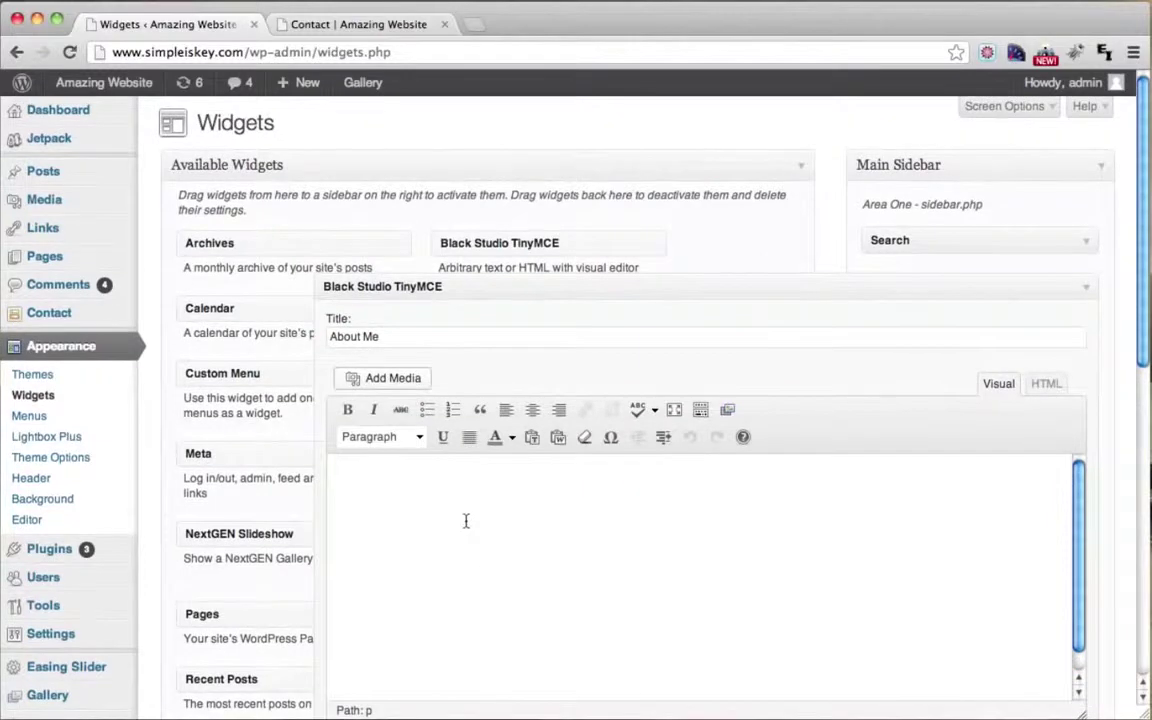
text(I will show you how to make an)
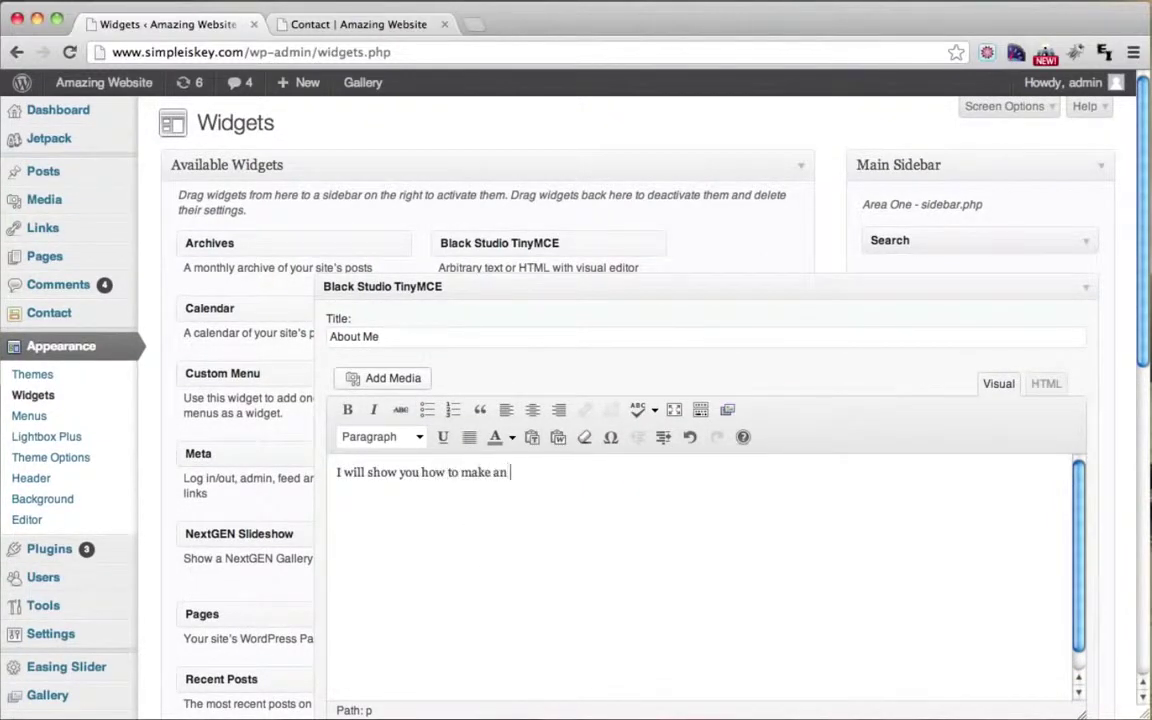
text( amazing website )
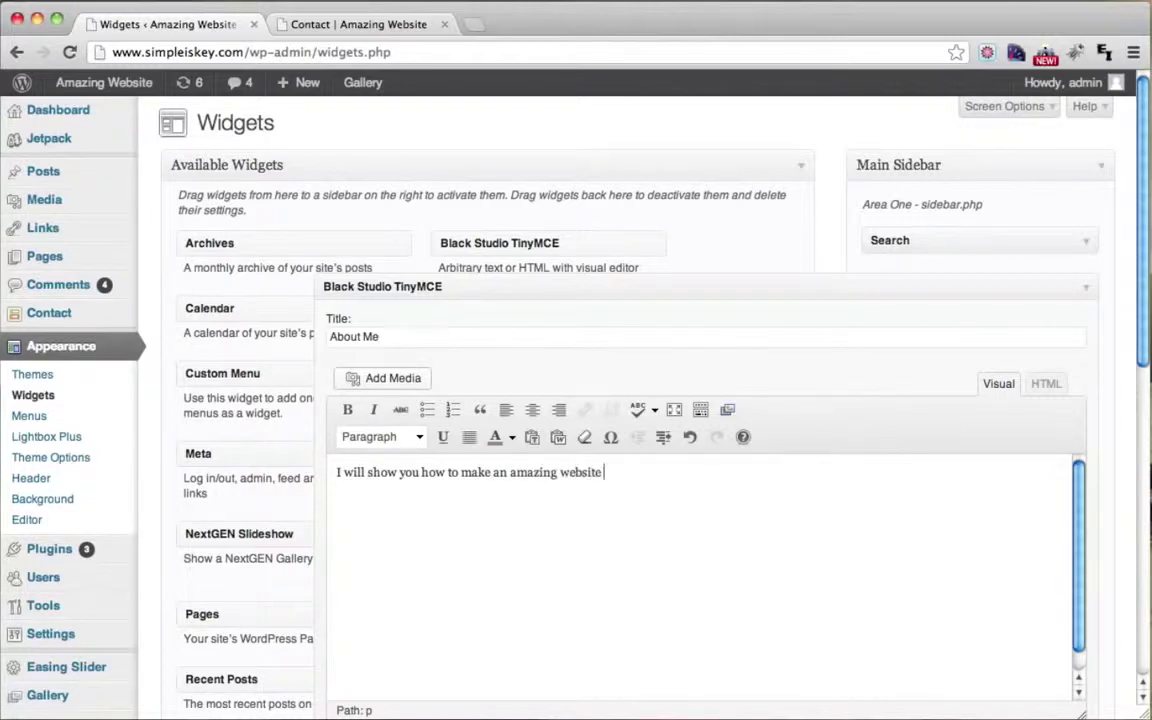
text(step by step.)
Step: Upload the seaside portrait photo from the Good Pictures folder as media for the About Me widget
click(395, 383)
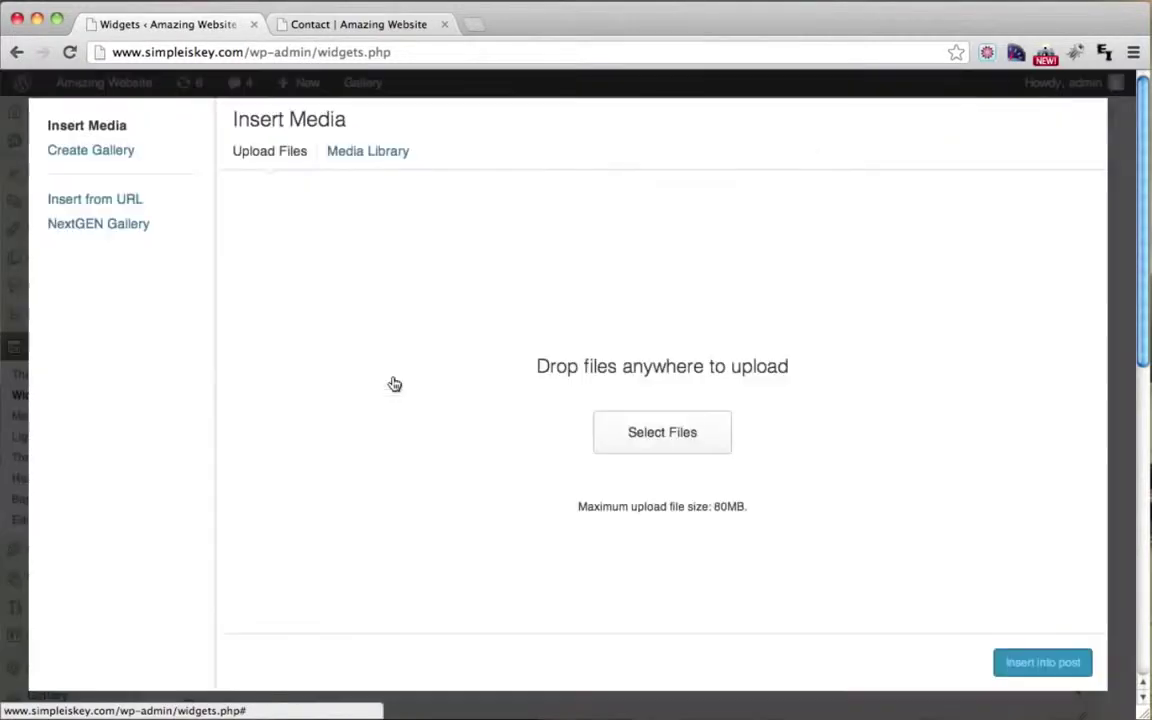
click(652, 440)
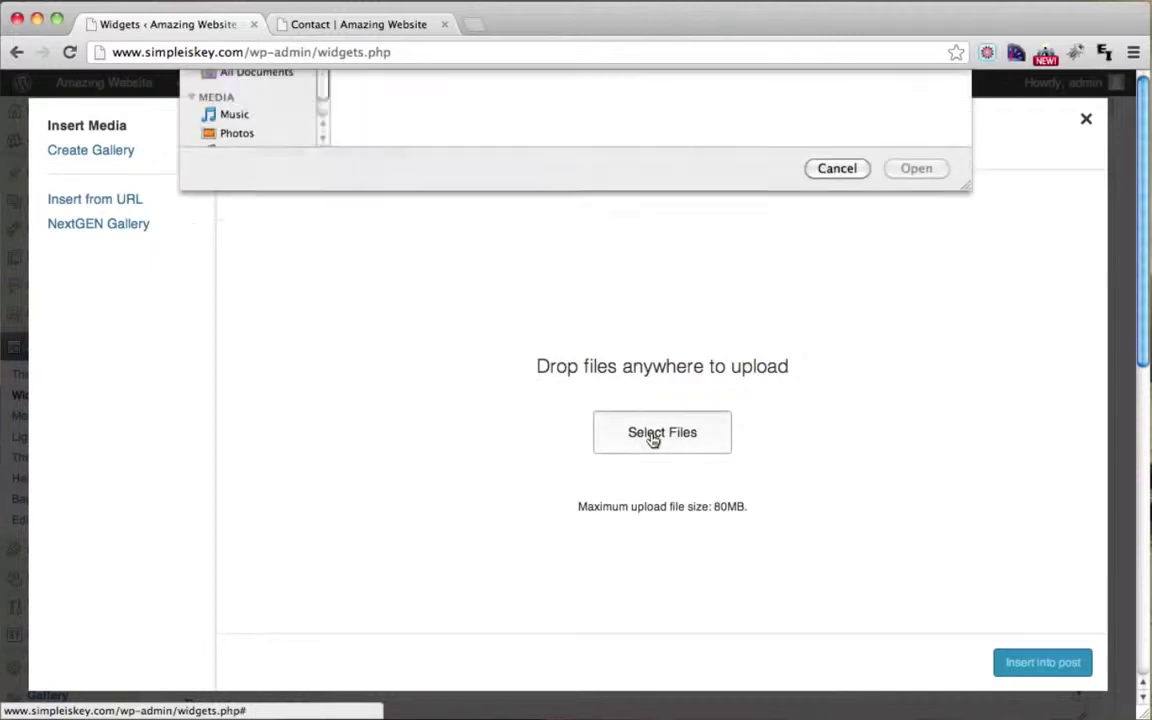
scroll(722, 240, down, 10)
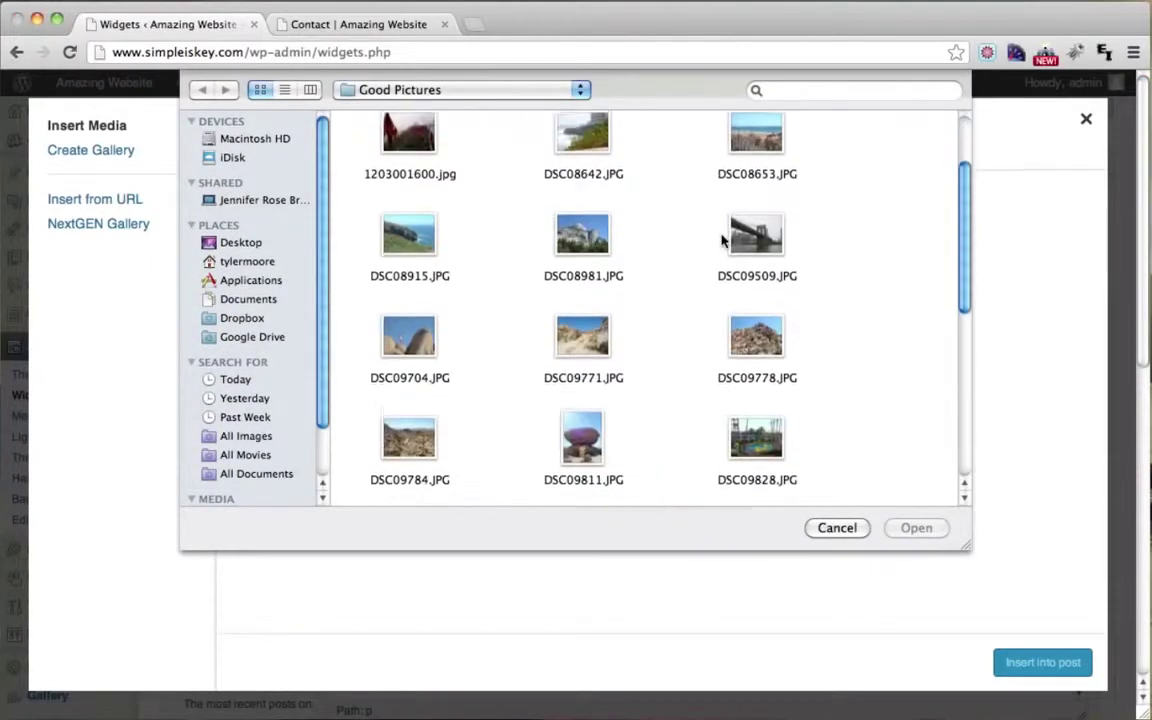
scroll(722, 240, down, 2)
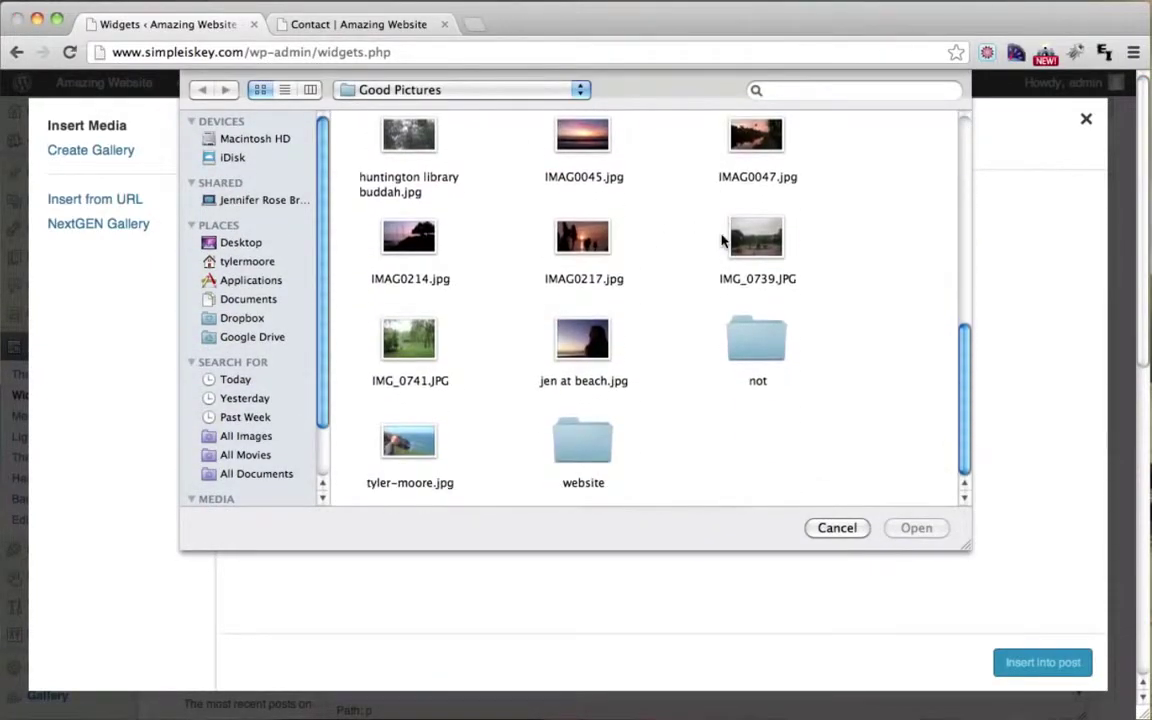
click(409, 444)
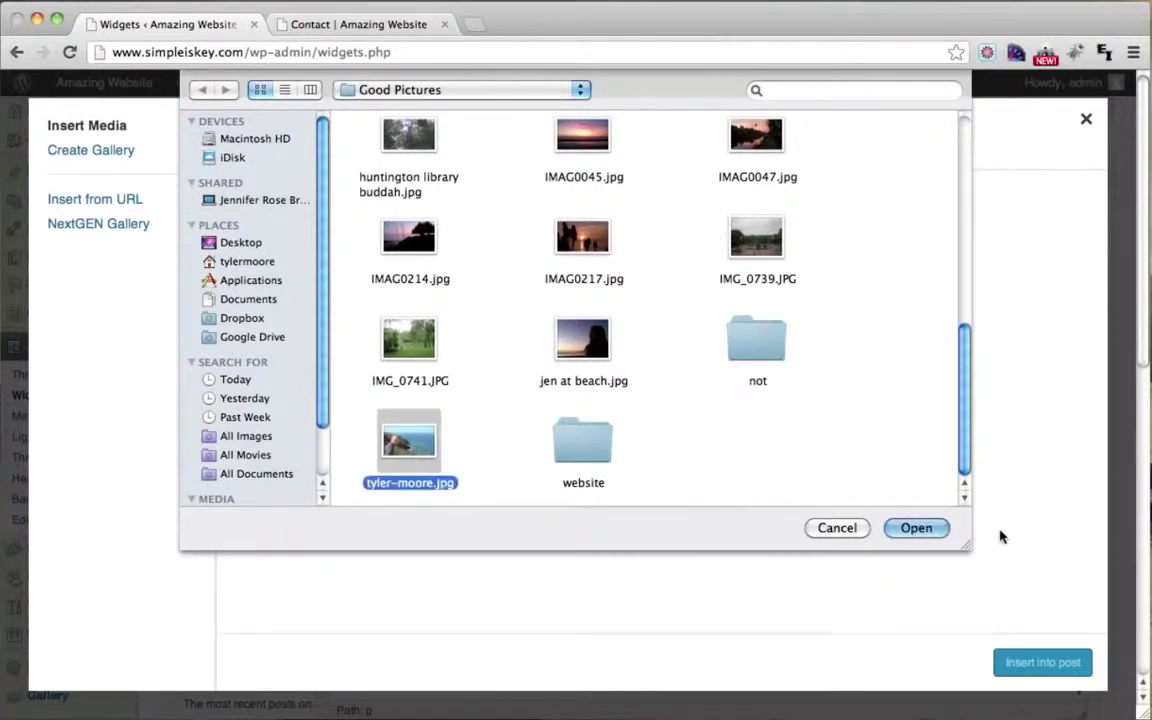
click(918, 529)
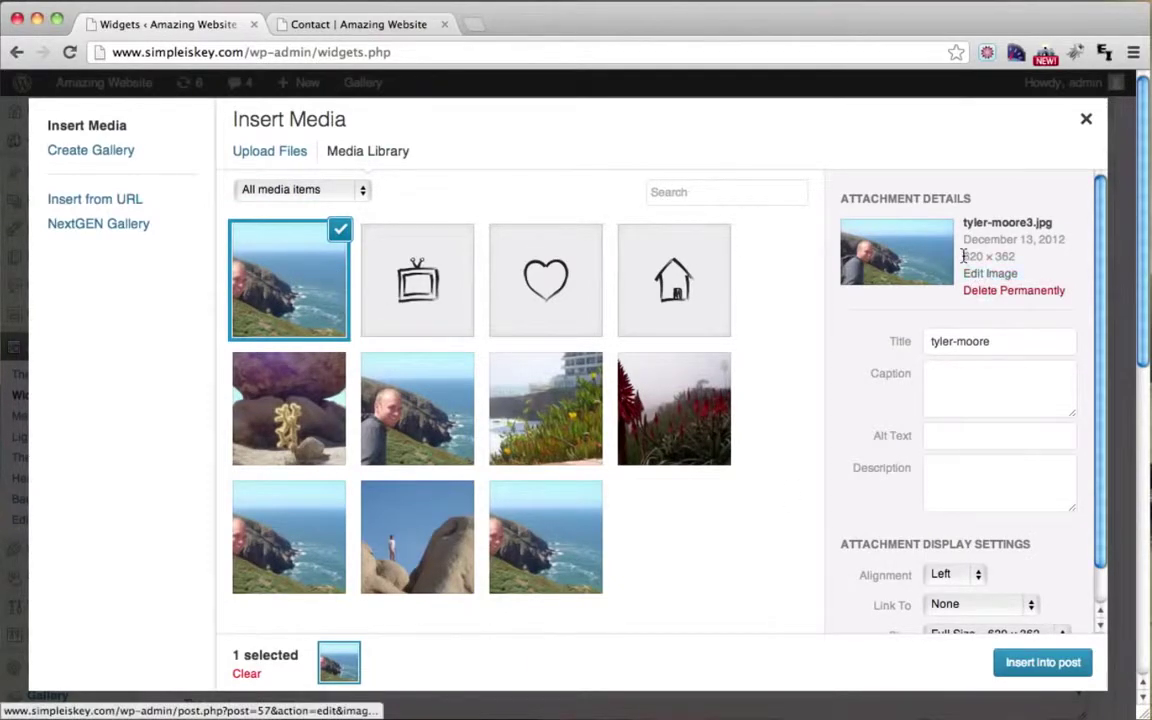
Step: Compare the uploaded photo's pixel dimensions with the sidebar width on the live Contact page
drag(963, 257, 1018, 257)
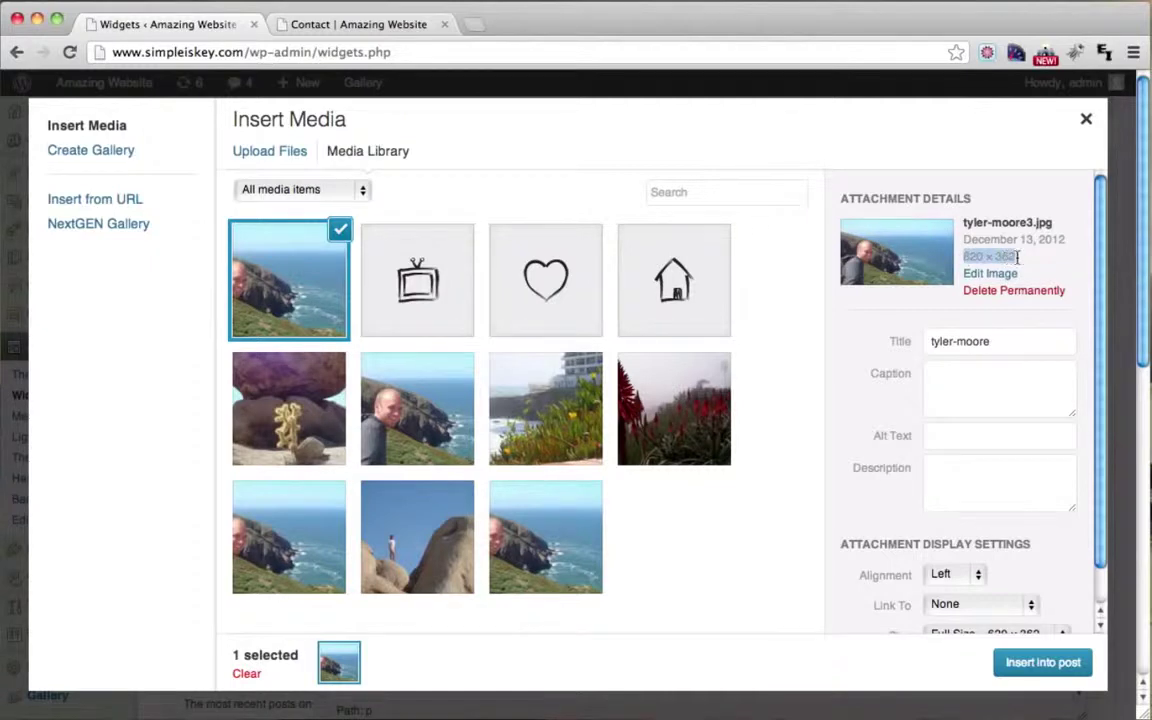
click(1021, 257)
click(318, 22)
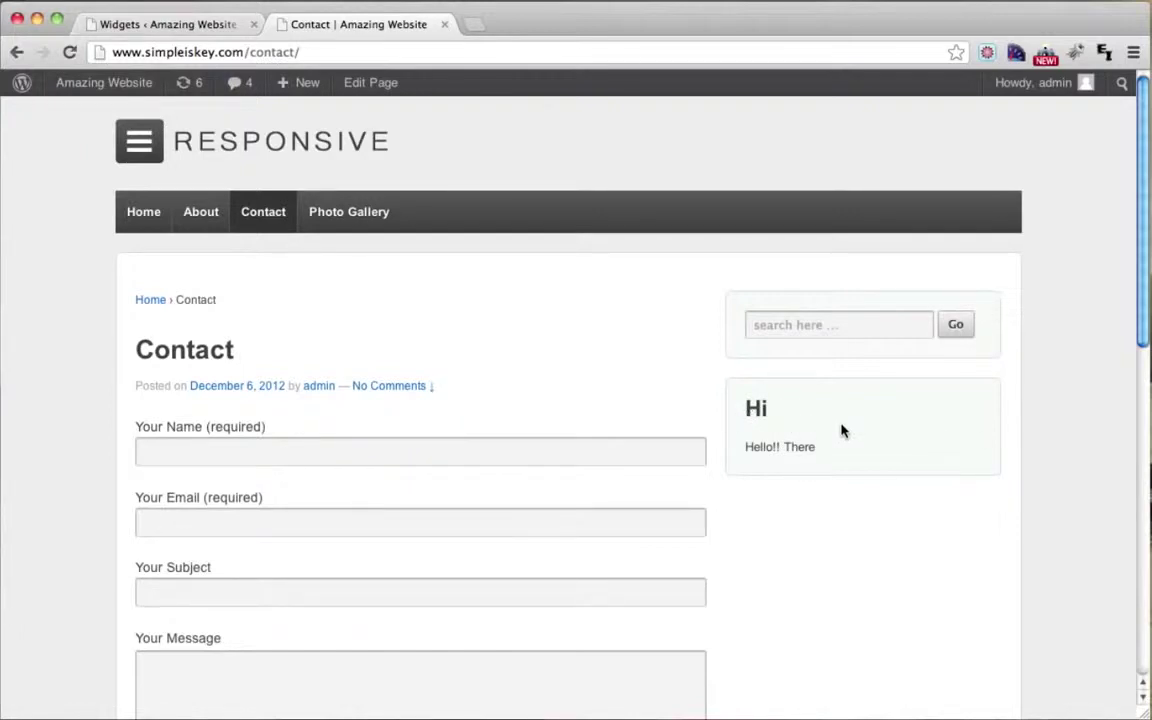
click(173, 28)
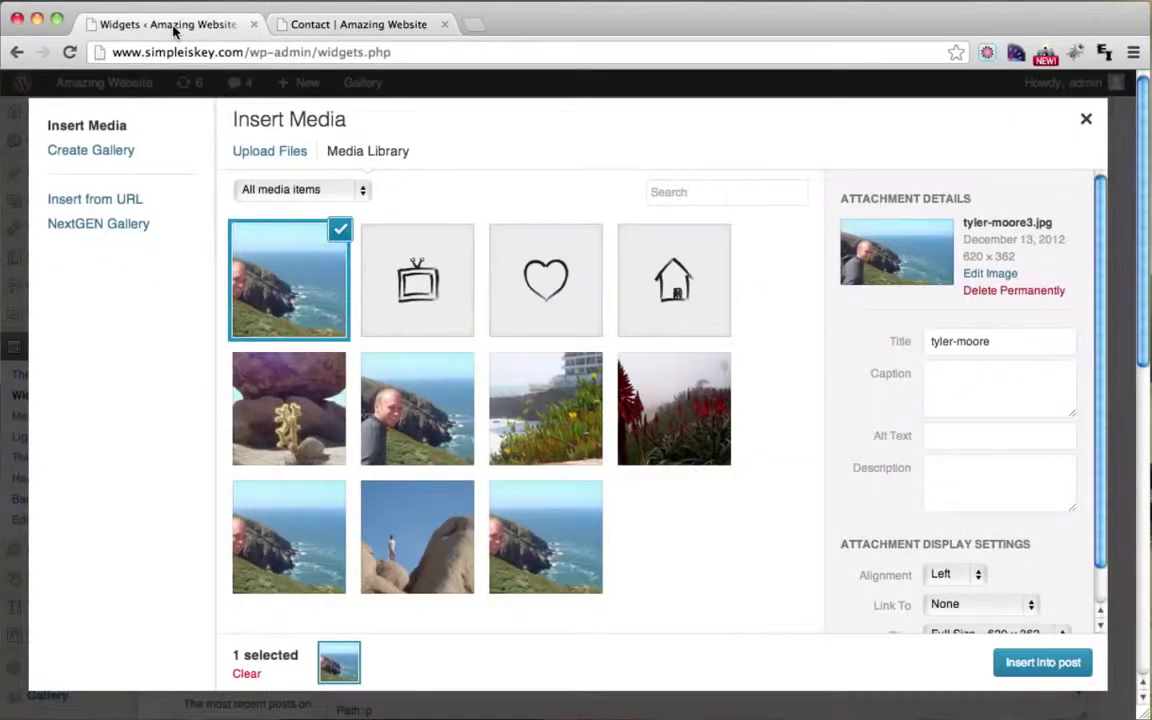
Step: Open the selected seaside portrait in the image editor and scale it to 400 pixels wide
click(979, 279)
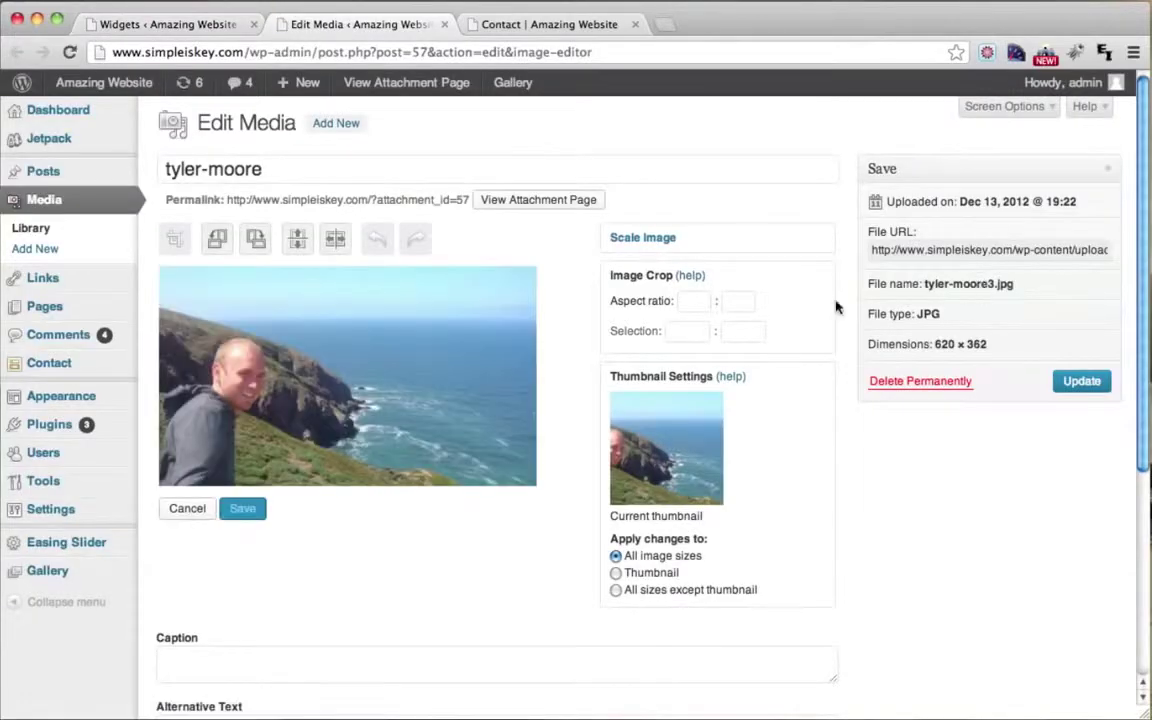
click(652, 241)
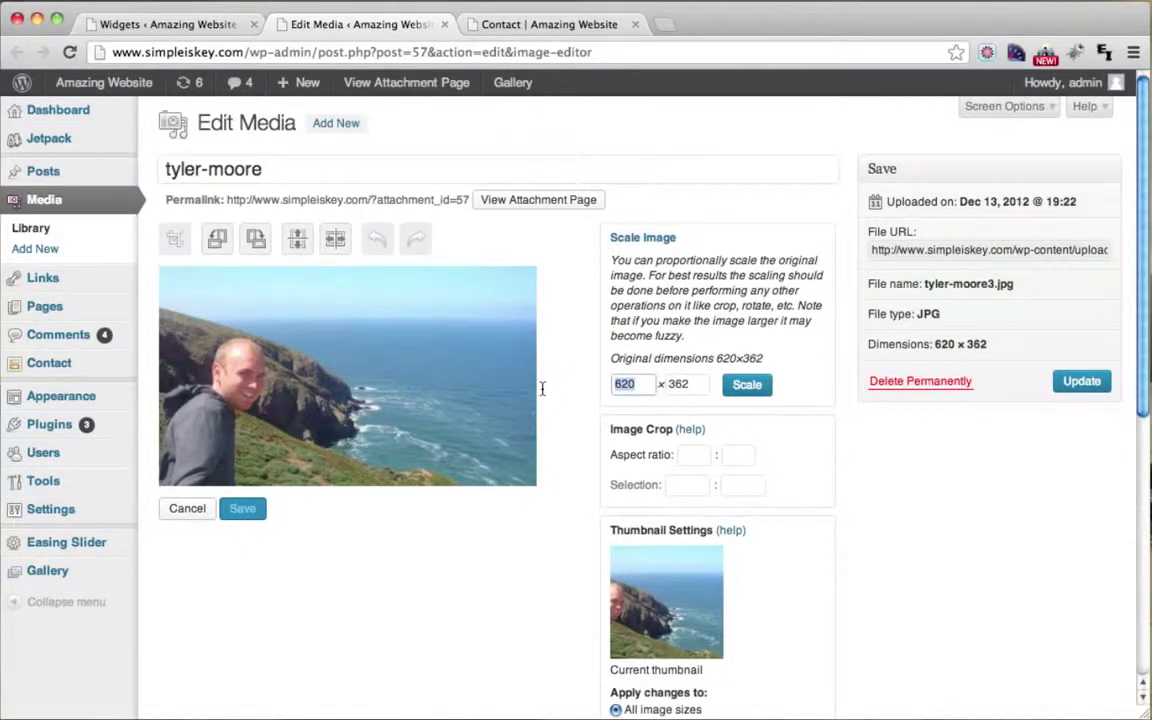
text(400)
click(748, 386)
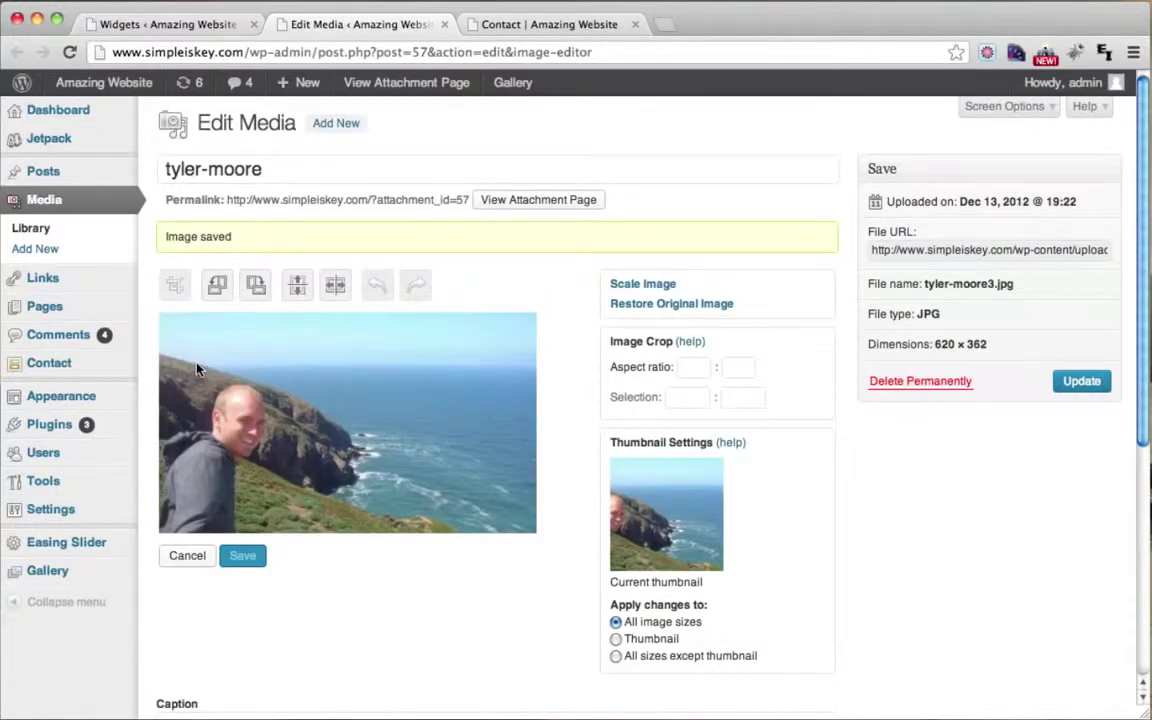
Step: Crop the portrait to a 250 × 124 pixel area around the man's head and the cliff behind him
drag(197, 368, 362, 428)
drag(689, 398, 641, 401)
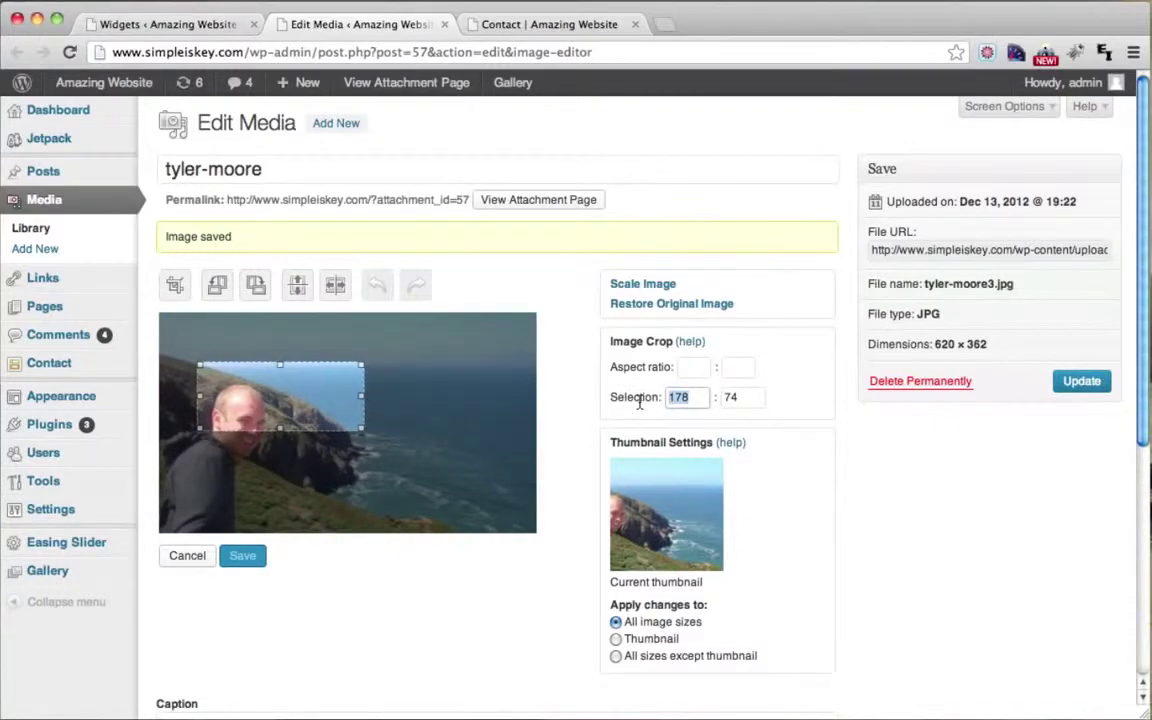
text(250)
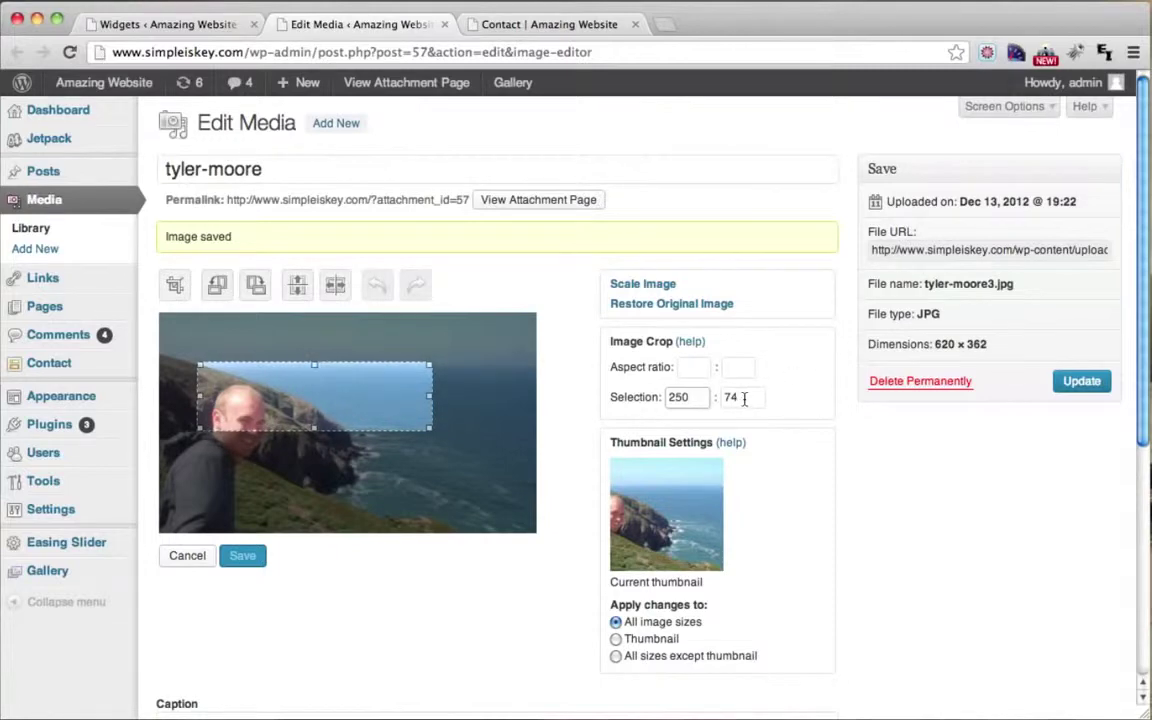
drag(314, 428, 316, 480)
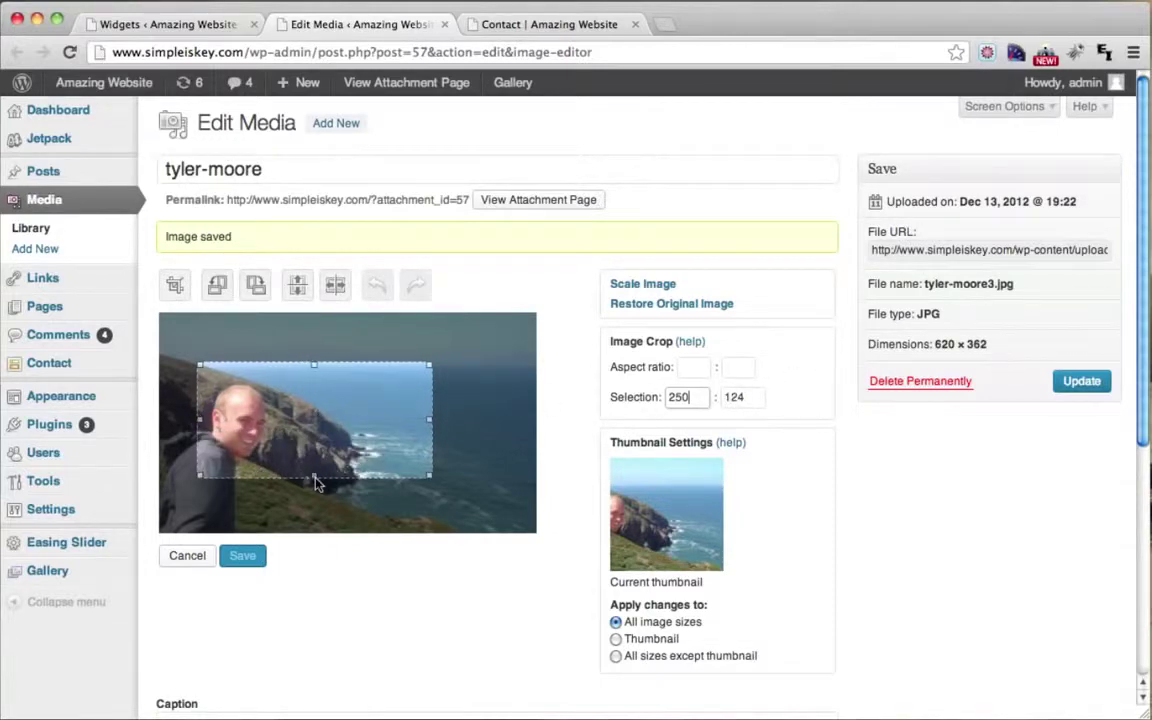
drag(346, 417, 324, 433)
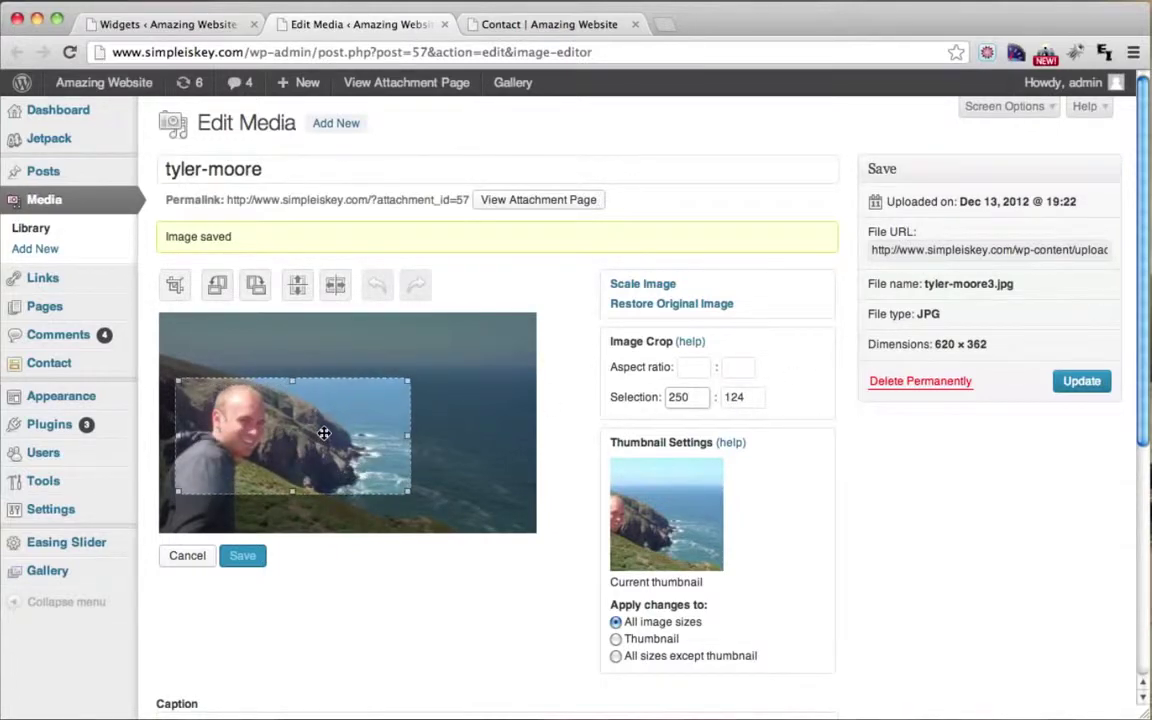
click(174, 287)
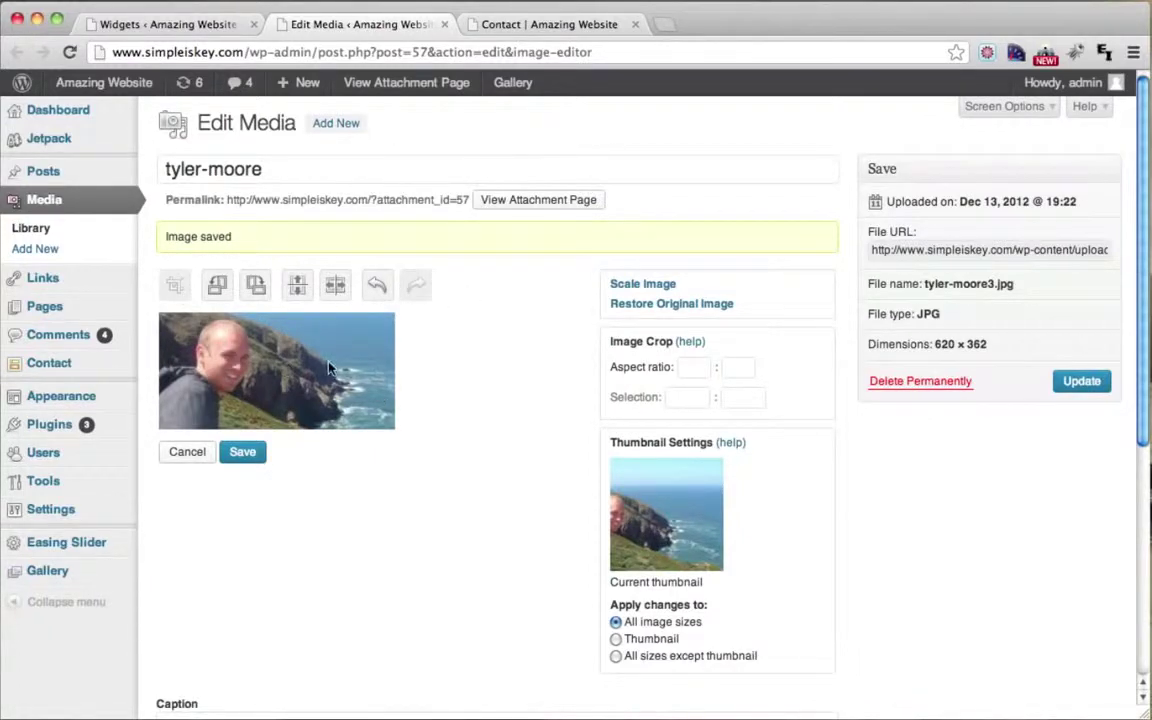
Step: Flip the cropped portrait horizontally, save the edited image and update the media attachment
click(551, 8)
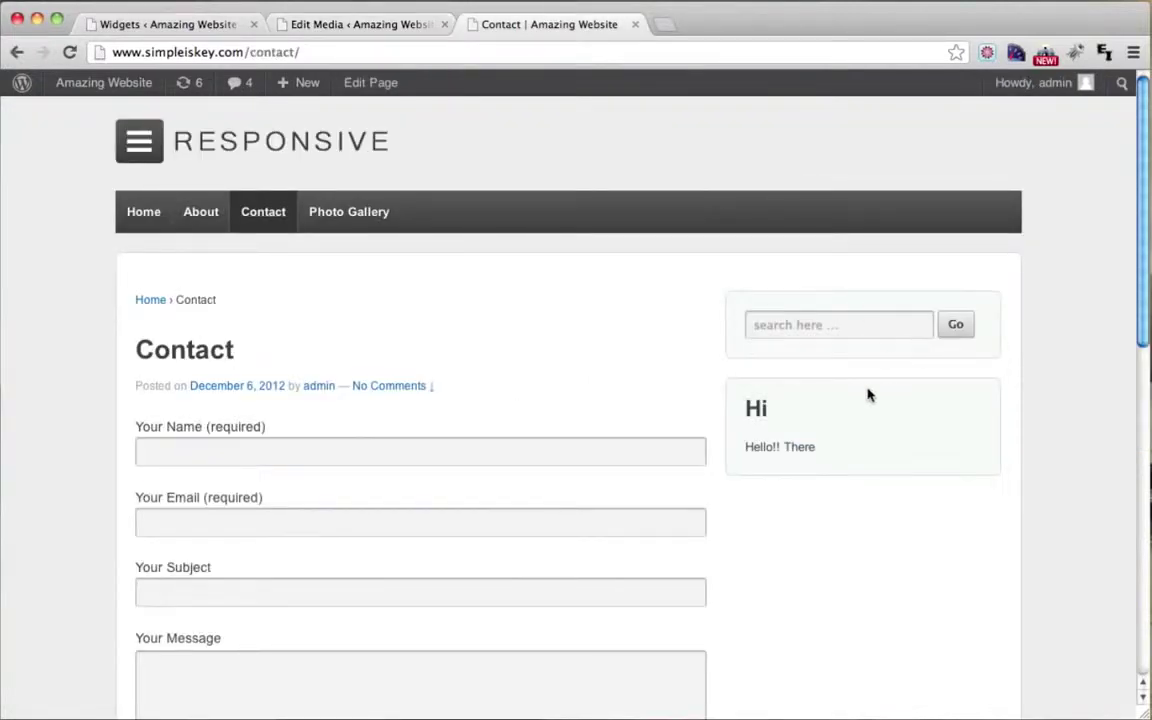
click(363, 22)
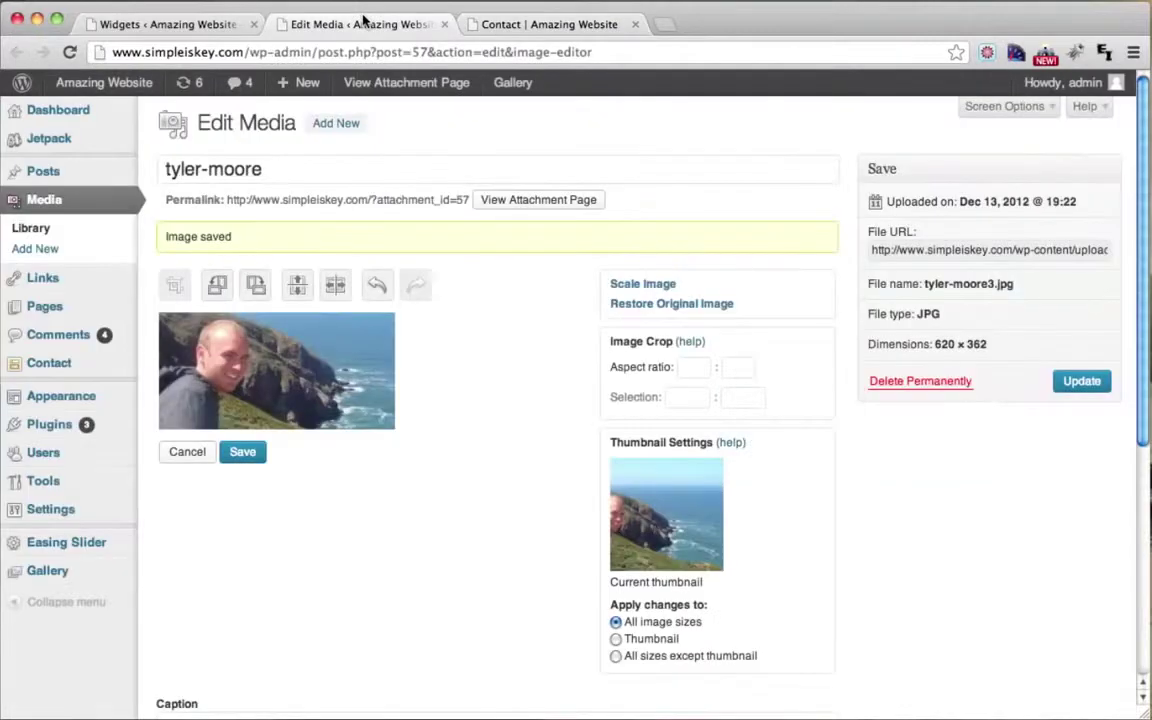
click(336, 288)
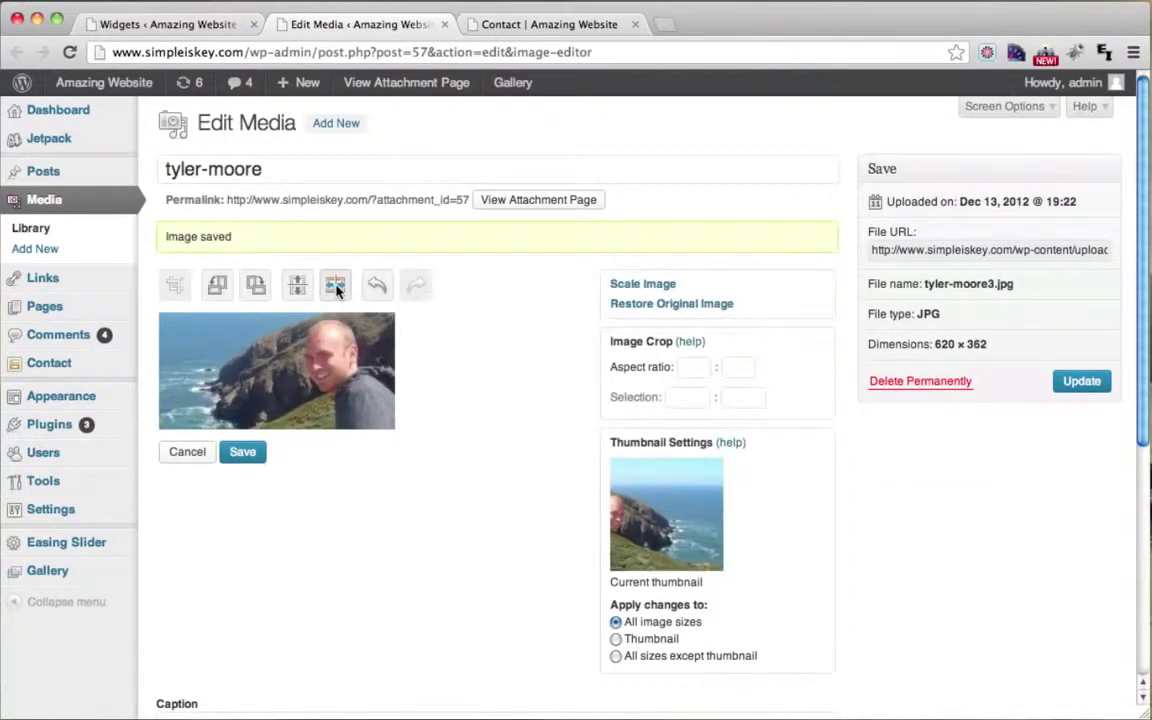
click(243, 455)
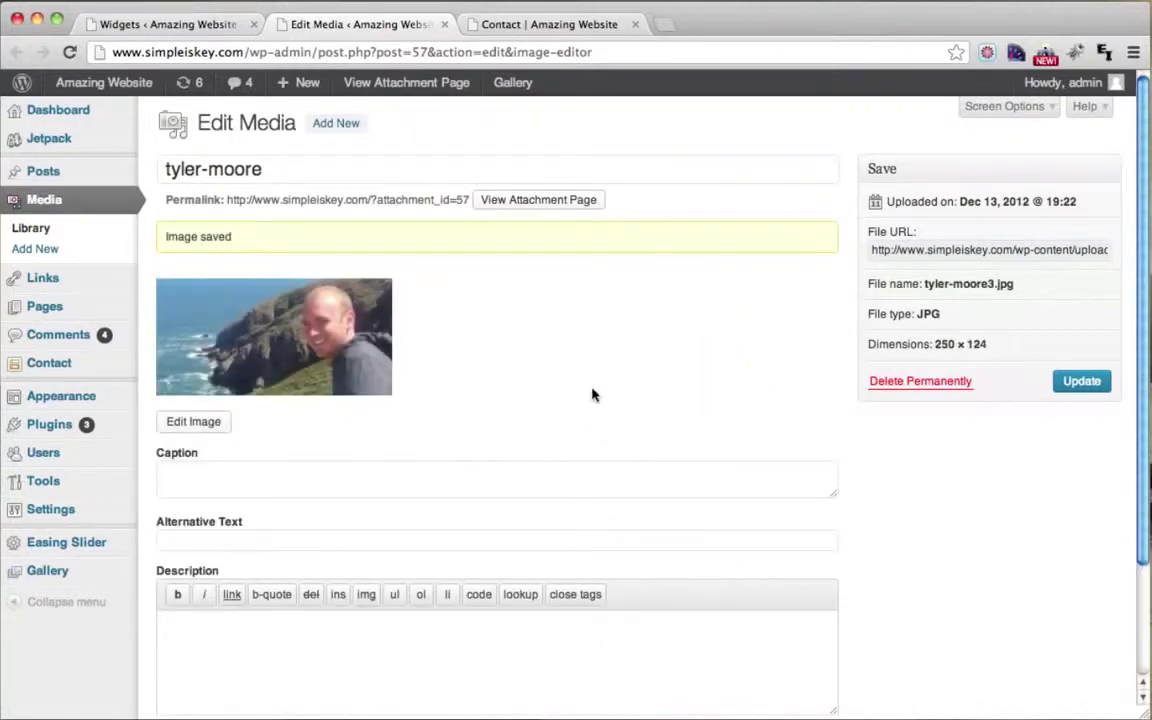
click(1080, 389)
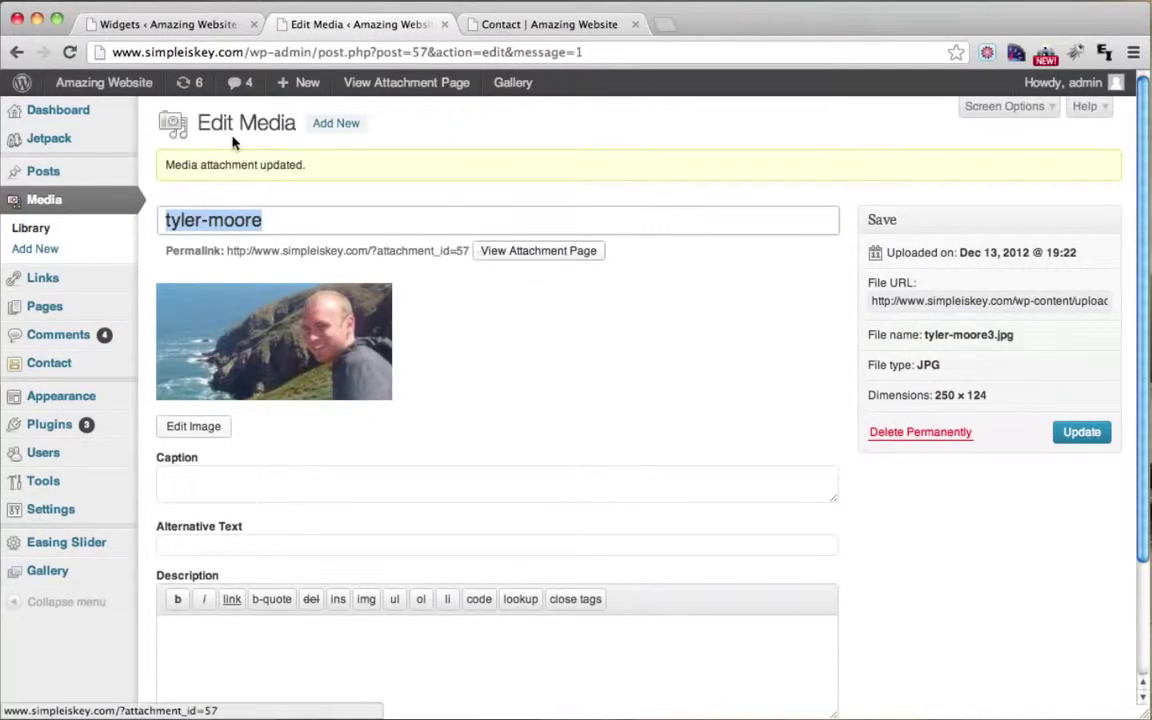
Step: Close the Edit Media page and set the portrait's alignment to Center in the widget's Insert Media dialog
click(196, 33)
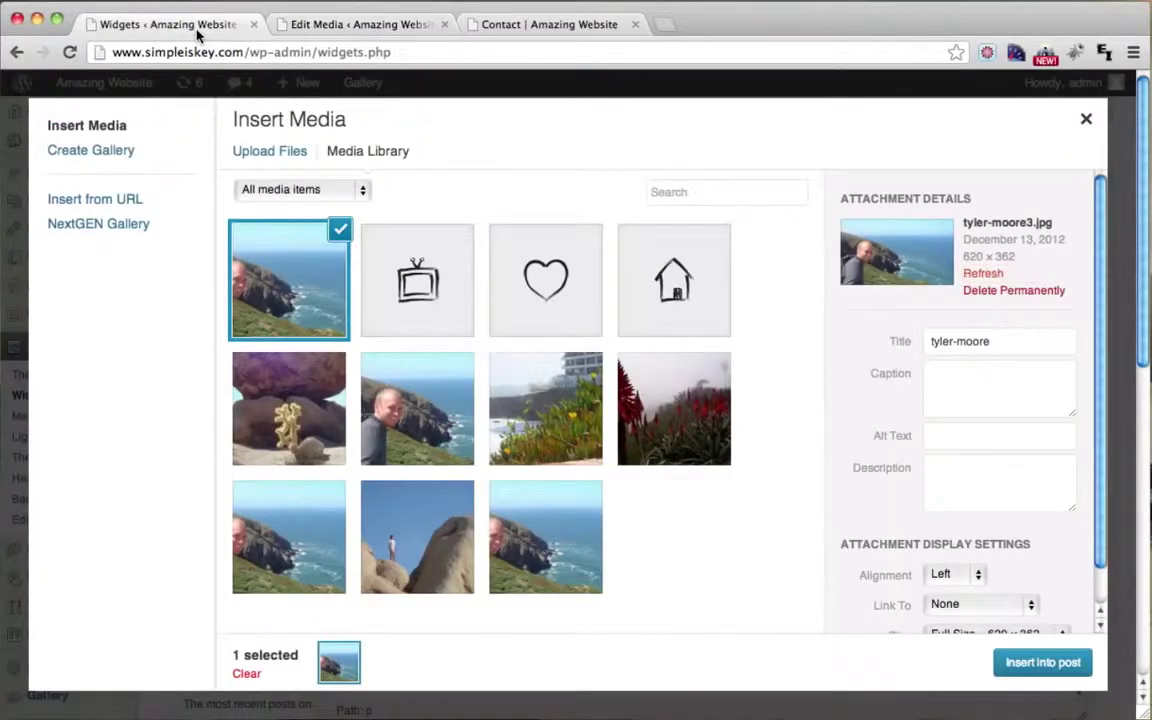
click(420, 24)
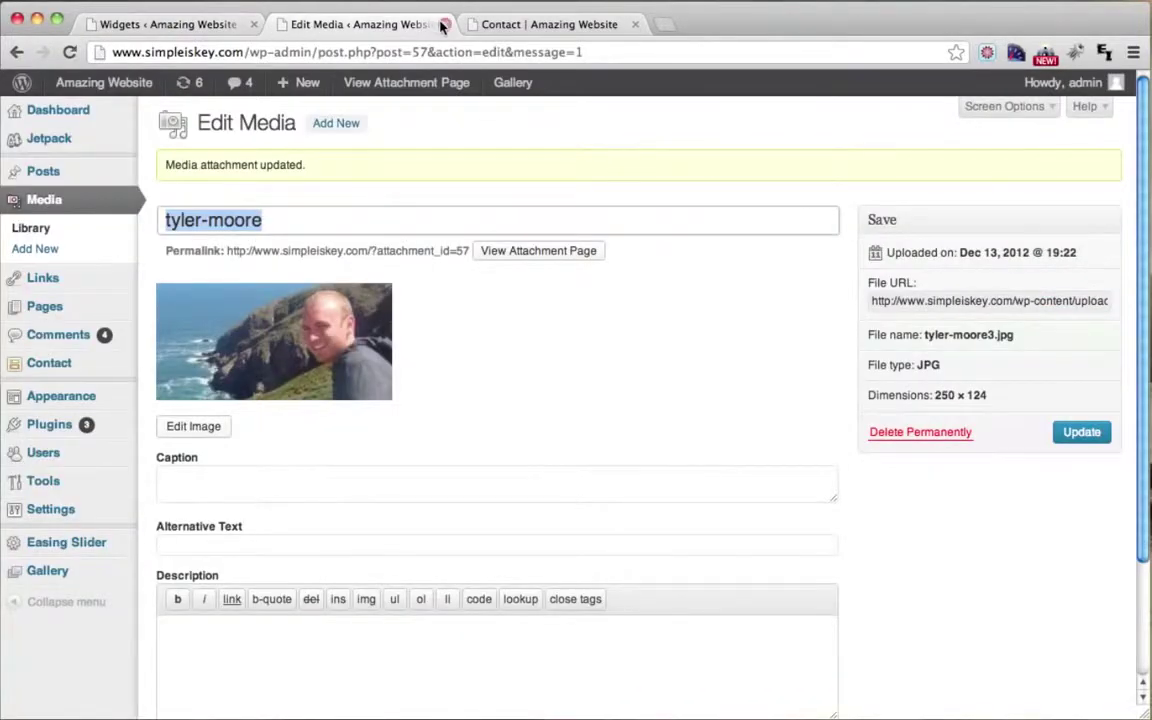
click(444, 24)
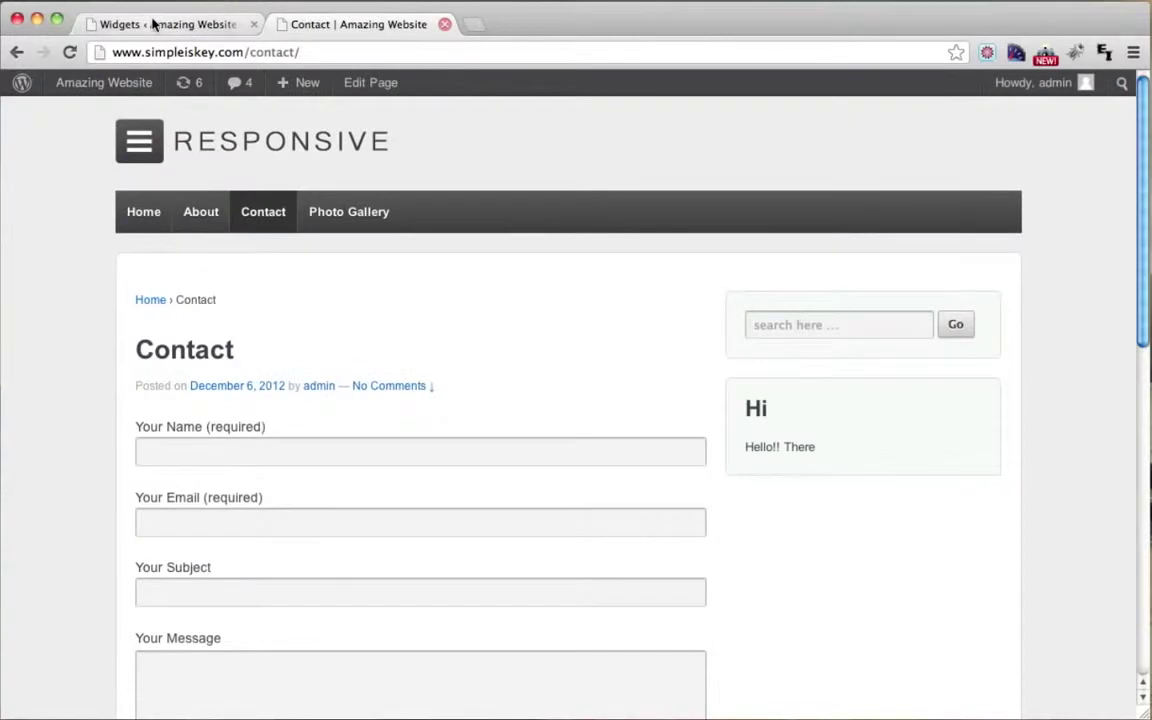
click(154, 24)
scroll(946, 477, down, 2)
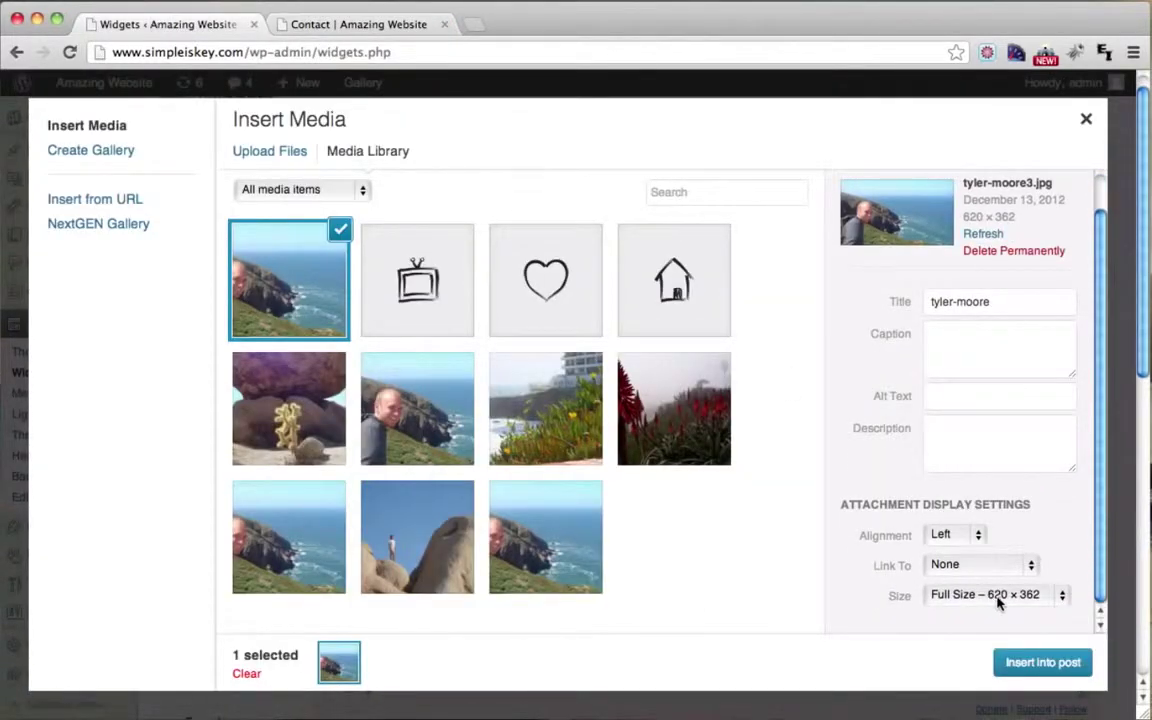
click(950, 535)
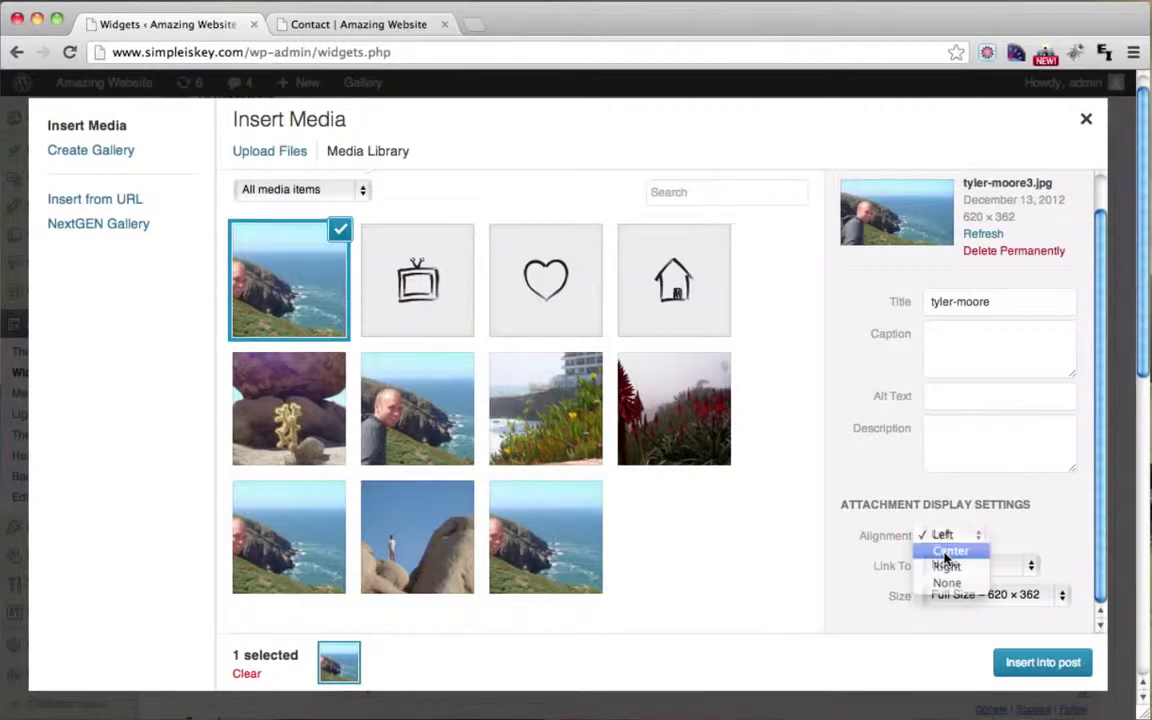
click(946, 551)
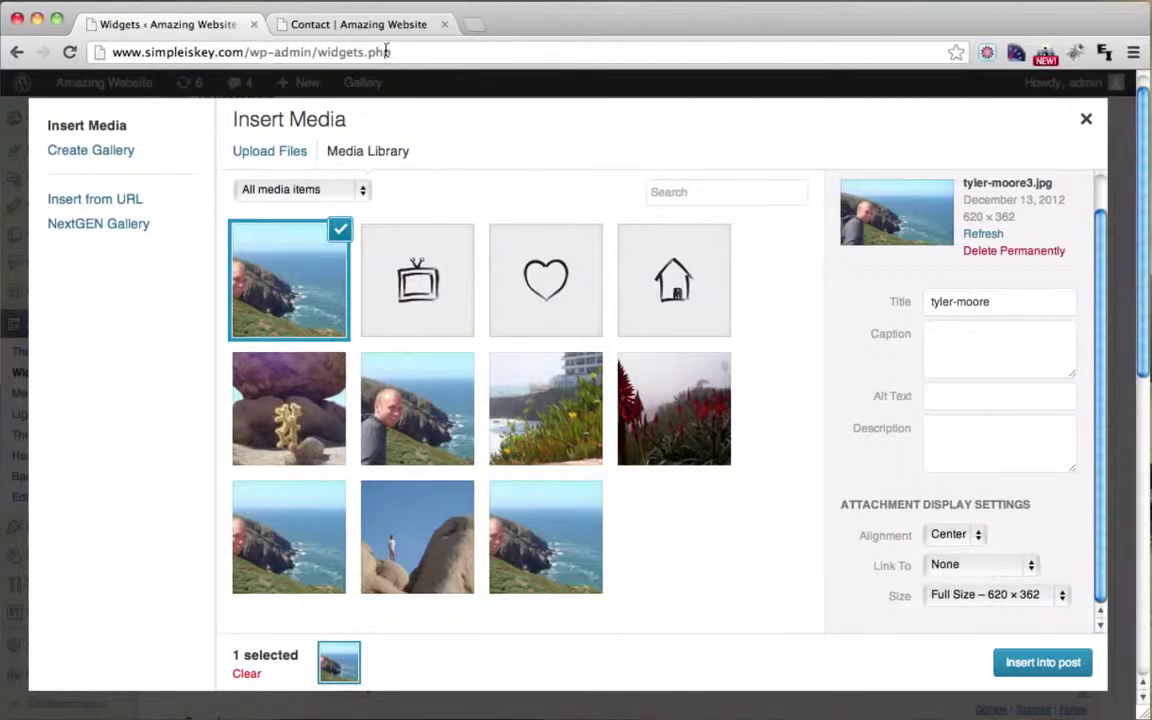
Step: Insert the centered full-size portrait into the About Me widget, leaving Link To set to None
click(340, 27)
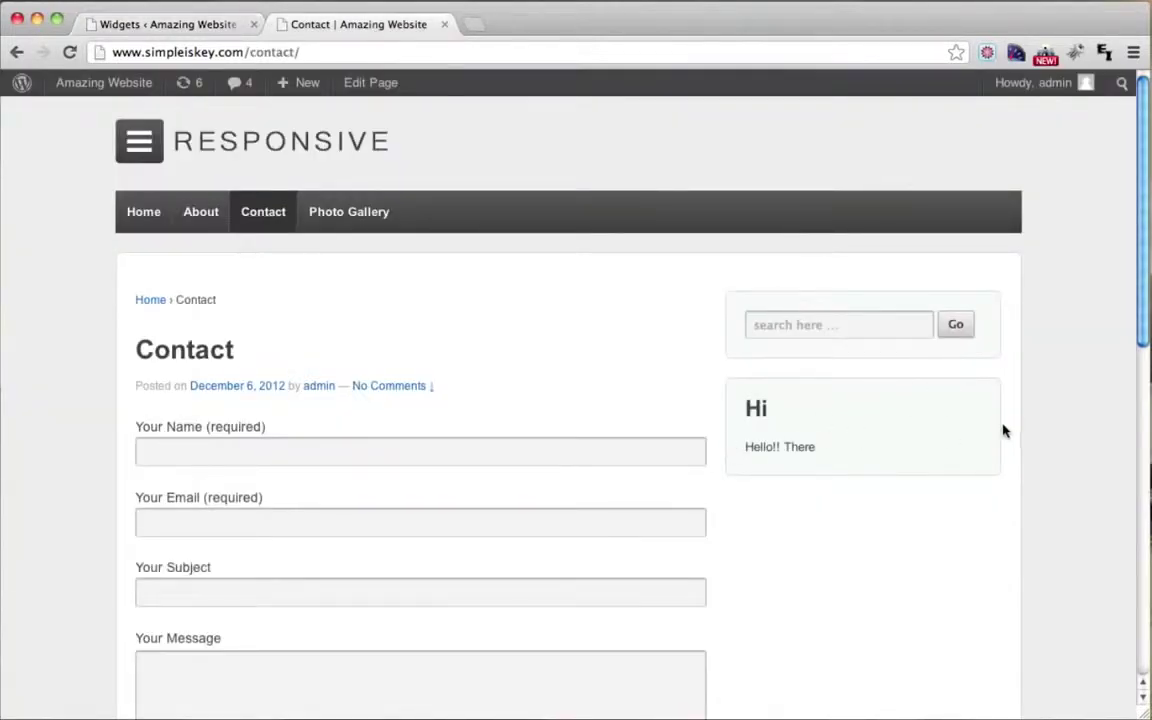
click(195, 26)
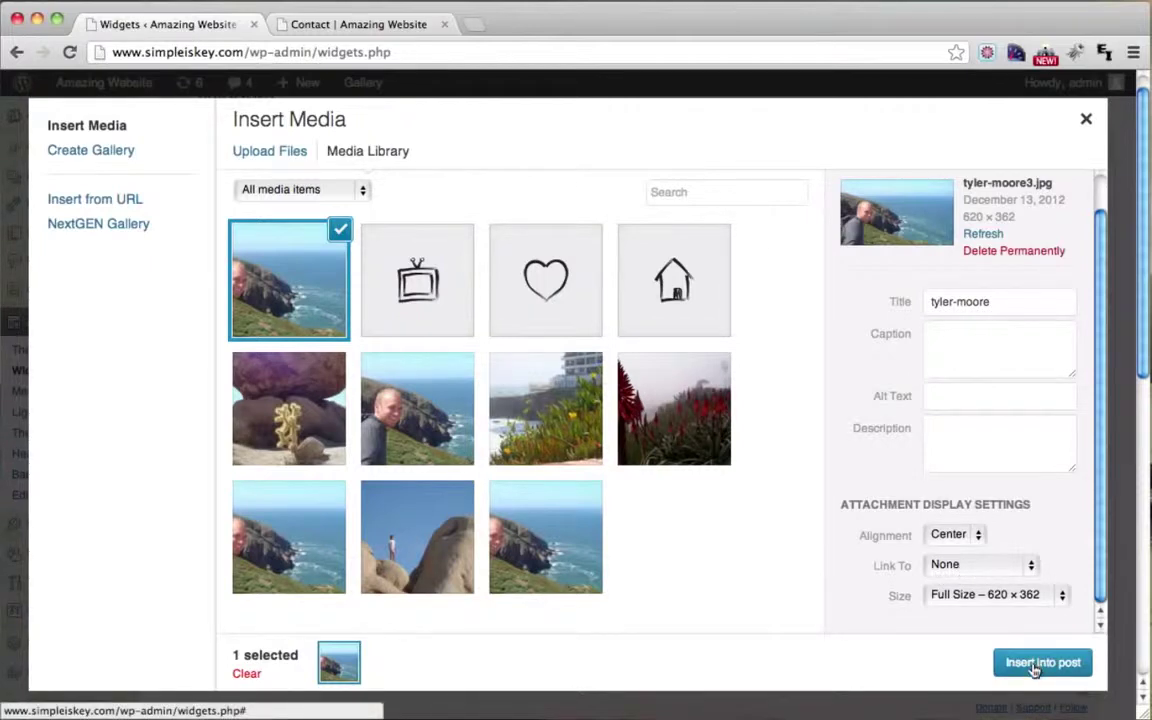
click(930, 565)
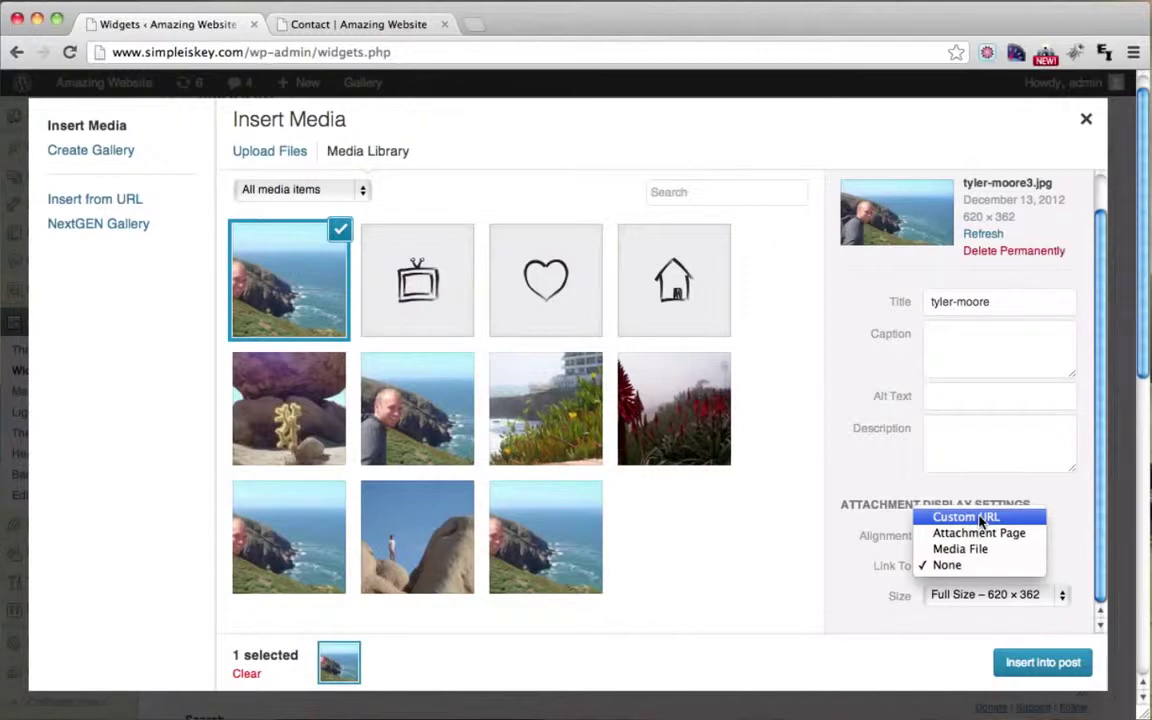
click(884, 515)
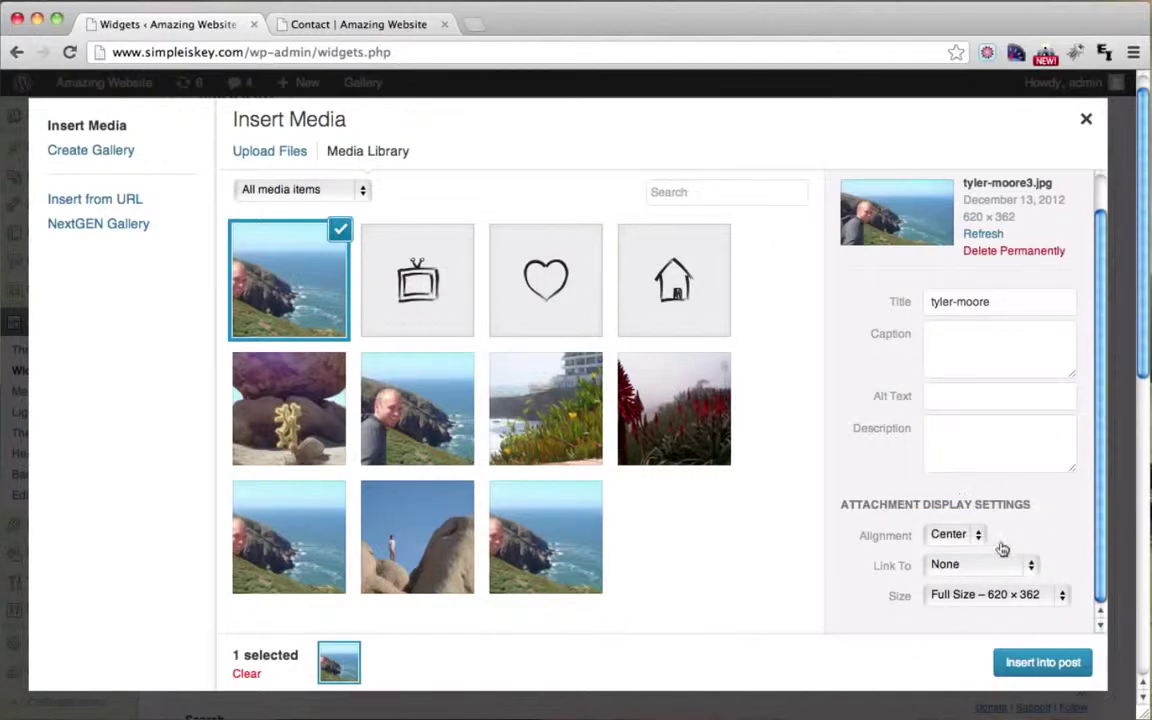
click(1043, 663)
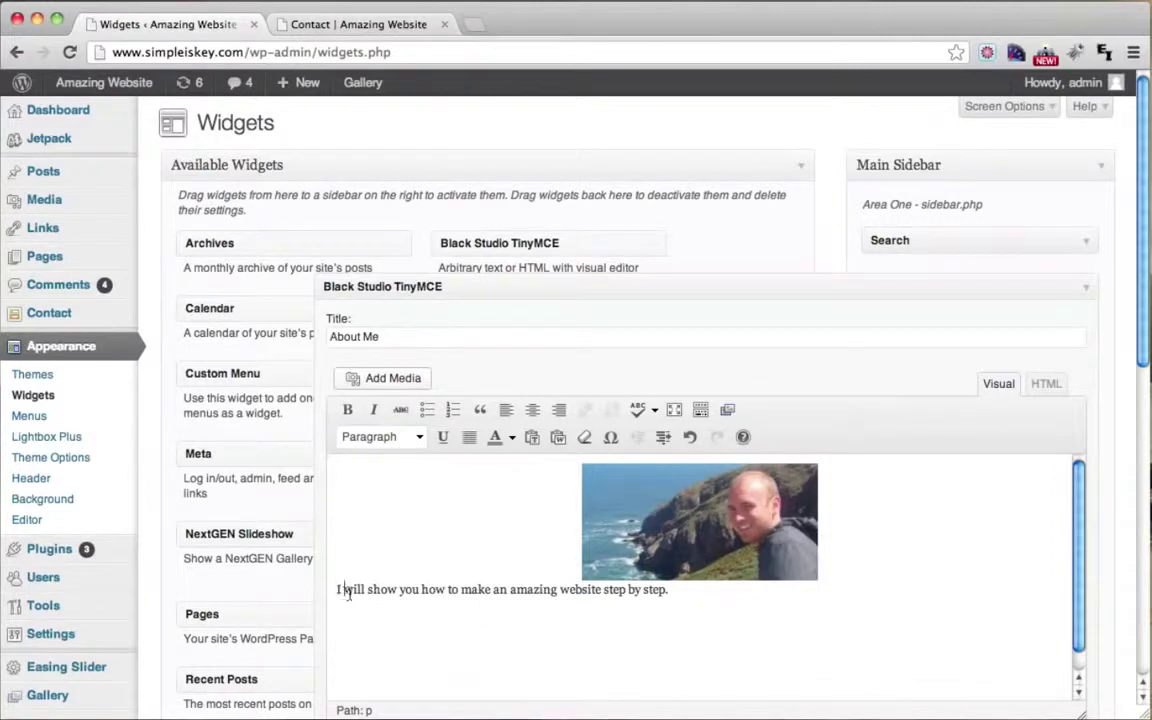
Step: Save the About Me widget with its photo and text, and collapse it in the Main Sidebar
drag(347, 591, 600, 592)
click(368, 25)
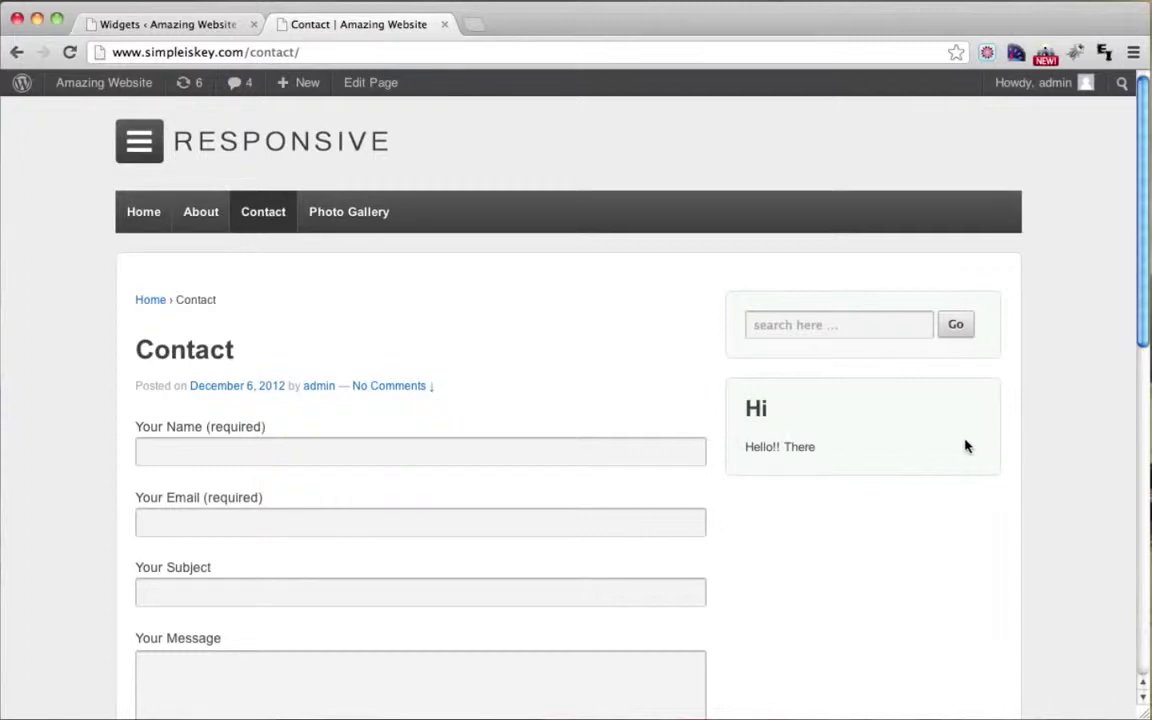
click(207, 27)
scroll(1029, 525, down, 2)
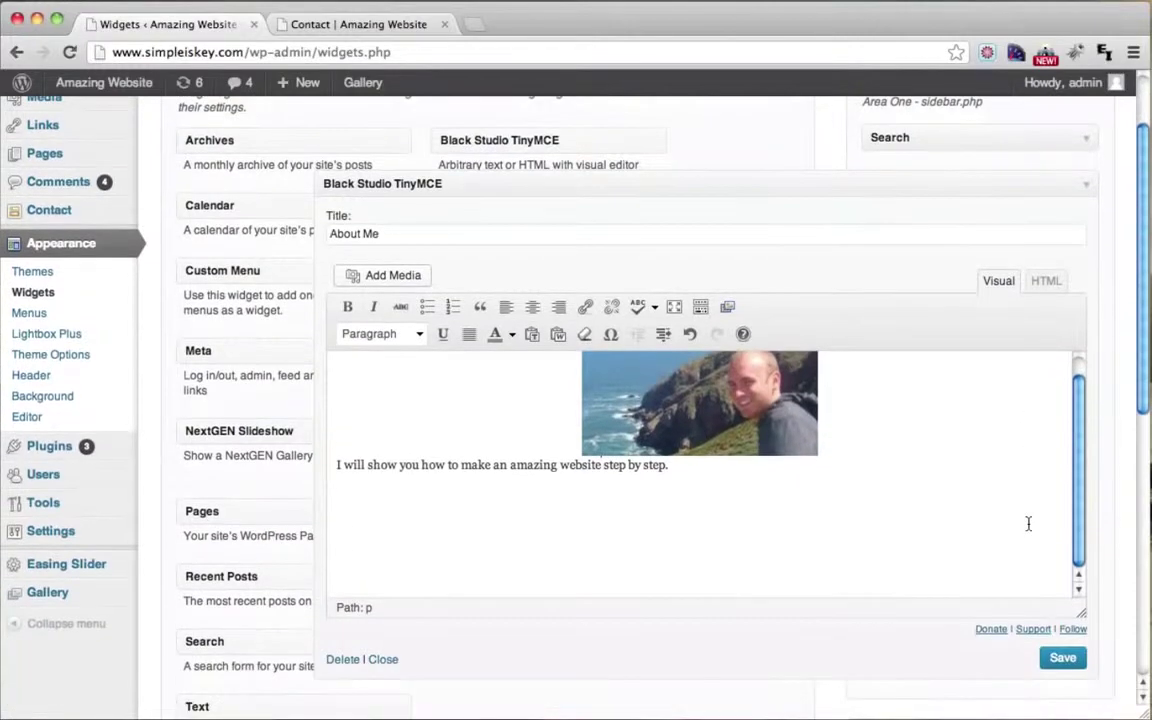
click(1062, 660)
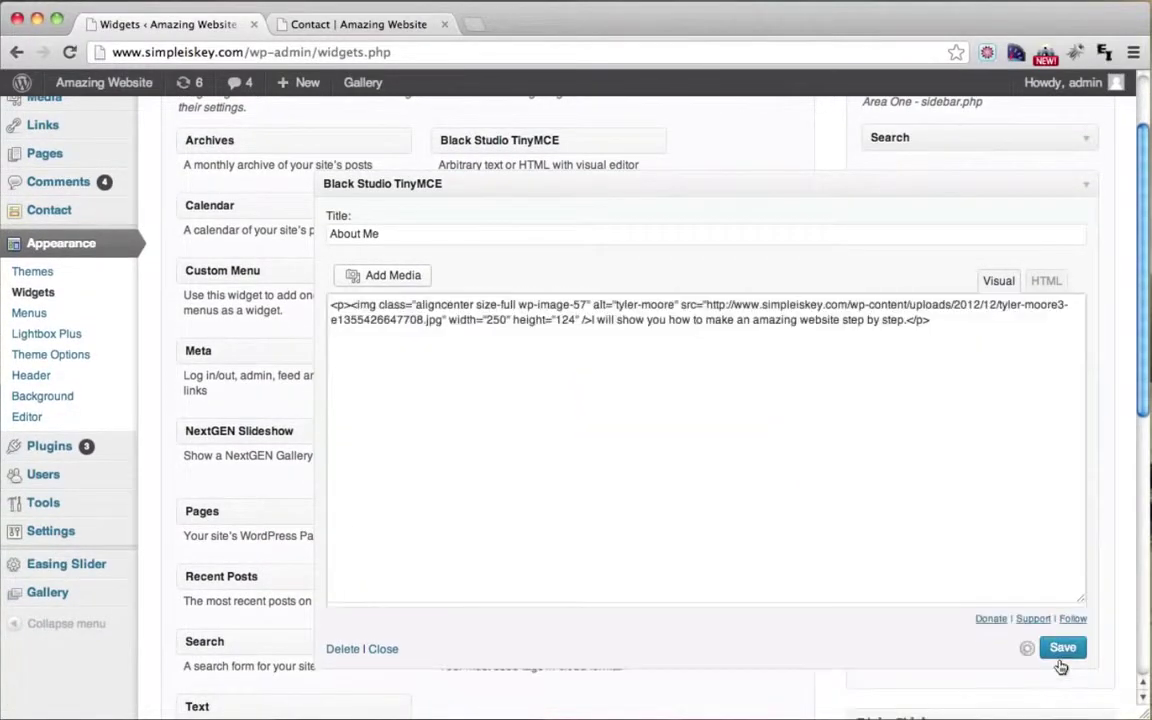
click(1088, 188)
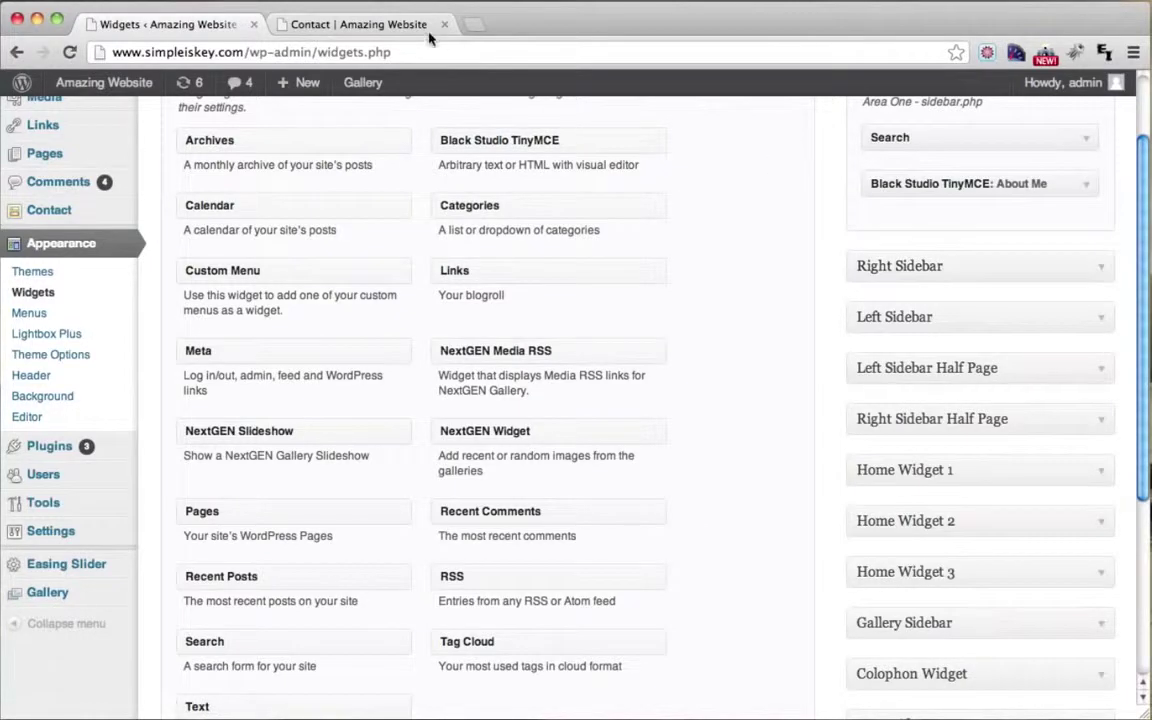
Step: Reload the live Contact page and examine the About Me photo and text in its sidebar
click(371, 27)
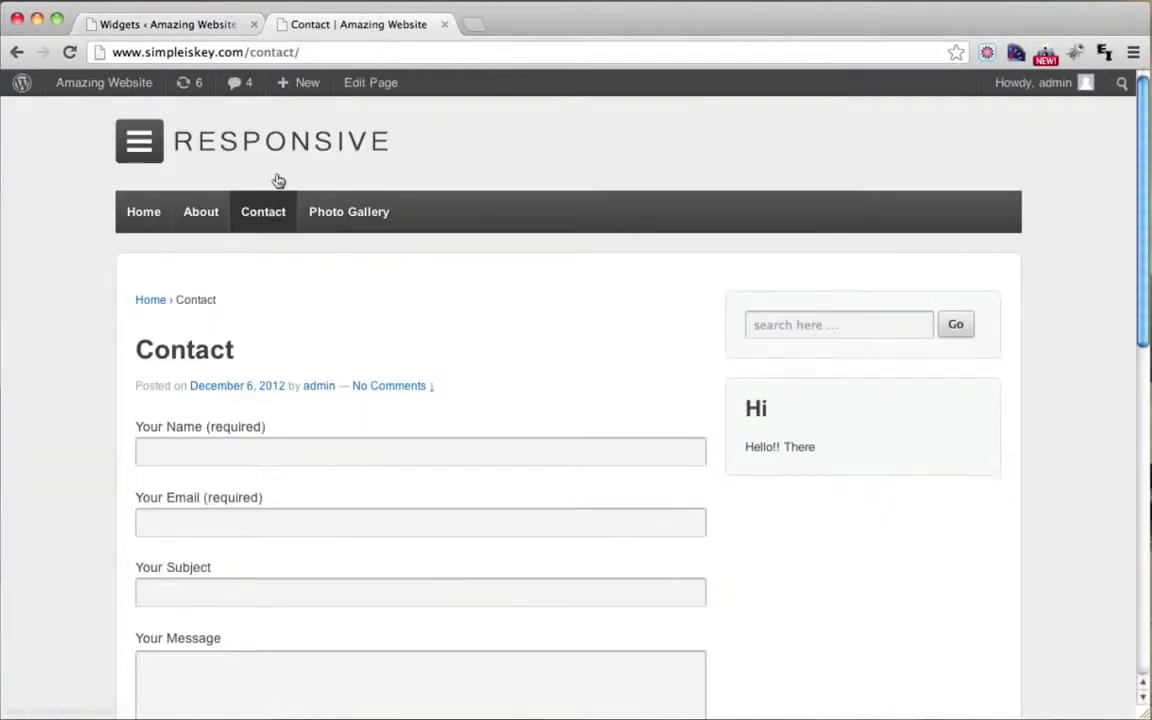
click(70, 54)
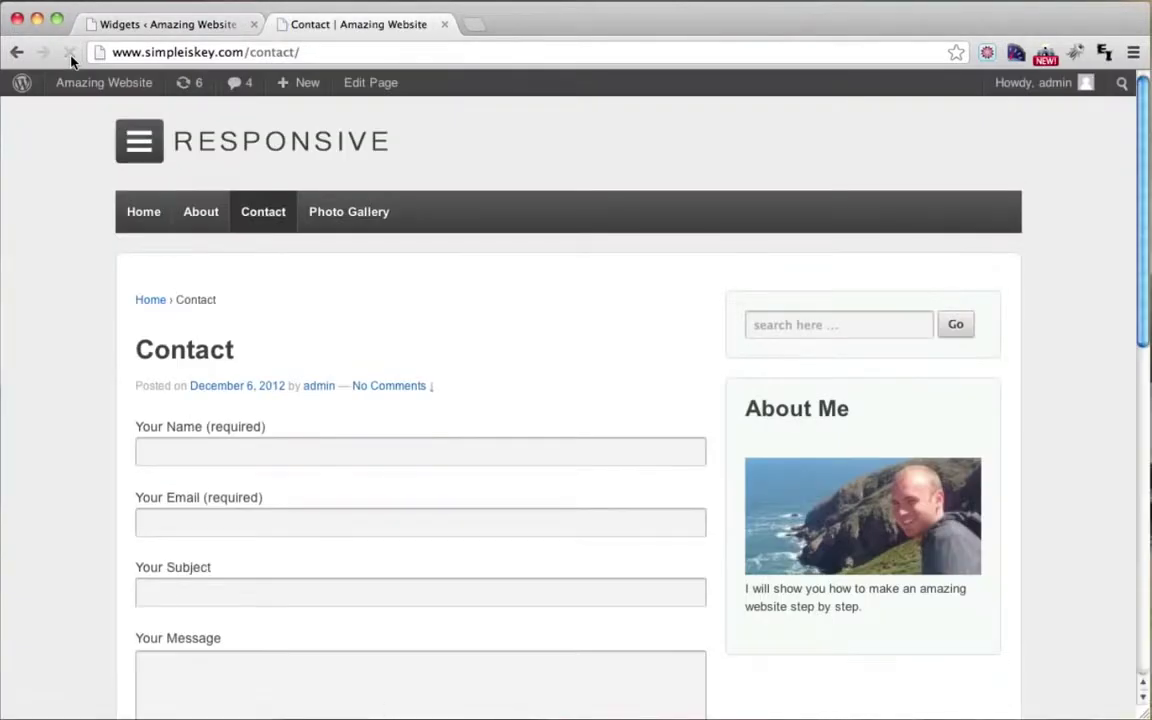
scroll(1074, 479, down, 2)
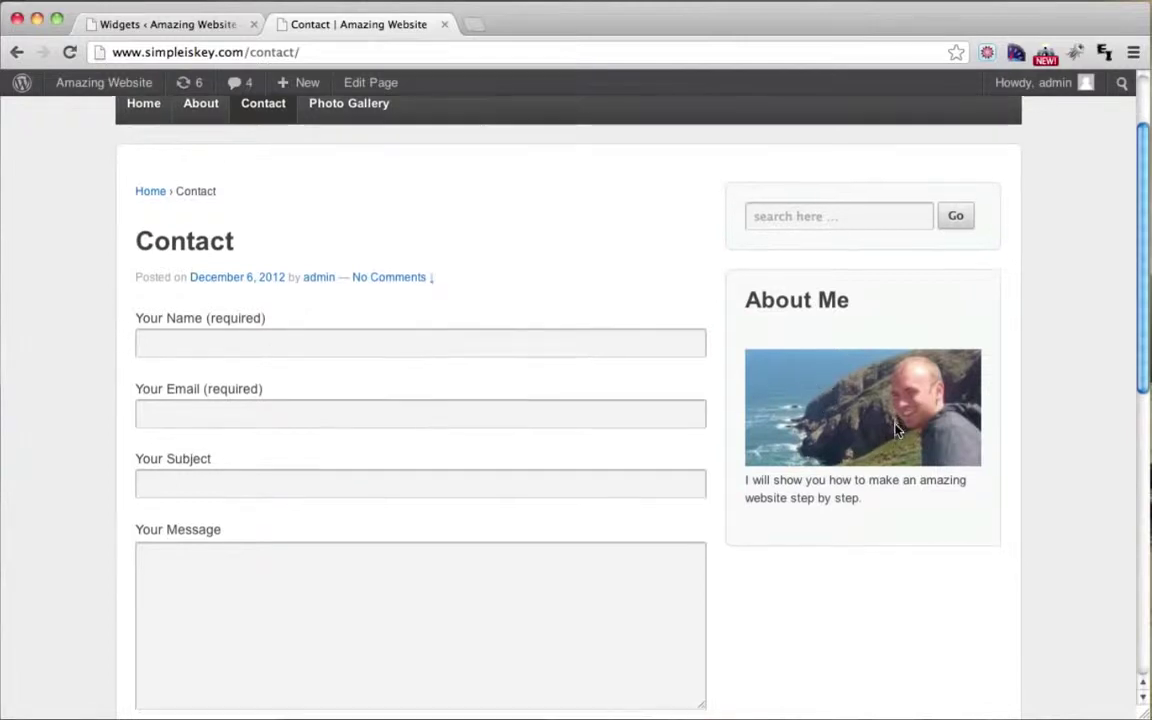
scroll(773, 460, down, 1)
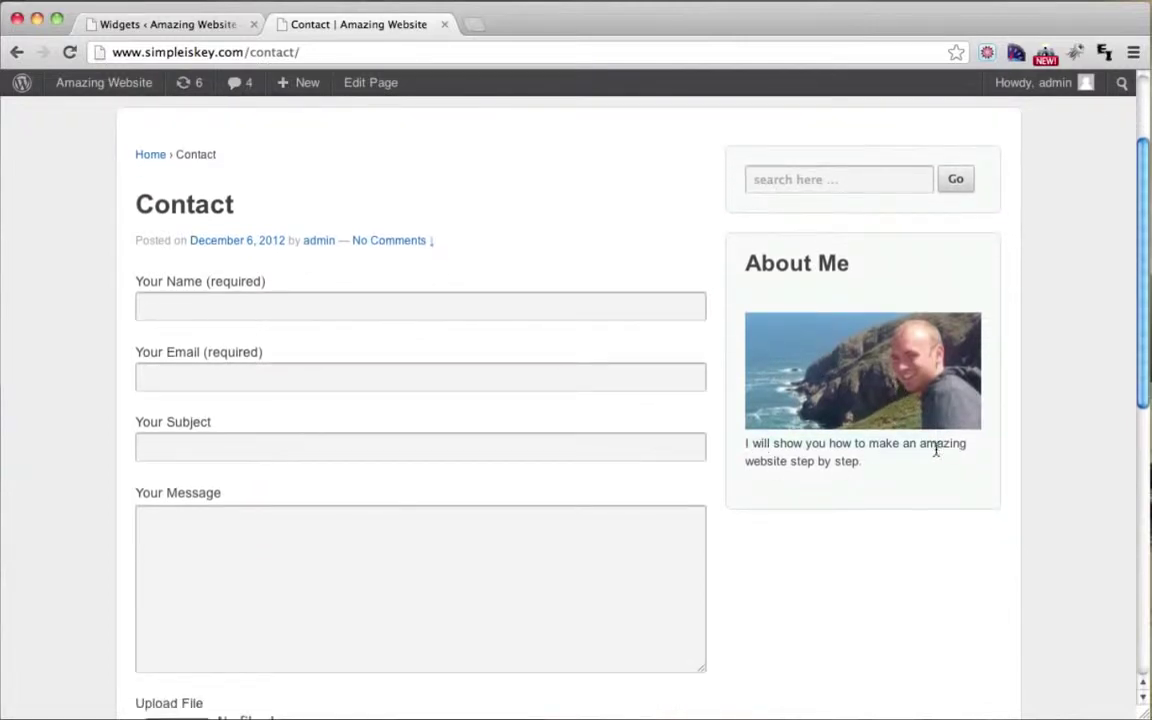
drag(936, 450, 908, 471)
click(909, 471)
drag(936, 448, 825, 470)
click(825, 470)
click(193, 26)
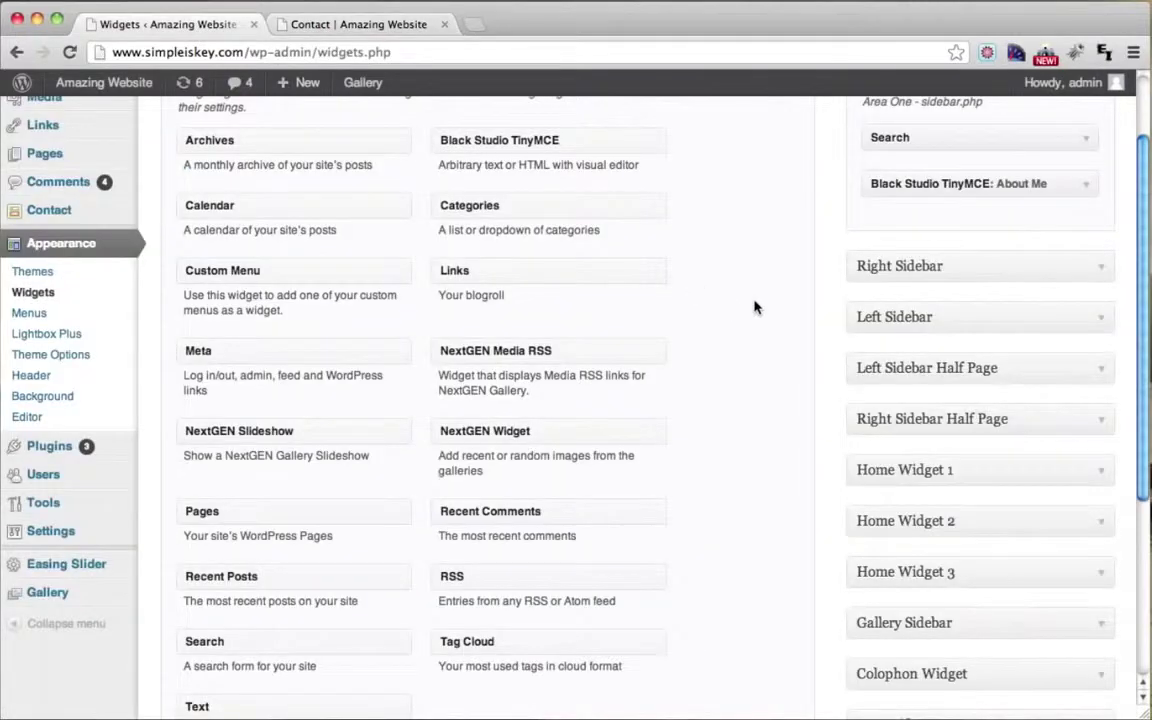
scroll(755, 307, up, 3)
click(1084, 286)
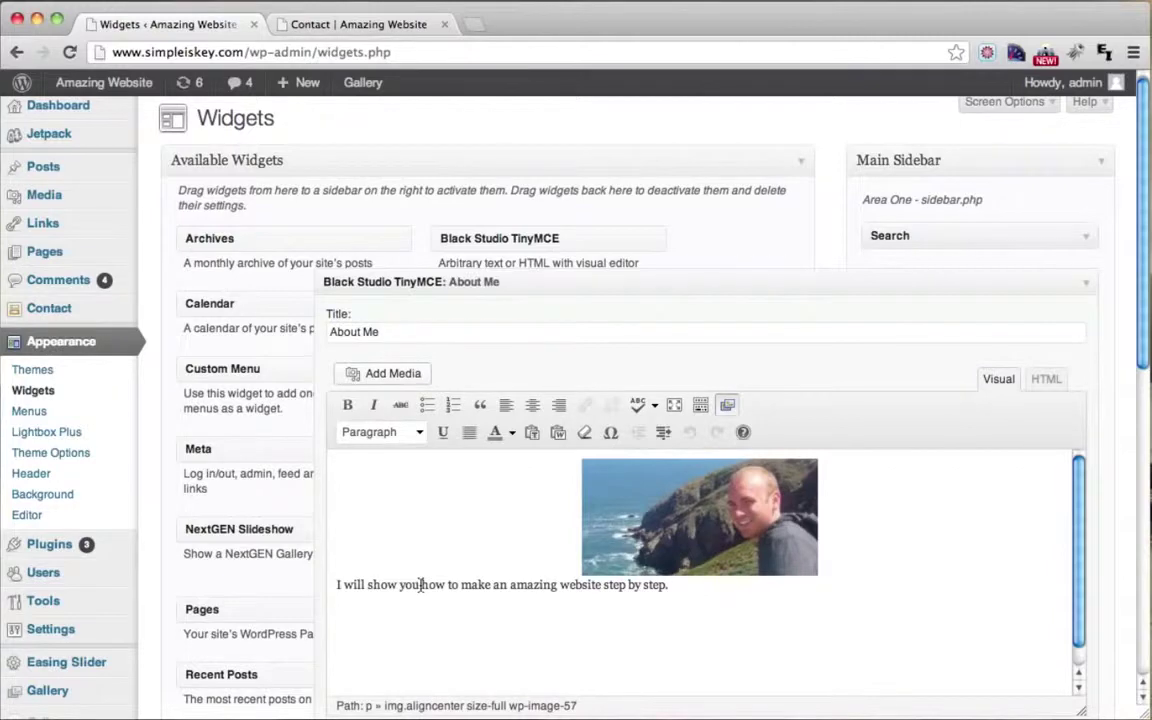
drag(420, 586, 599, 591)
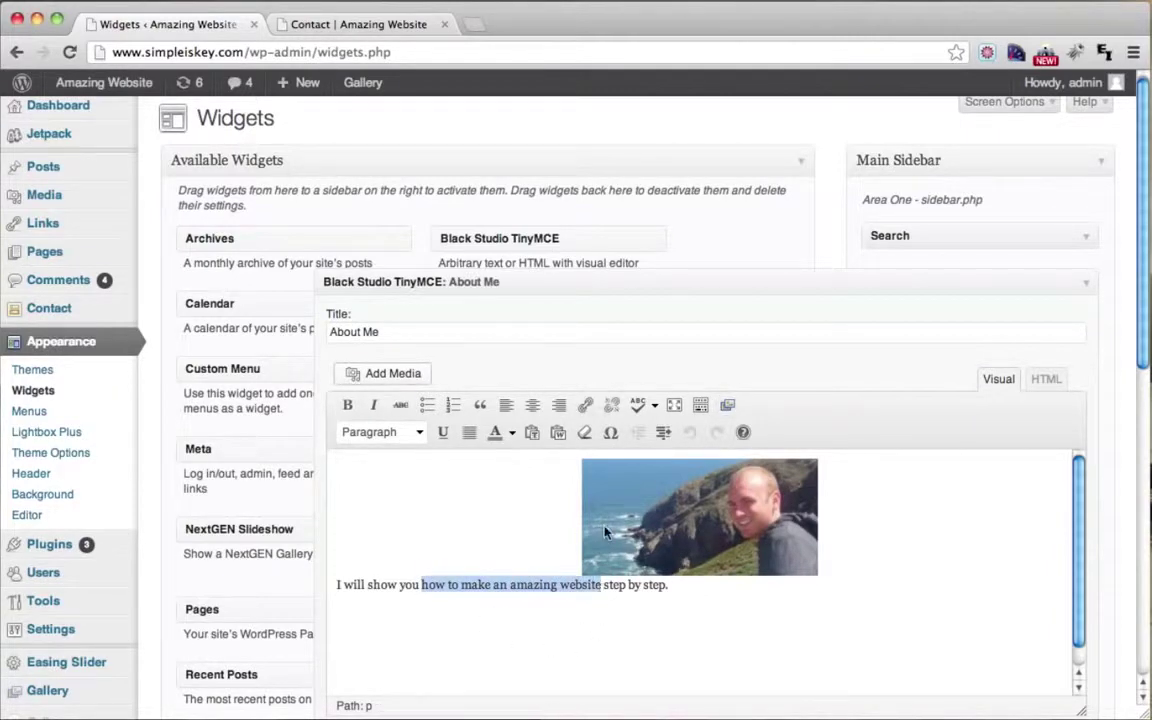
click(585, 404)
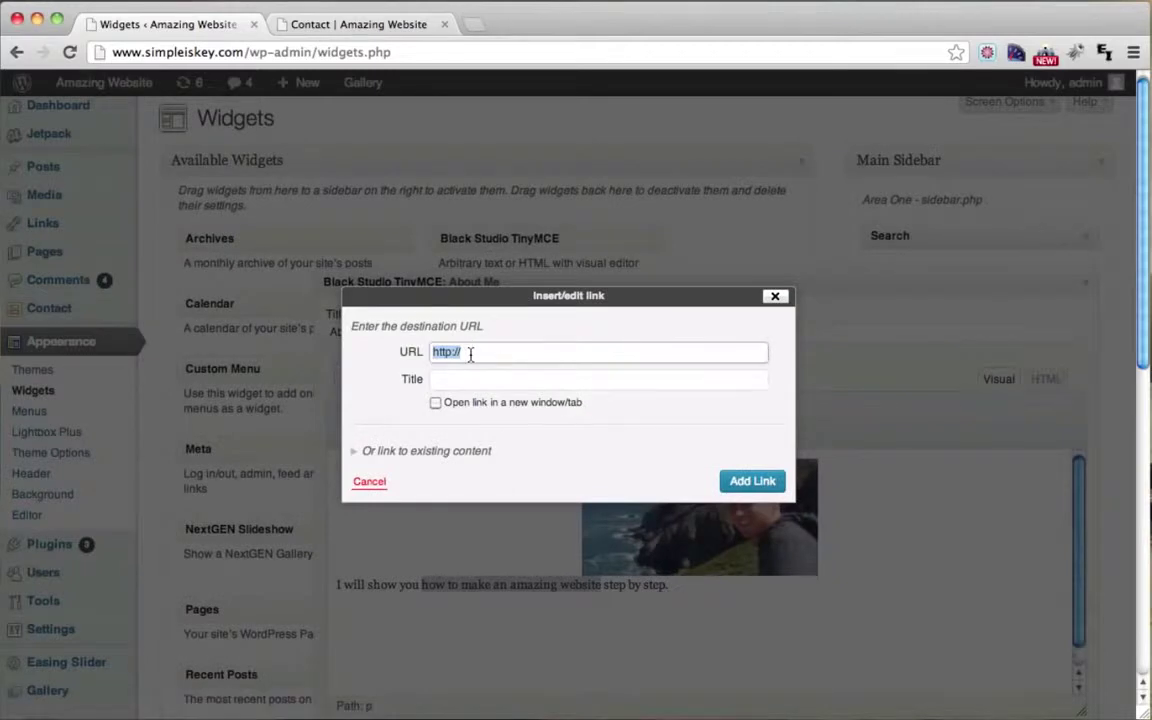
click(470, 353)
text(www.conu)
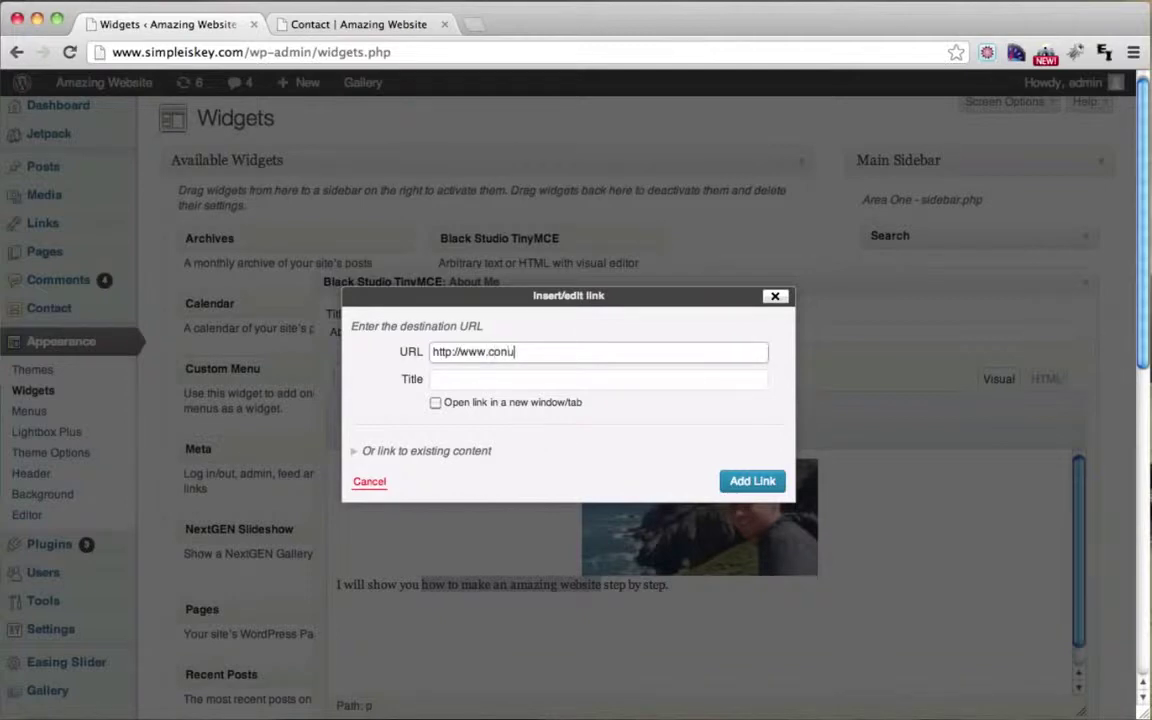
text(tant.org)
click(754, 485)
Step: Save the About Me widget with its linked text and collapse it in the Main Sidebar
scroll(782, 600, down, 3)
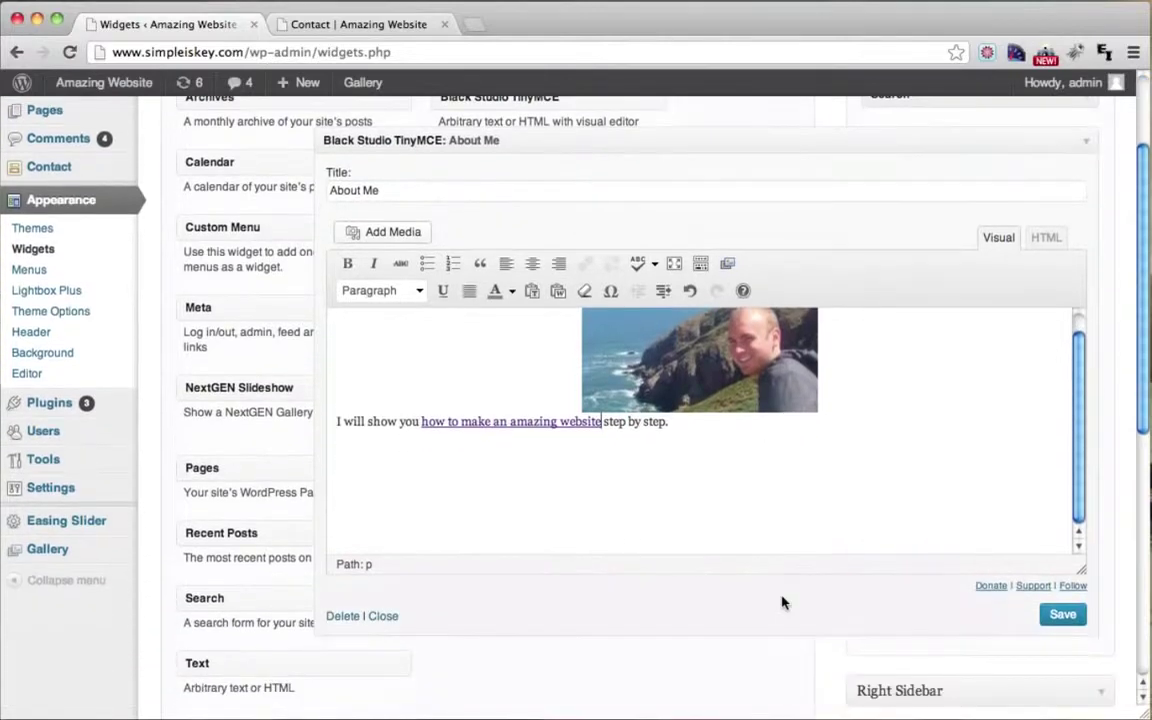
click(1052, 606)
scroll(1040, 455, up, 2)
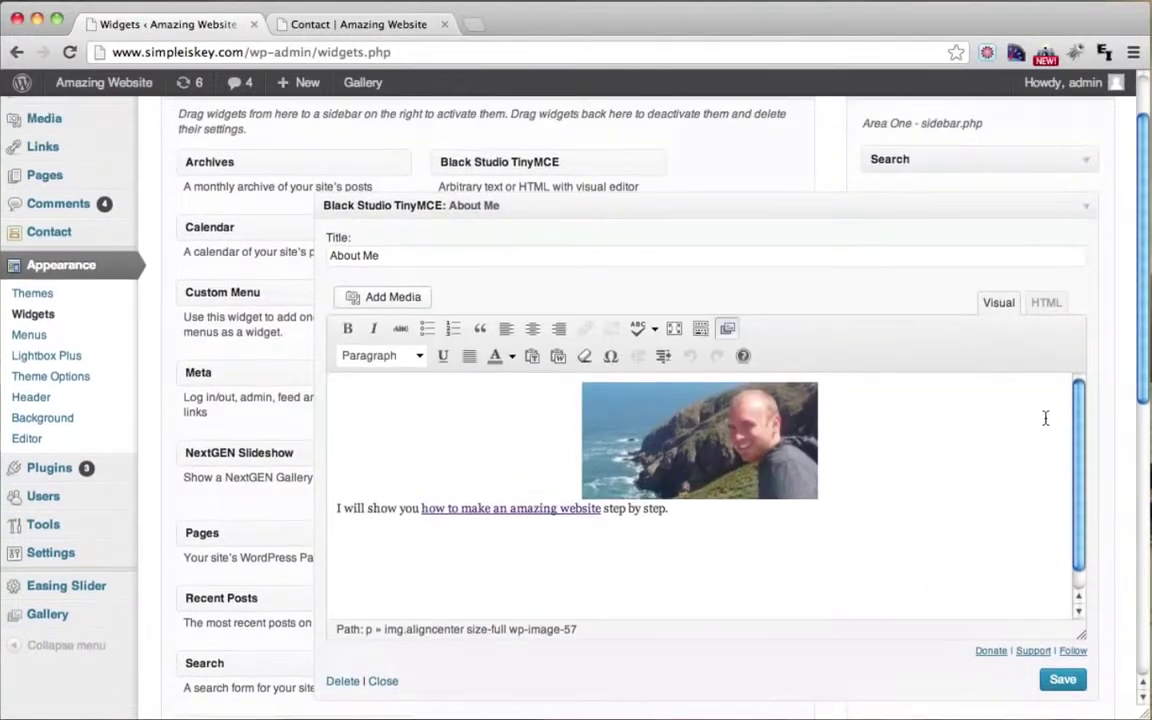
click(1083, 207)
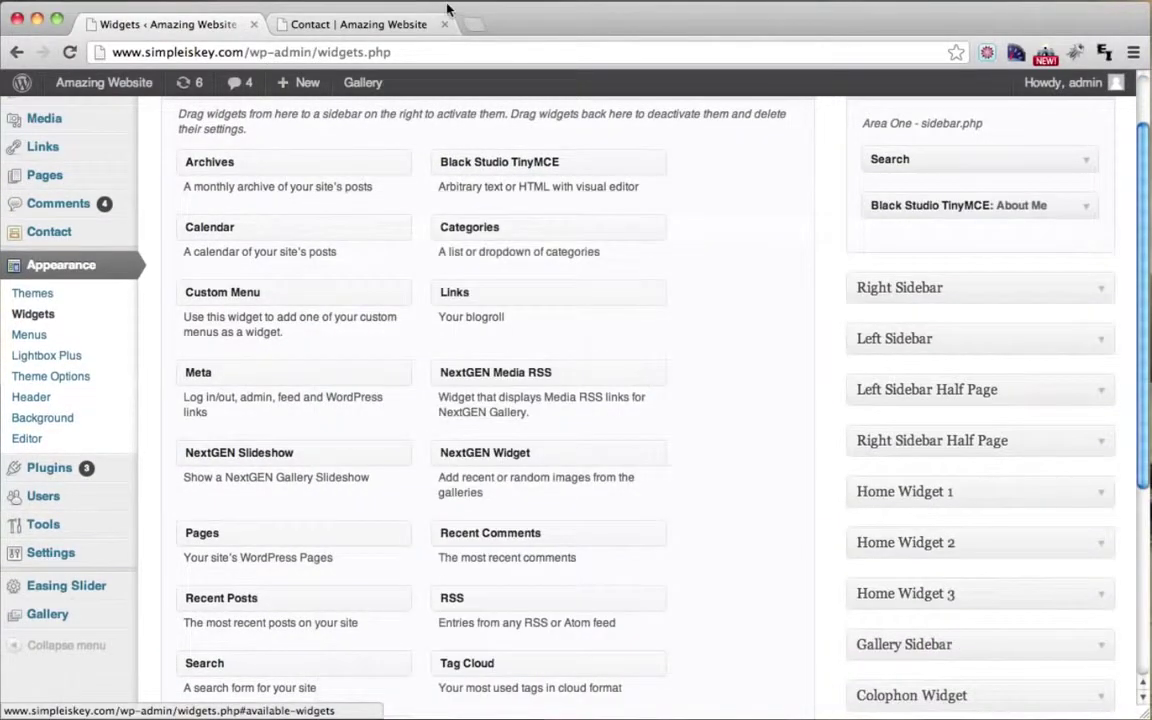
Step: Reload the live Contact page and check the link in the About Me text
click(303, 25)
click(70, 52)
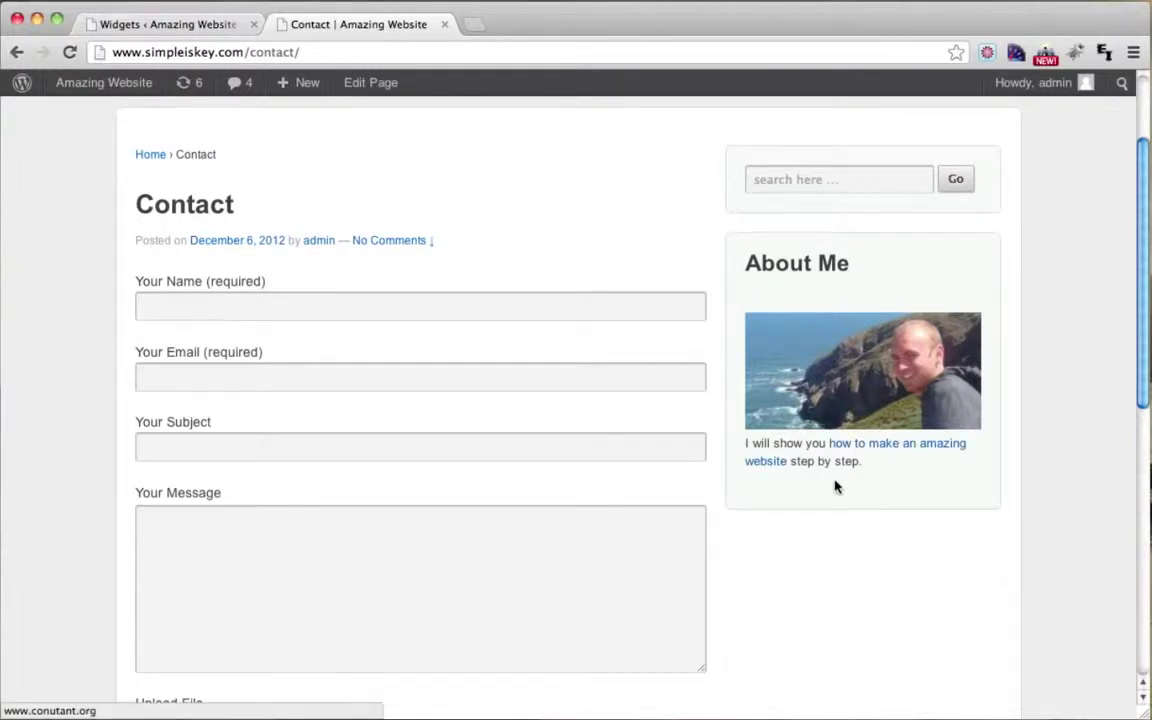
scroll(760, 520, up, 3)
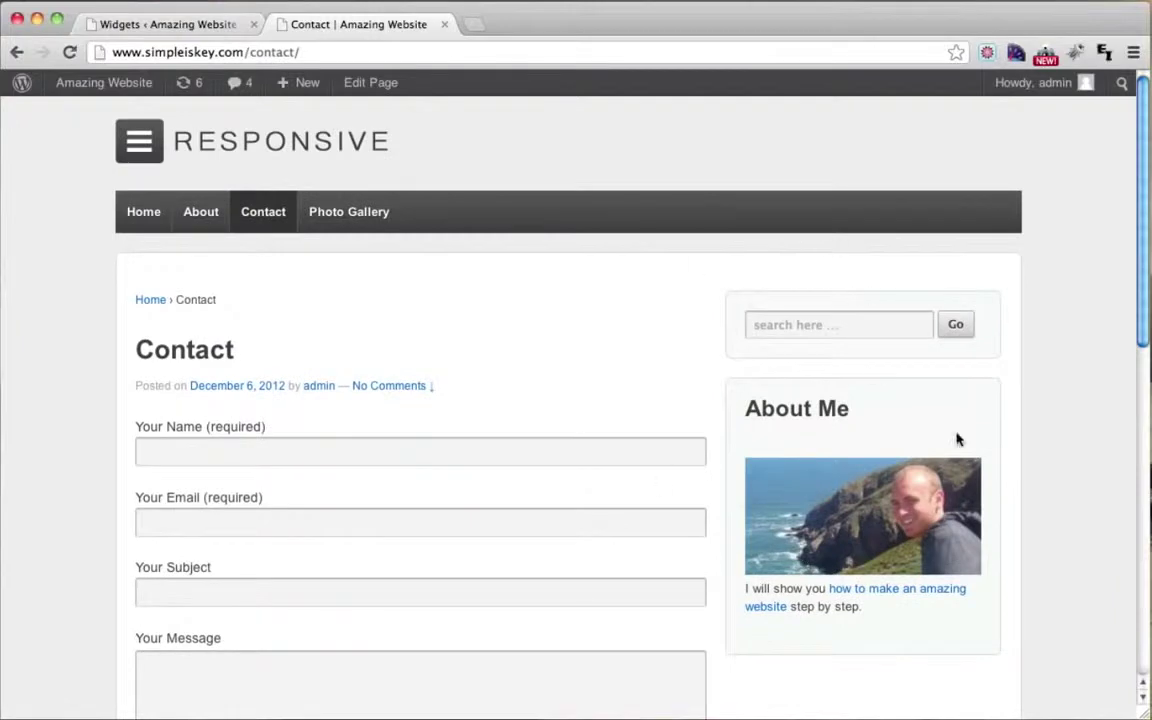
scroll(681, 463, down, 2)
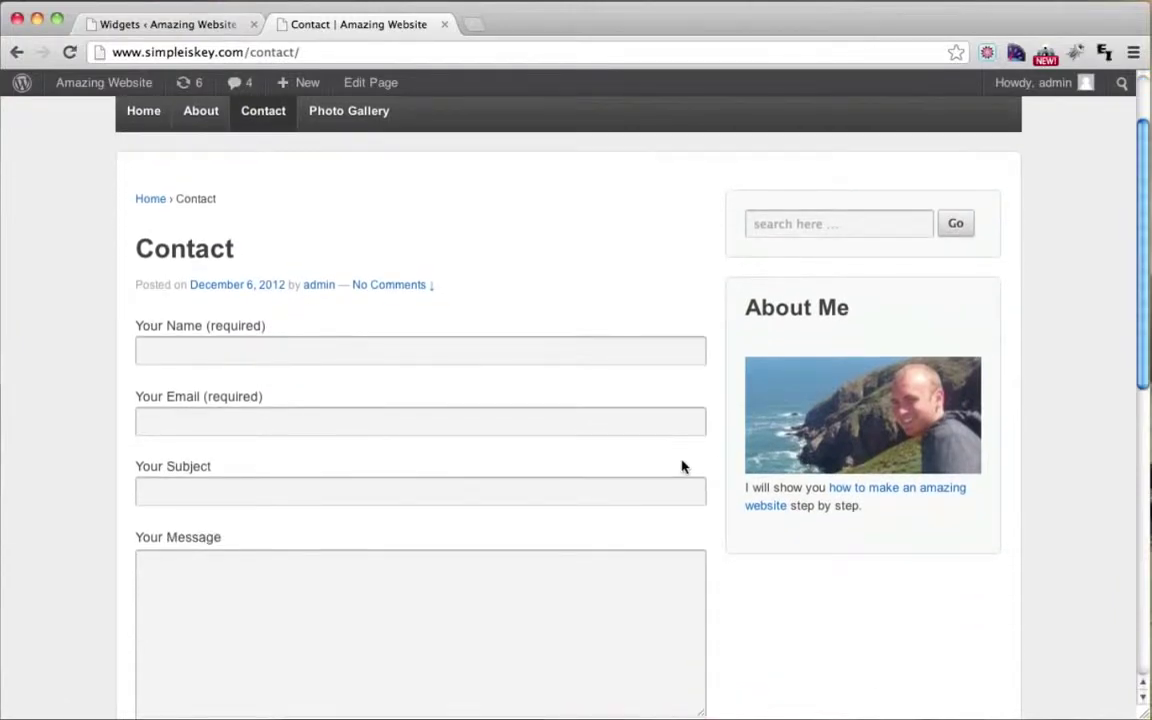
scroll(341, 238, up, 2)
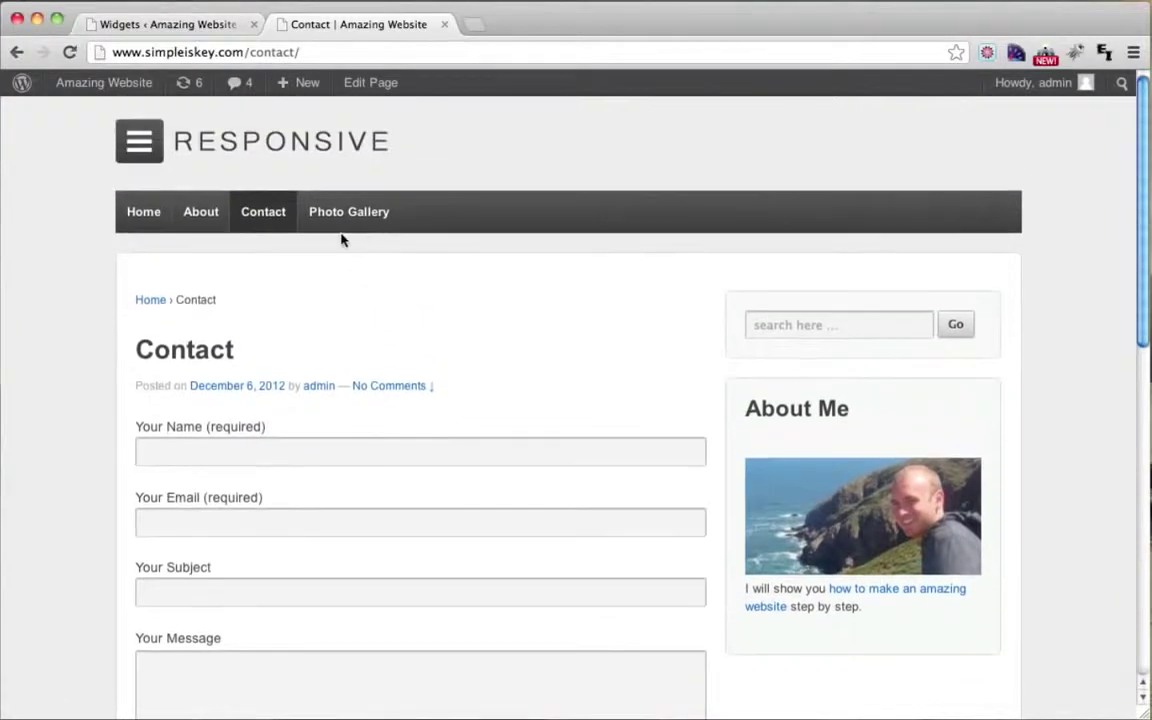
Step: Open the live About page and check its sidebar's search box and About Me widget
click(210, 223)
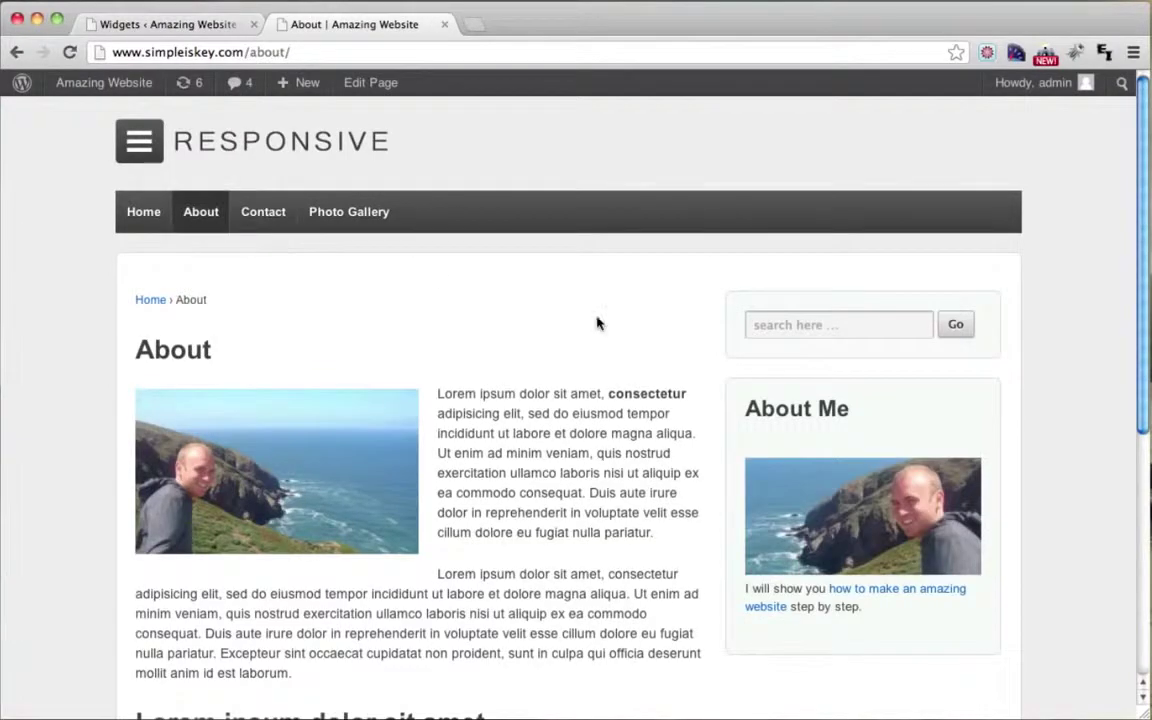
scroll(597, 323, down, 1)
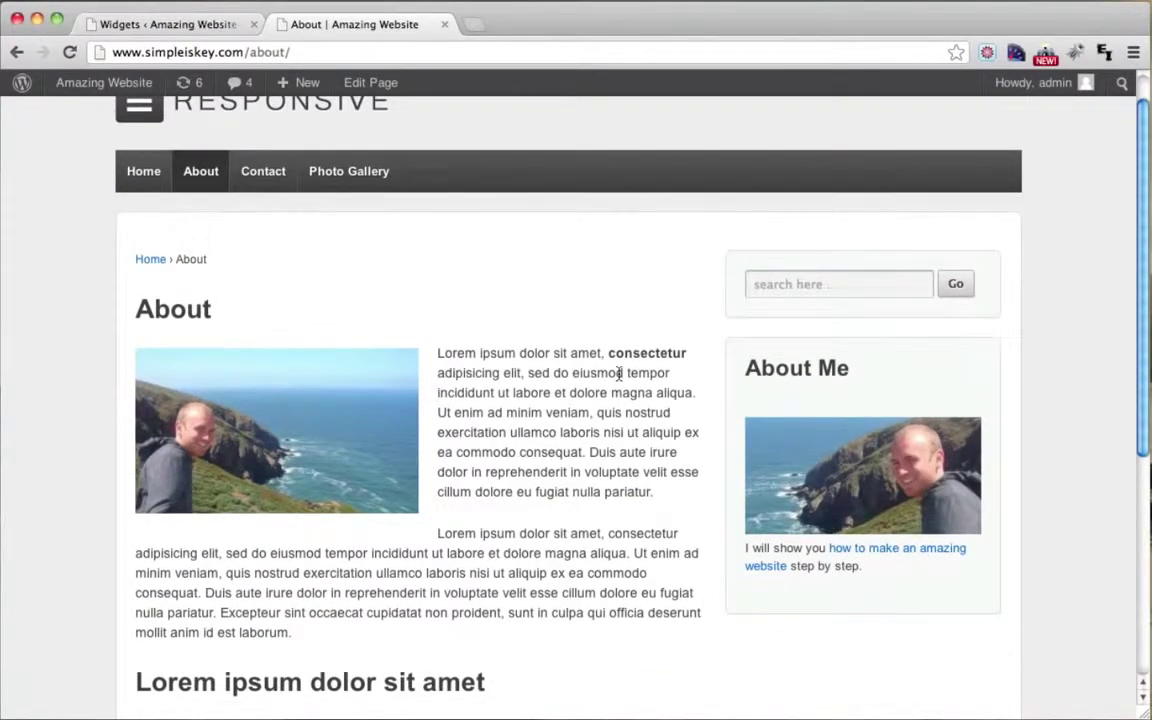
scroll(619, 375, up, 1)
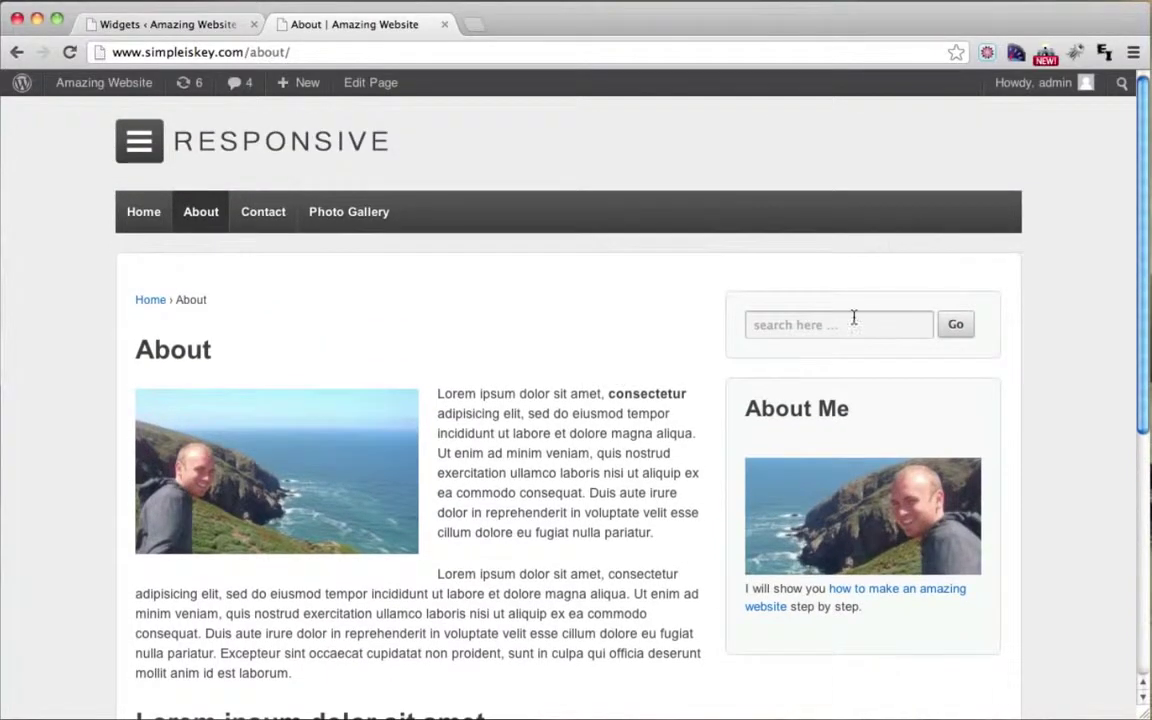
click(795, 322)
scroll(795, 332, down, 1)
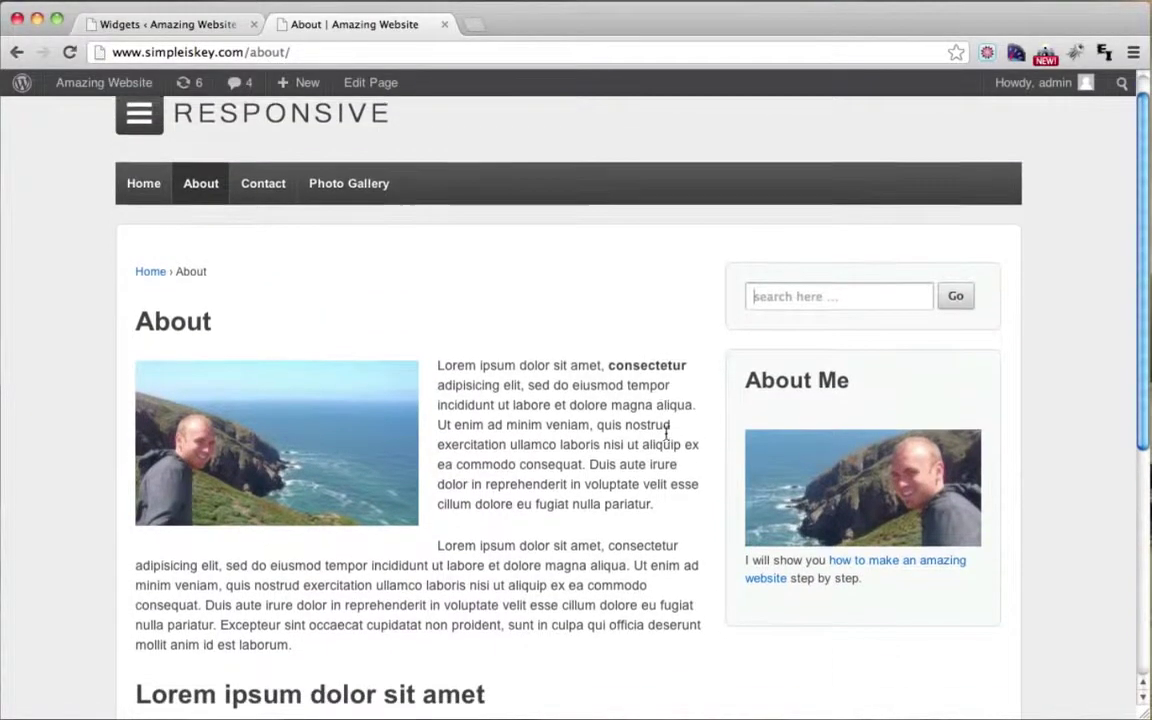
Step: Add a Pages widget to the Main Sidebar on the Widgets admin page, directly below the About Me widget
click(203, 26)
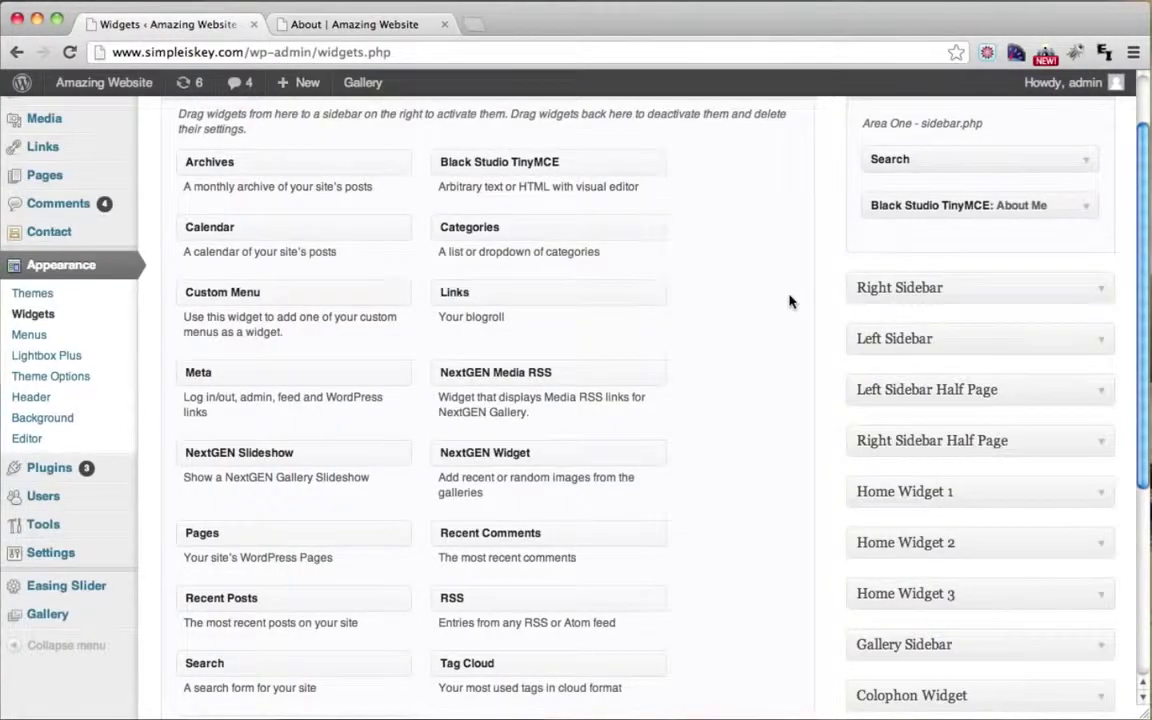
scroll(790, 301, up, 2)
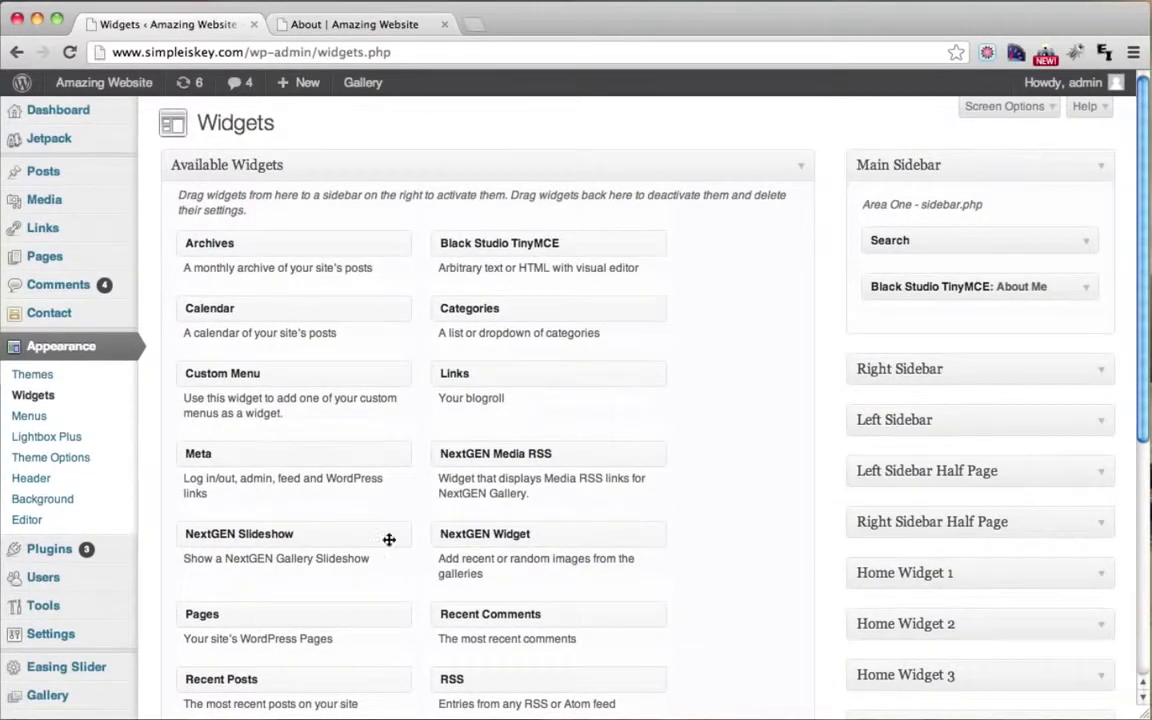
scroll(615, 332, down, 2)
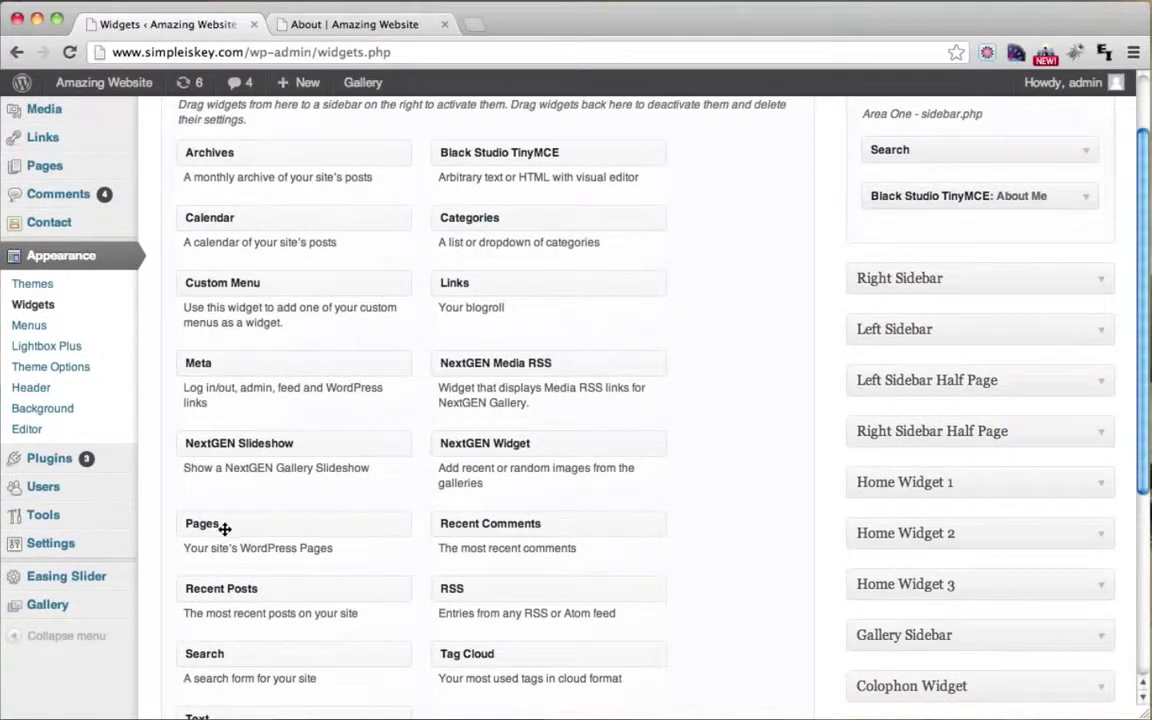
scroll(213, 527, up, 1)
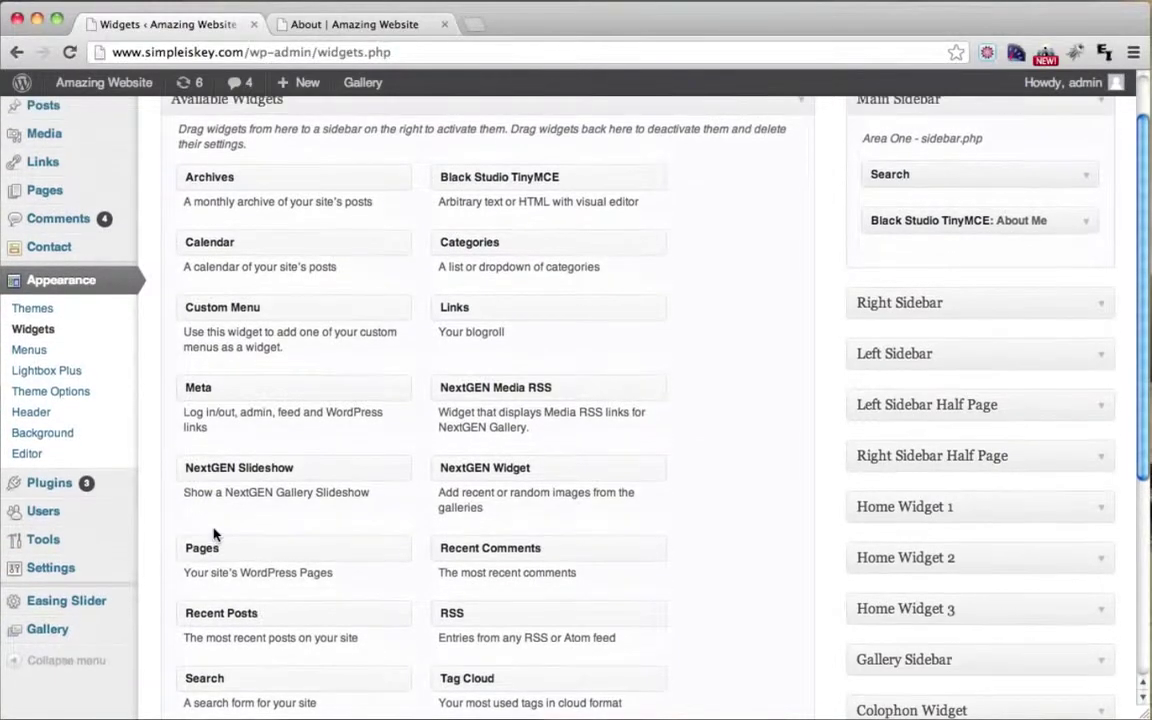
drag(241, 549, 932, 260)
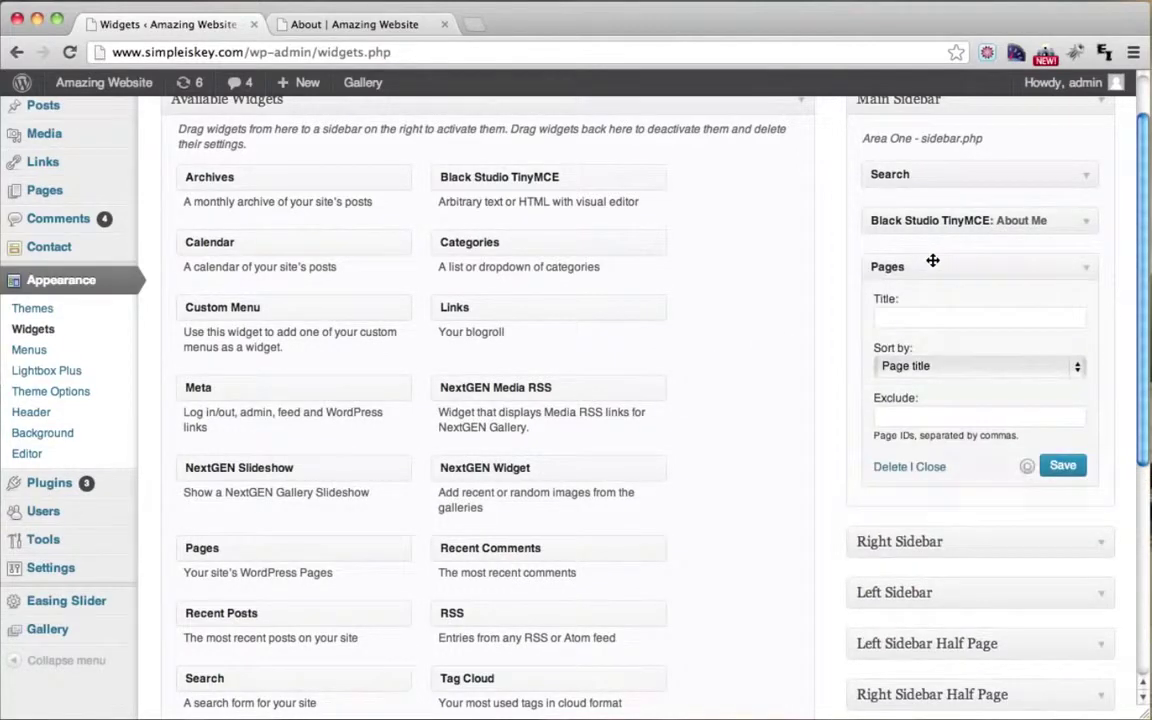
Step: Title the new Pages widget "Pages", save it, and collapse it in the Main Sidebar
click(923, 314)
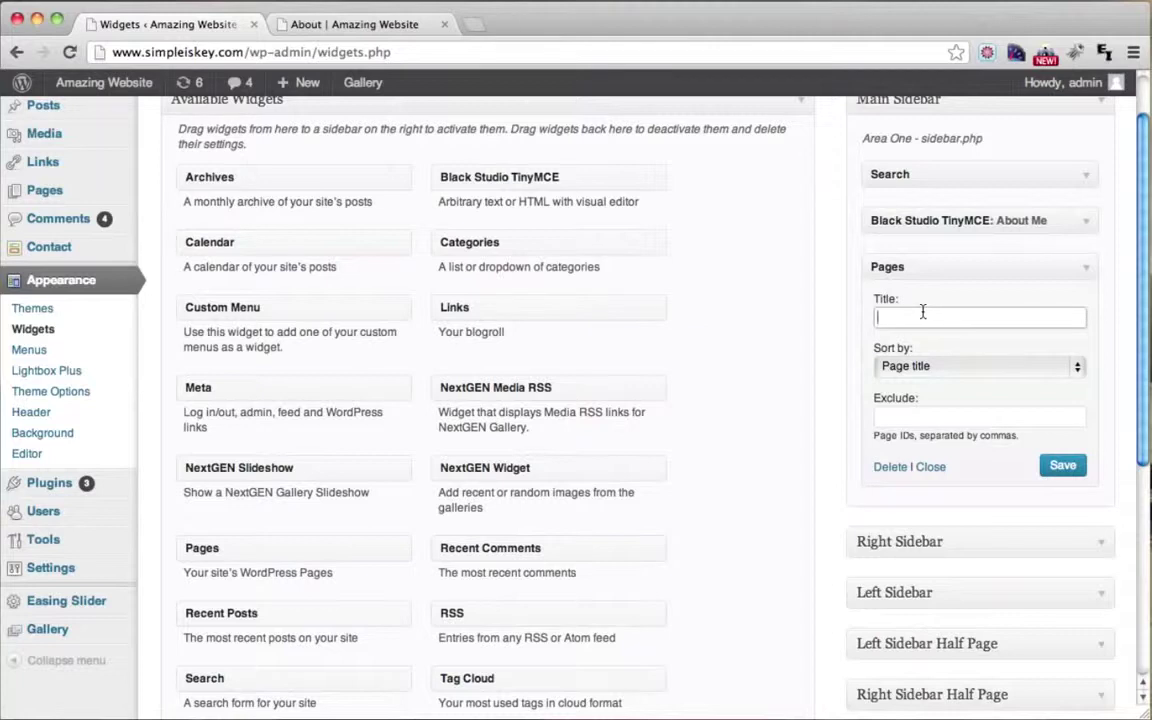
text(Pages)
click(1076, 468)
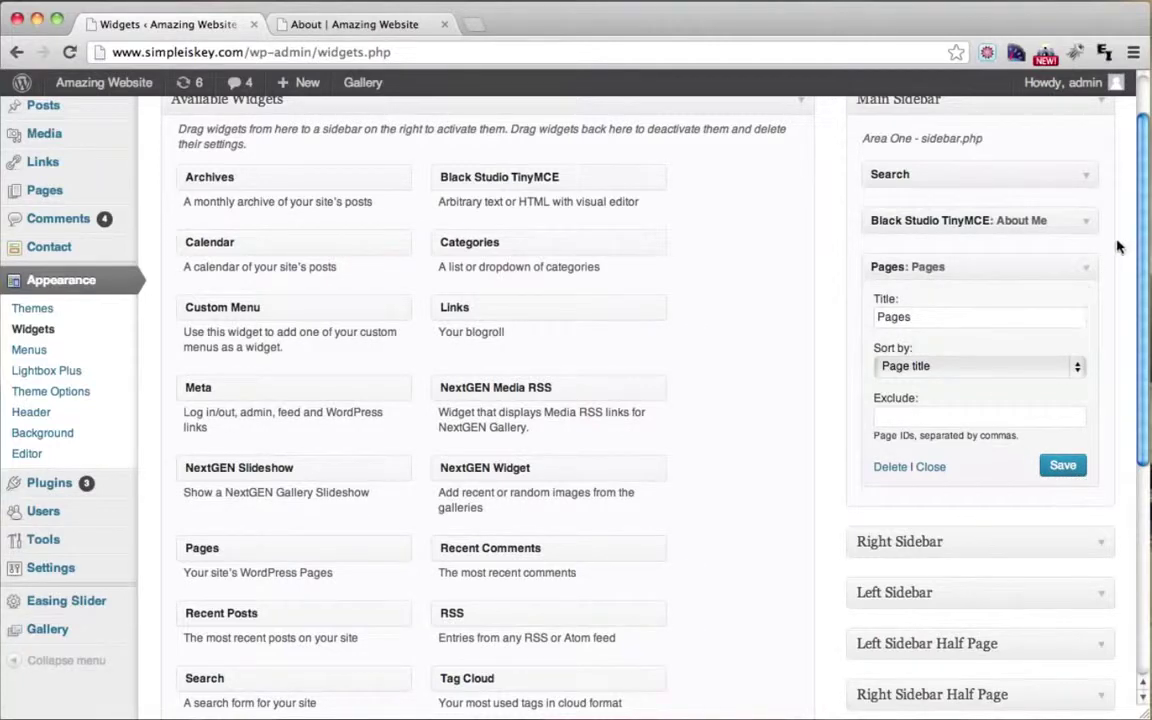
click(1085, 269)
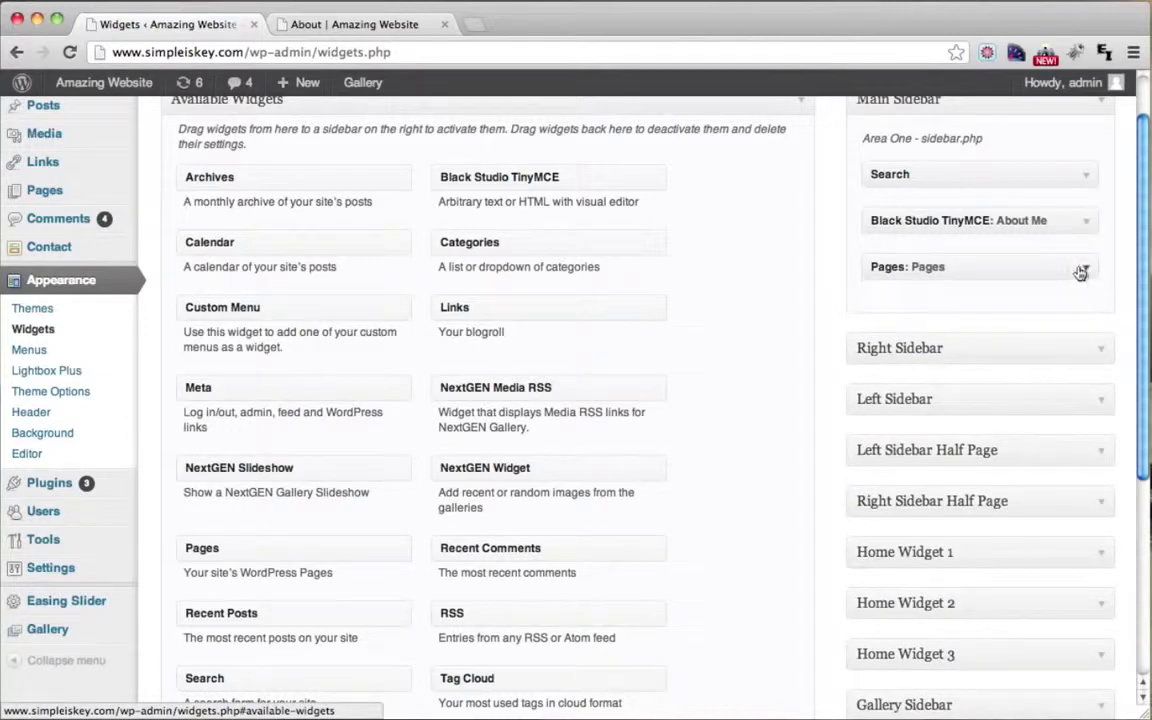
Step: Reload the live About page and check the links listed in the sidebar's Pages widget
click(345, 25)
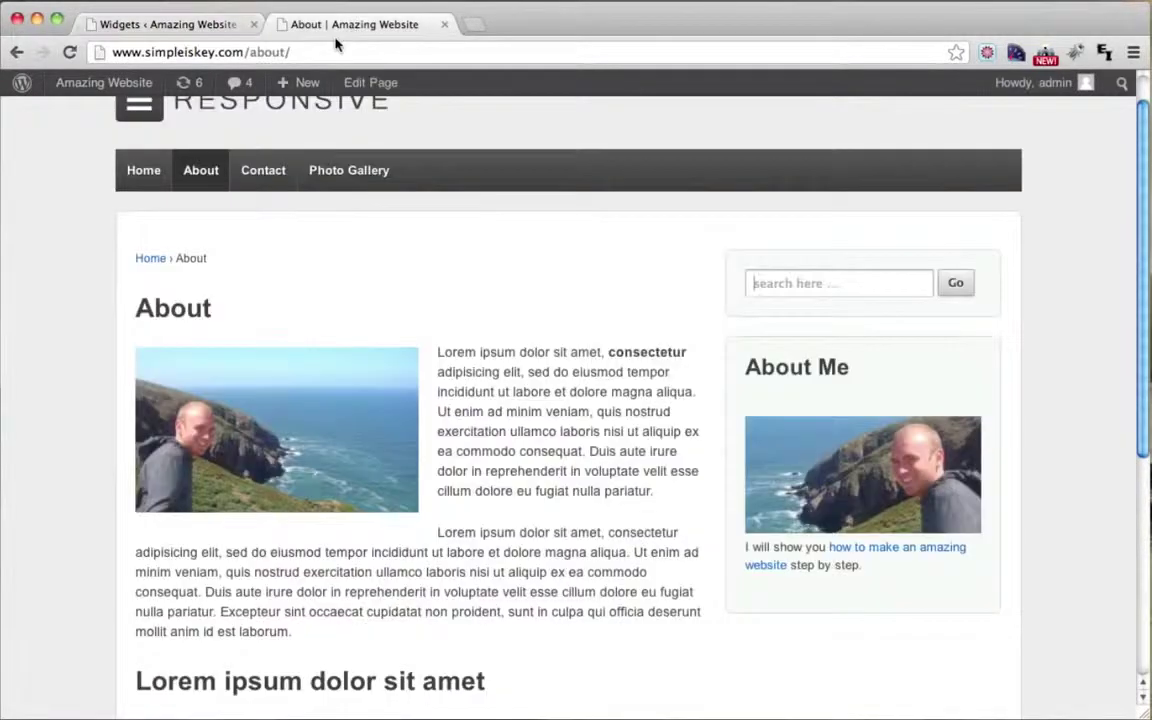
click(69, 52)
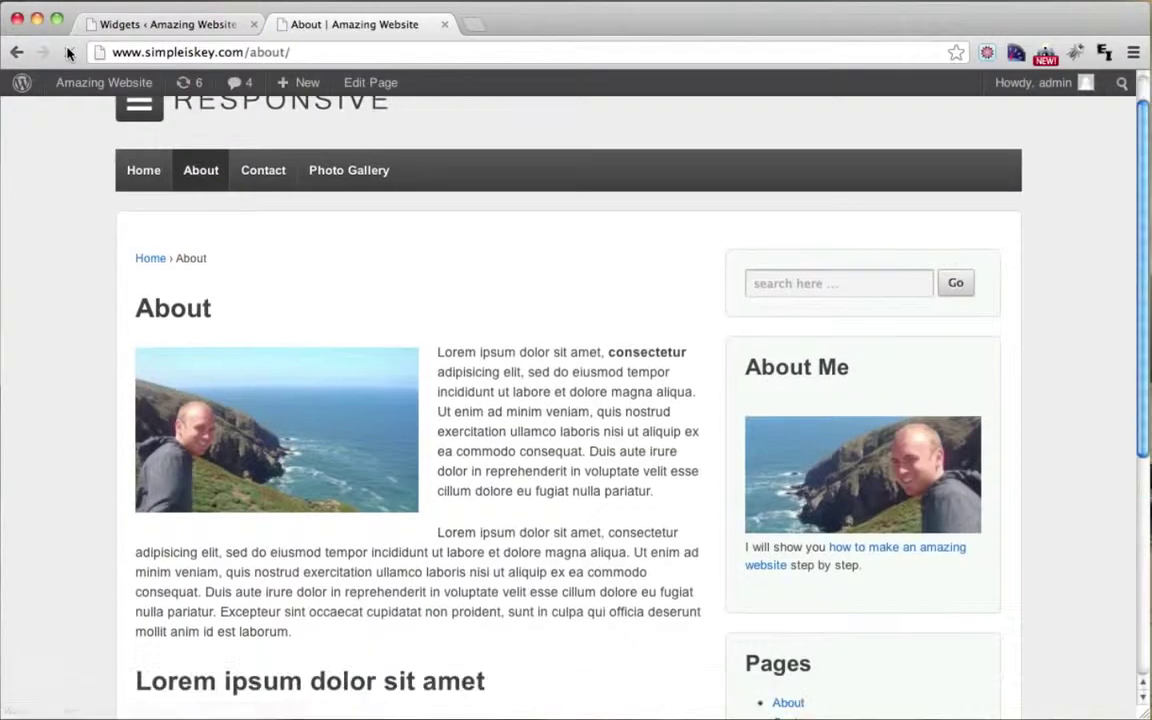
scroll(443, 281, down, 3)
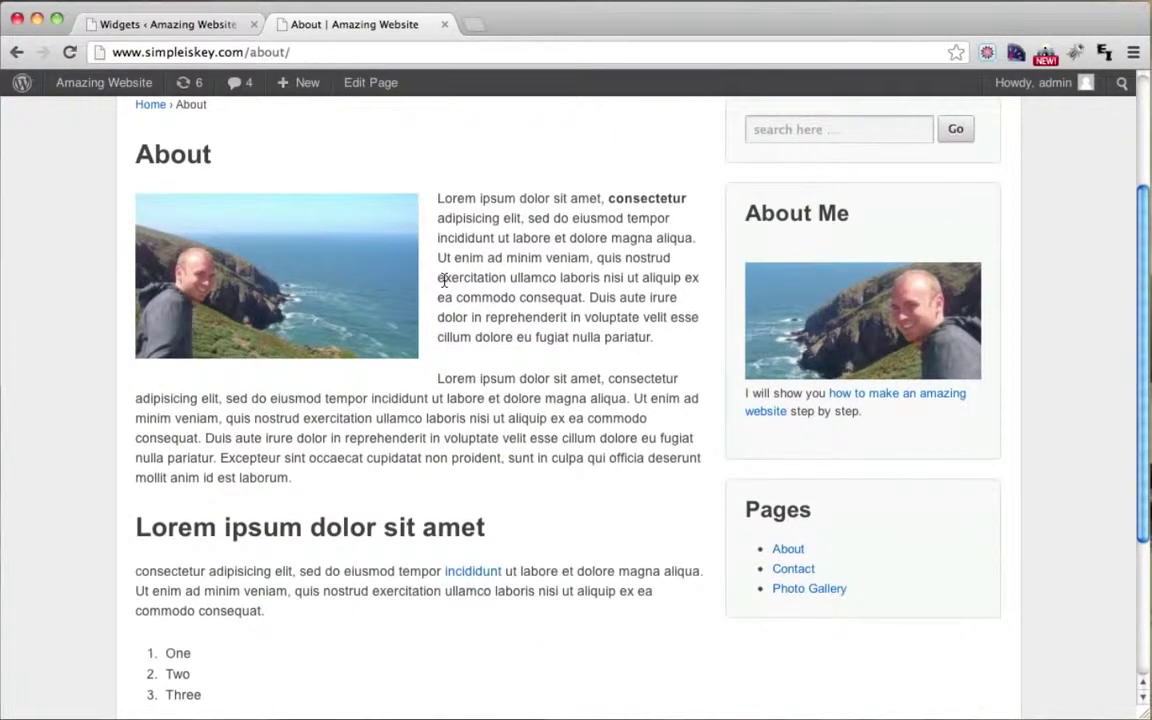
scroll(443, 281, down, 2)
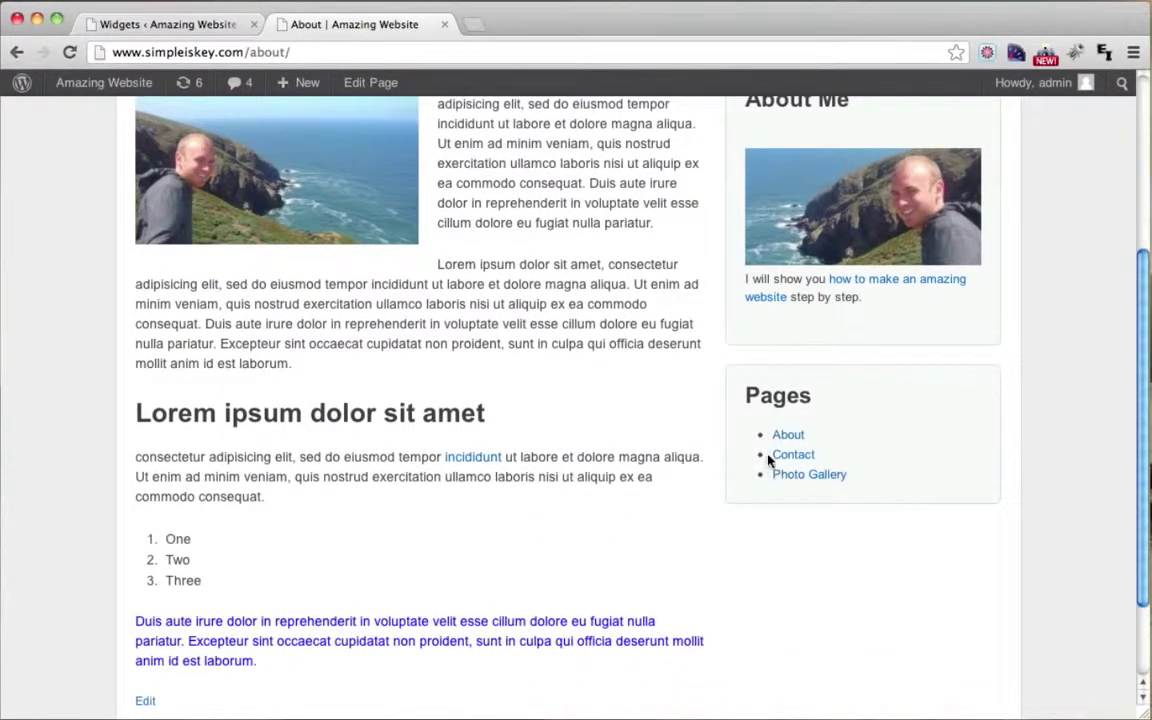
Step: Review the full About page layout, comparing its main content with the search, About Me and Pages sidebar widgets
scroll(766, 442, up, 6)
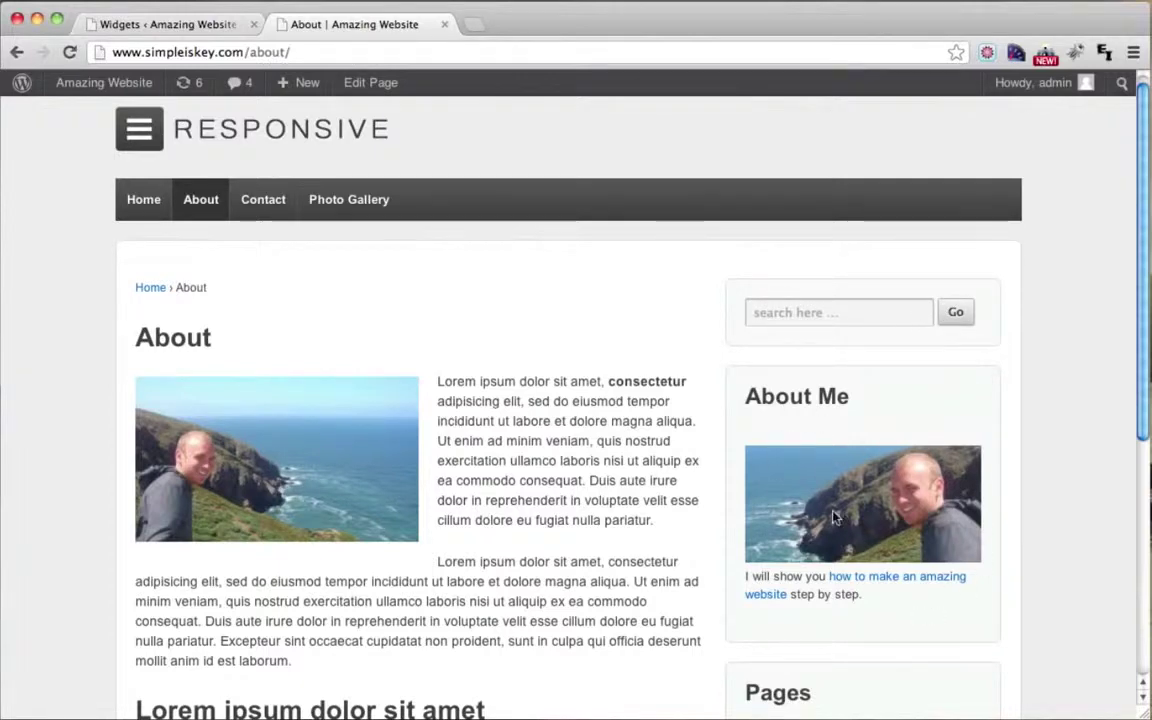
scroll(944, 417, down, 3)
scroll(944, 417, up, 4)
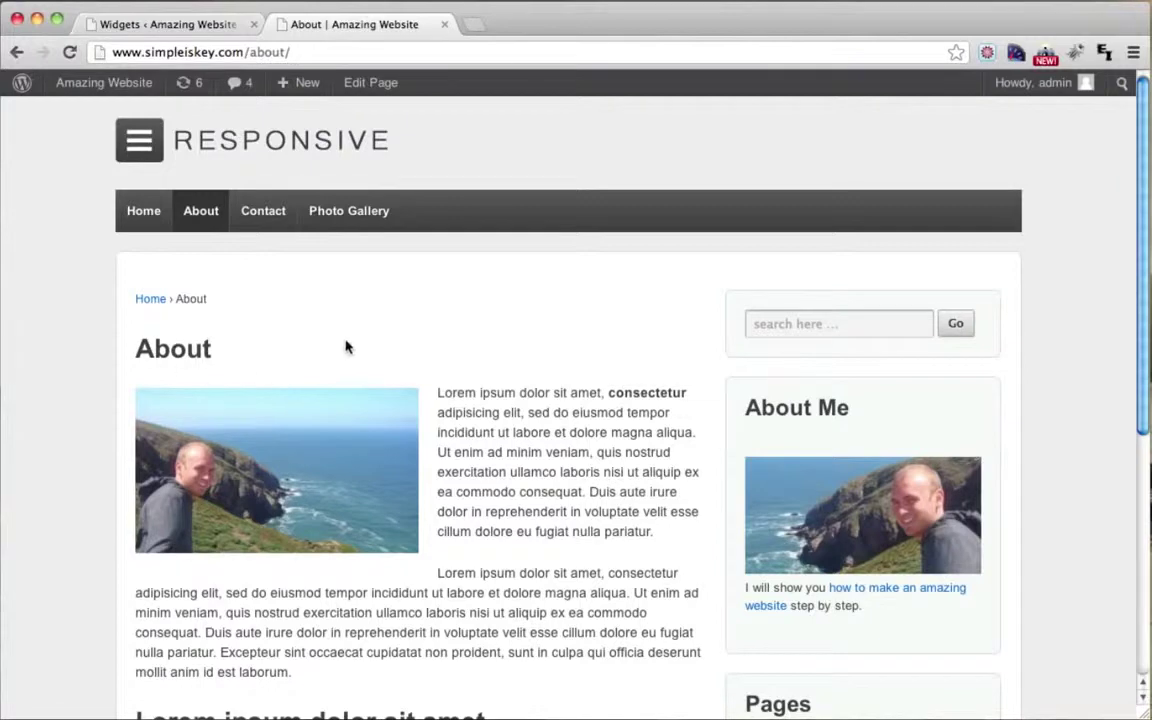
scroll(553, 310, down, 2)
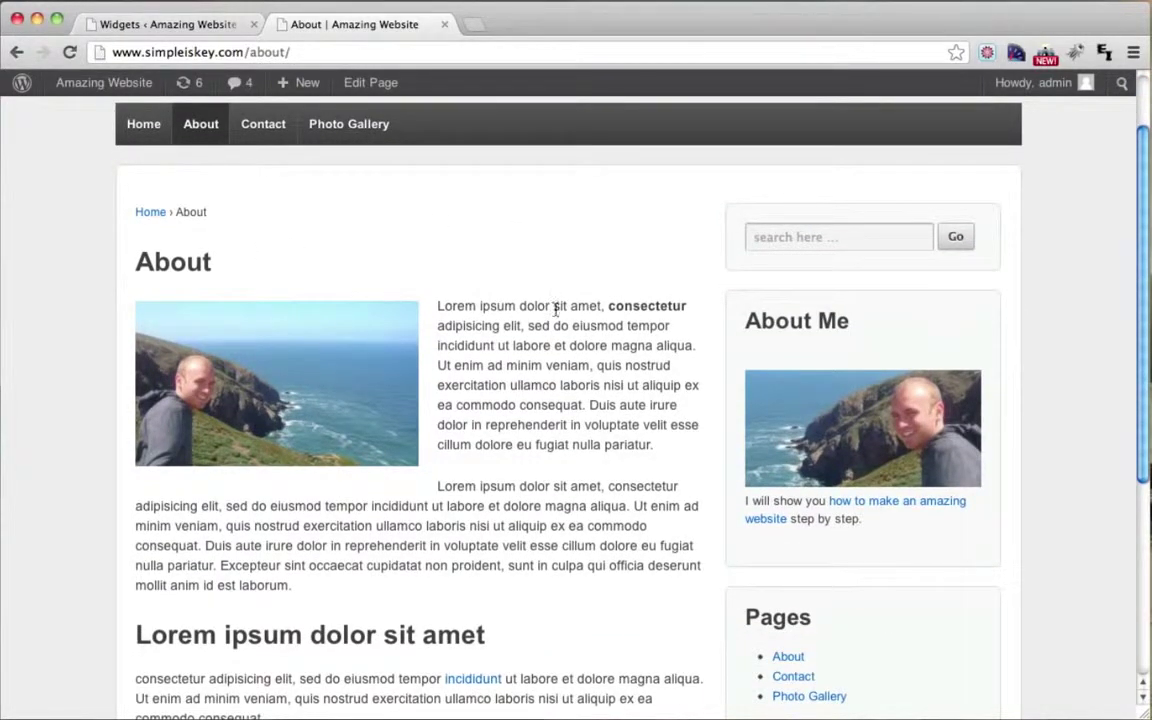
scroll(555, 310, down, 4)
scroll(620, 470, up, 2)
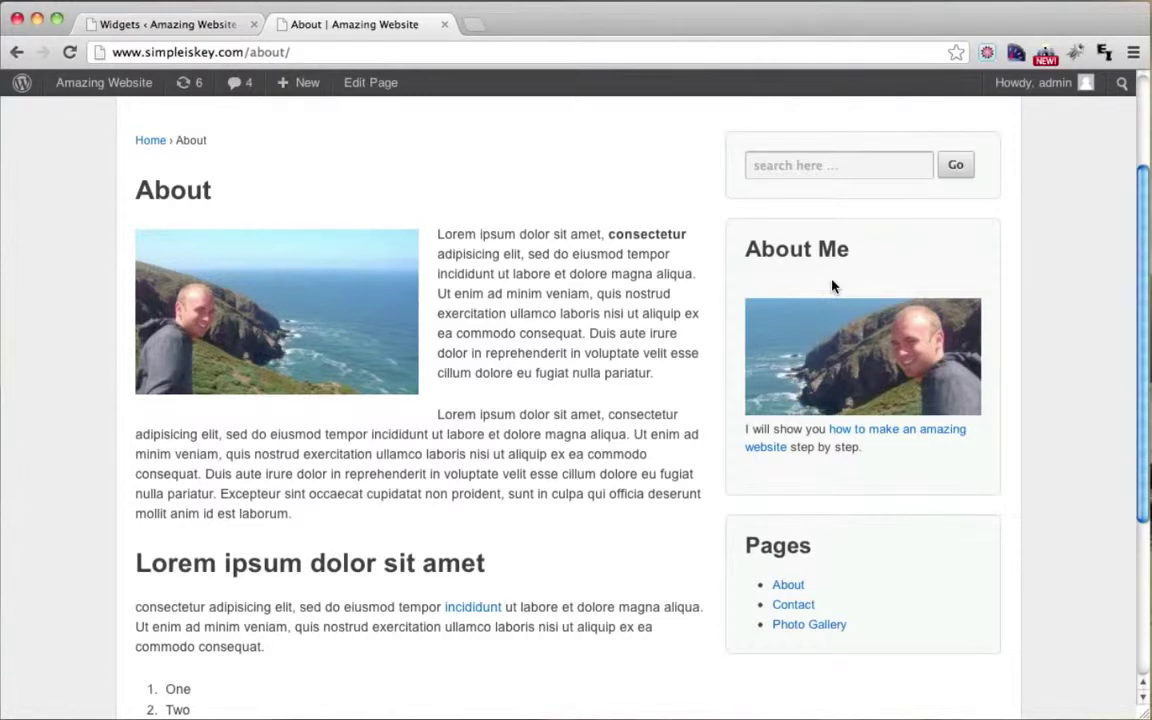
scroll(831, 287, up, 4)
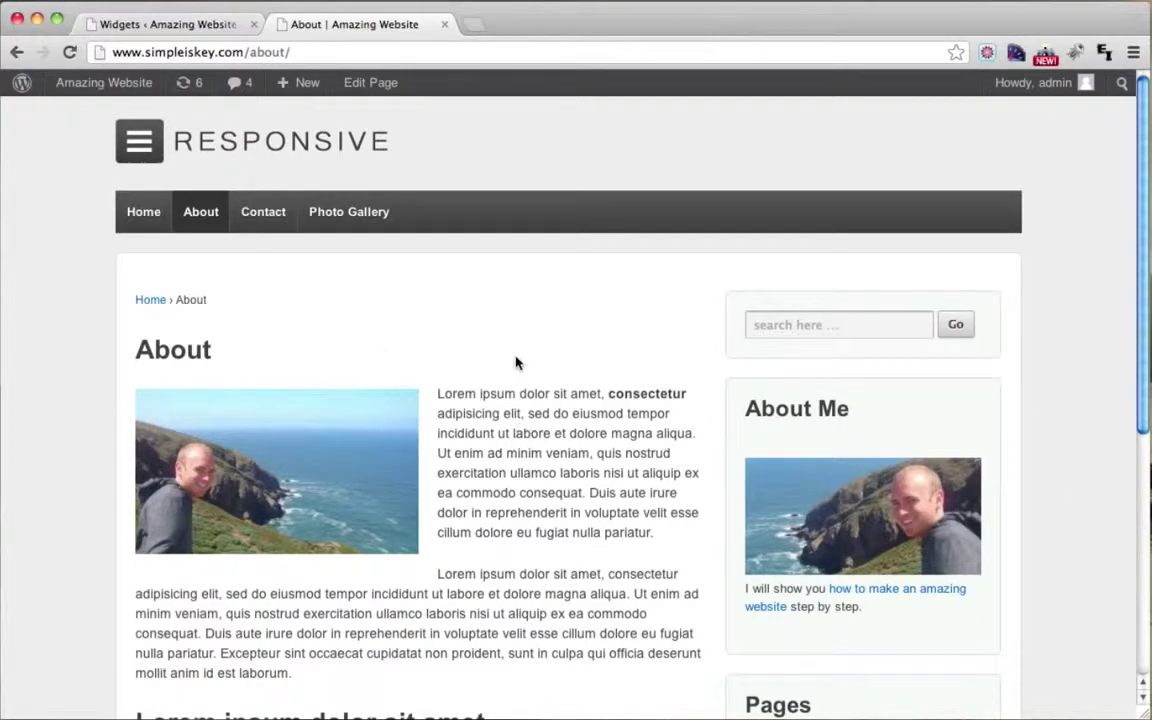
scroll(520, 330, down, 2)
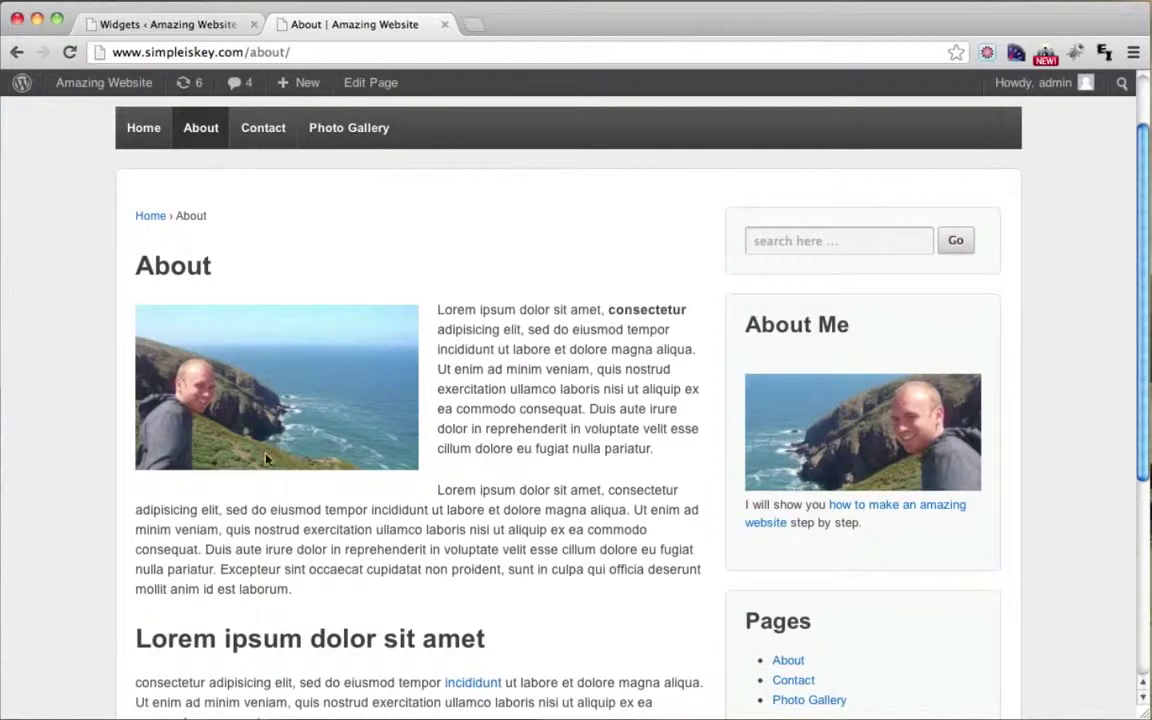
scroll(368, 527, down, 2)
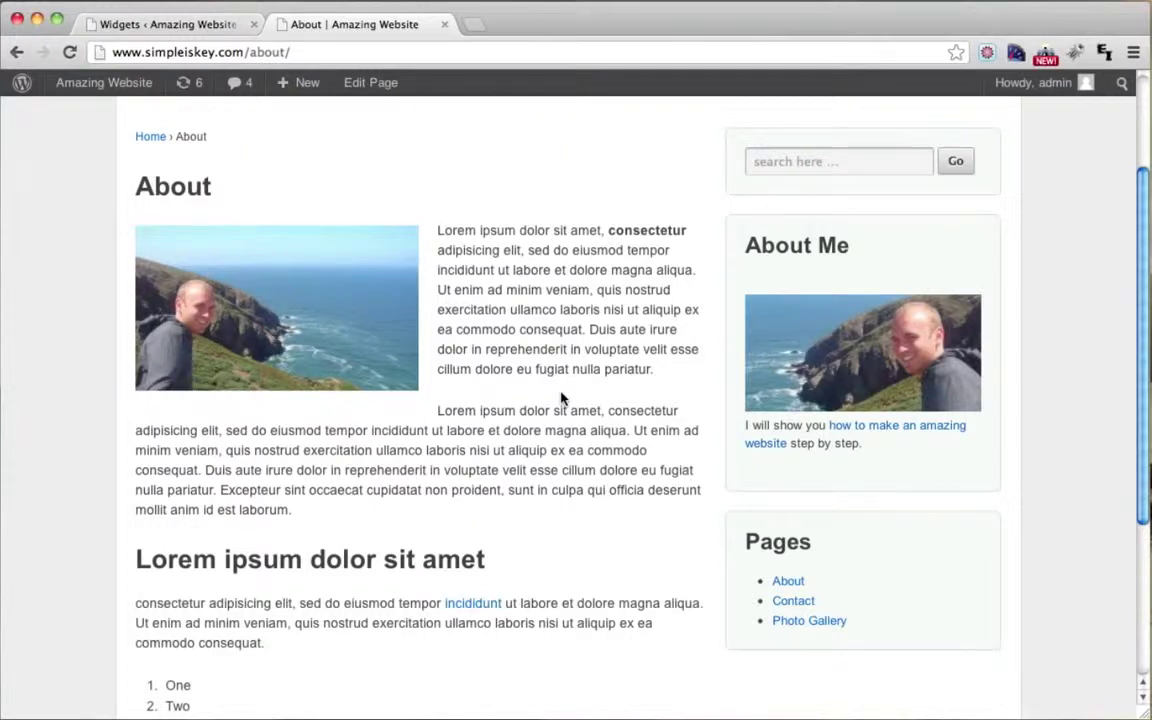
Step: Examine the search, About Me and Pages widgets beside the About page's content on the live site
scroll(561, 398, up, 4)
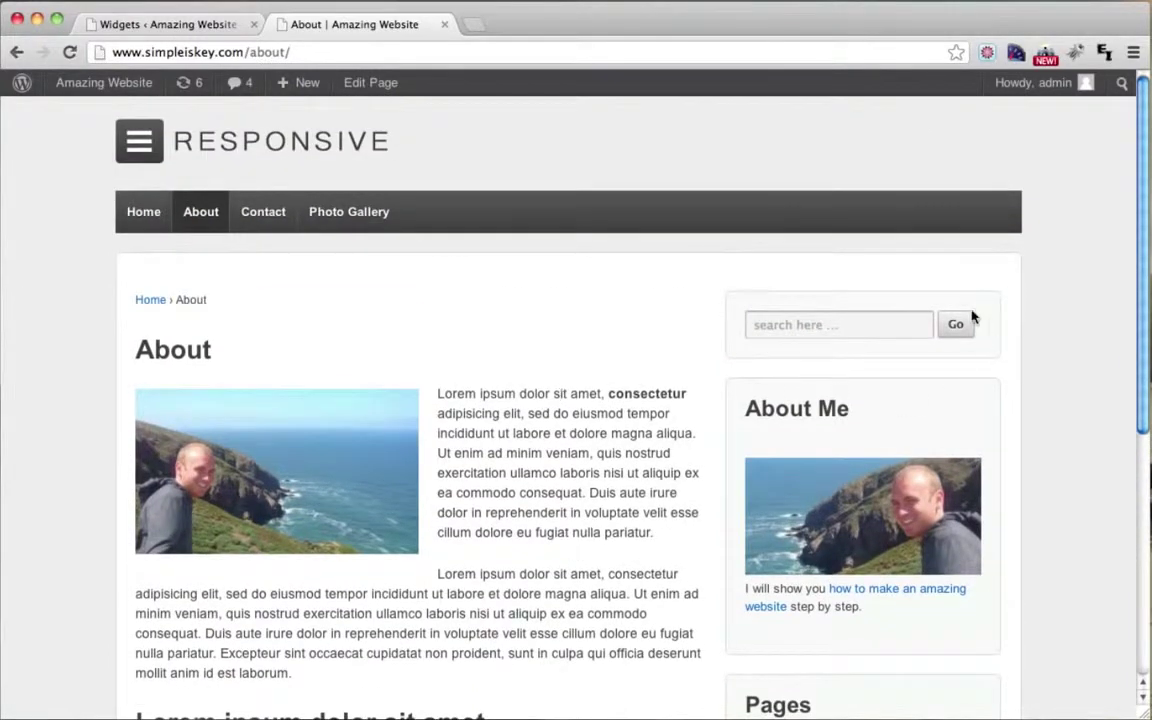
scroll(970, 318, down, 4)
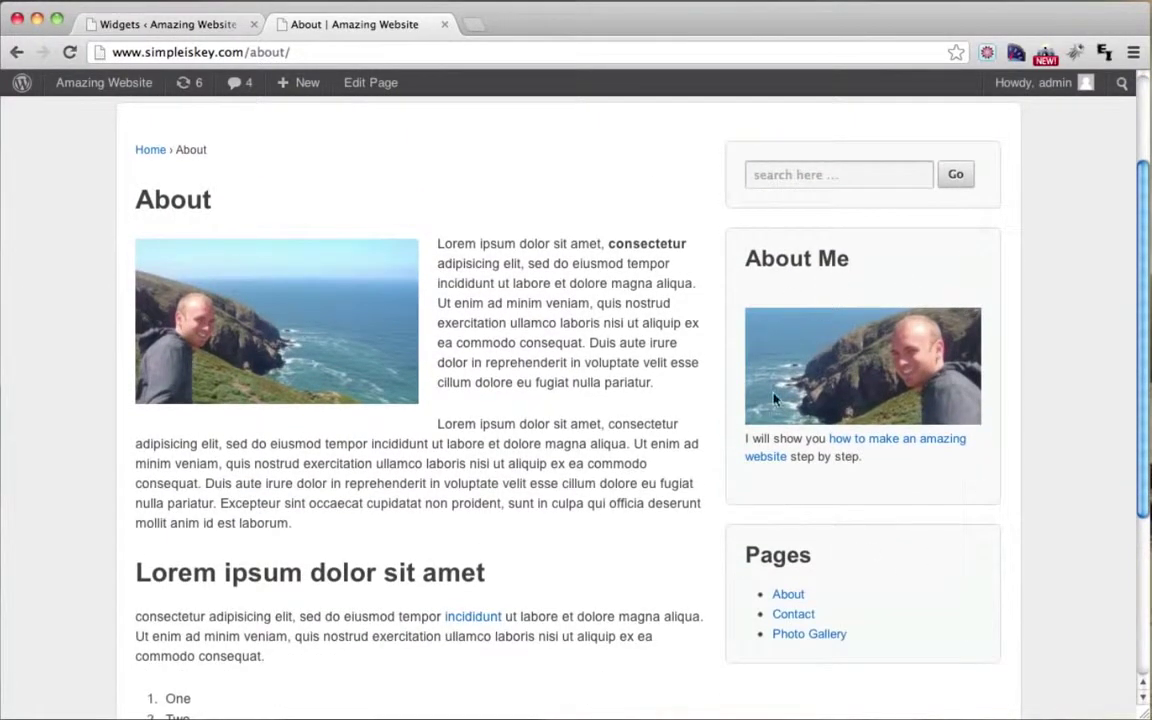
scroll(805, 409, down, 4)
scroll(922, 502, up, 4)
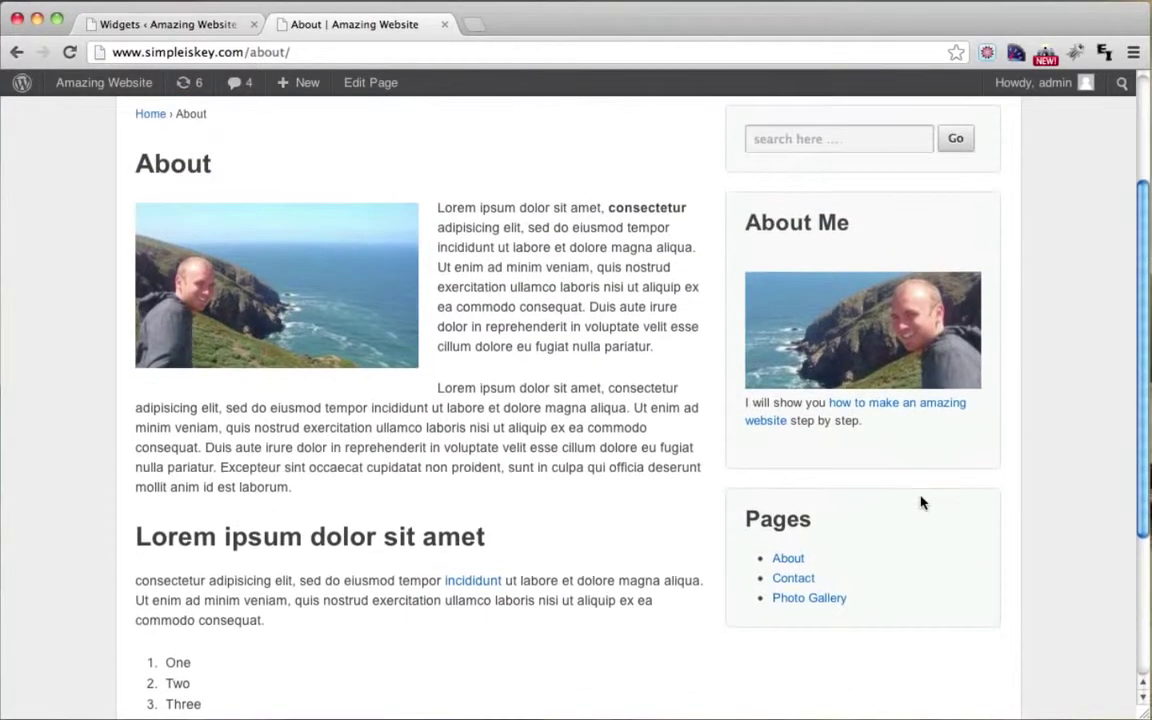
scroll(933, 378, up, 3)
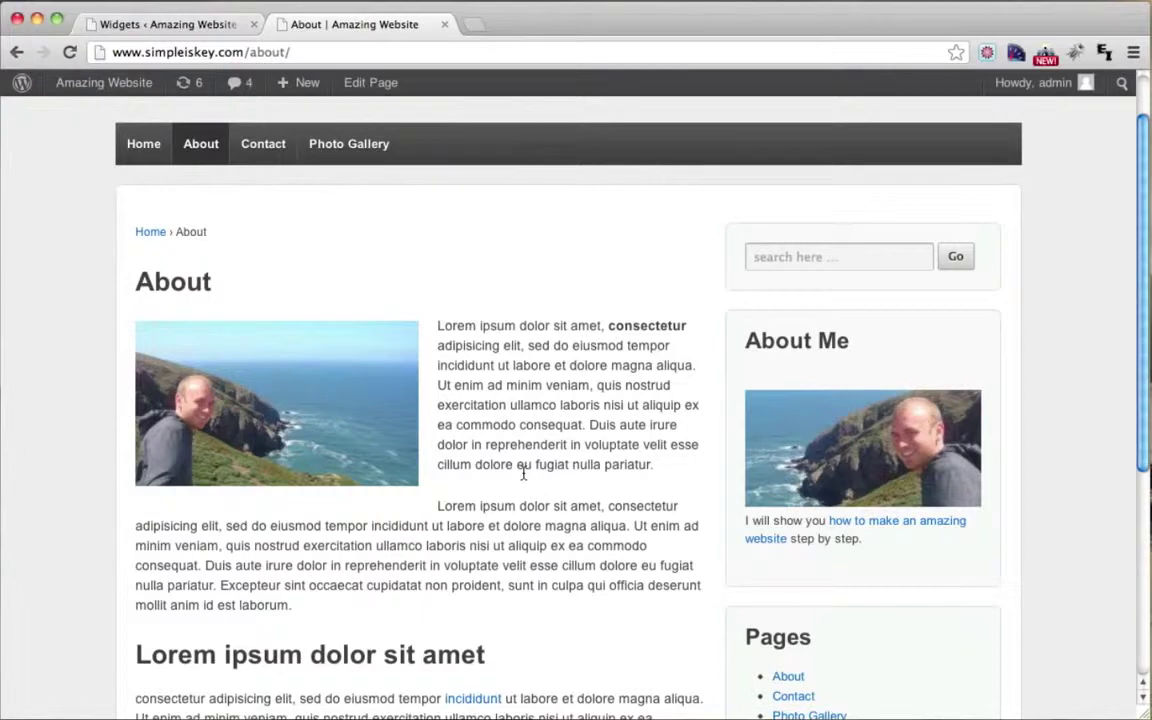
scroll(522, 474, down, 1)
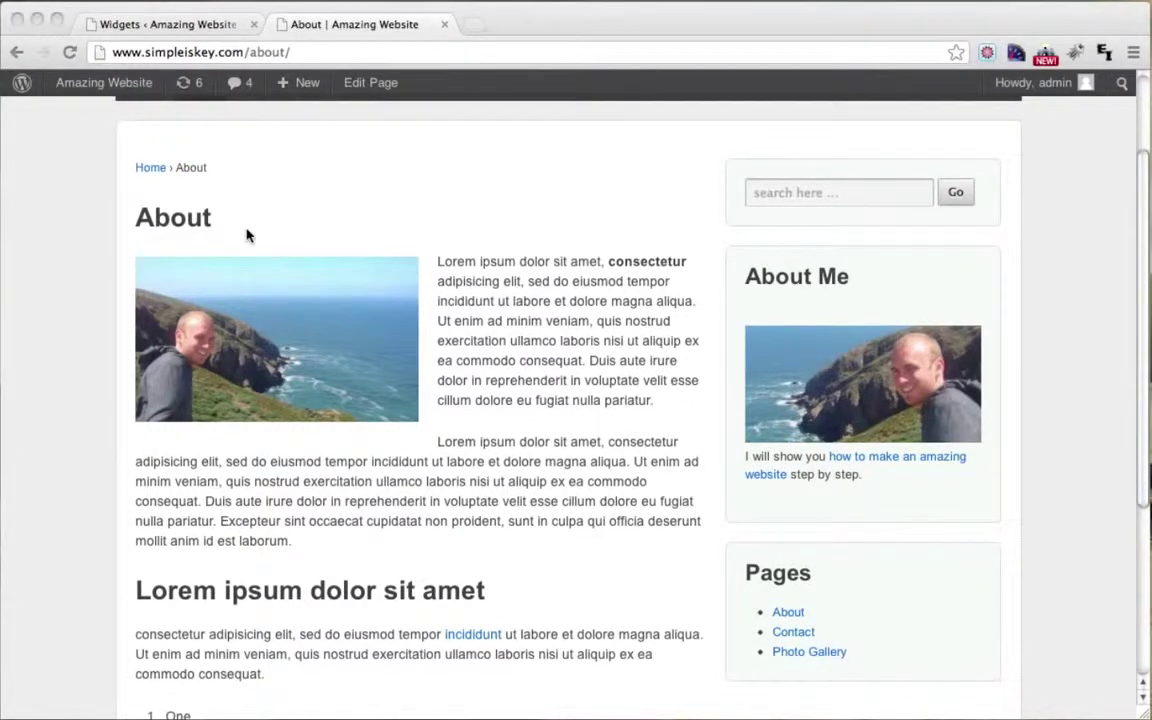
click(248, 235)
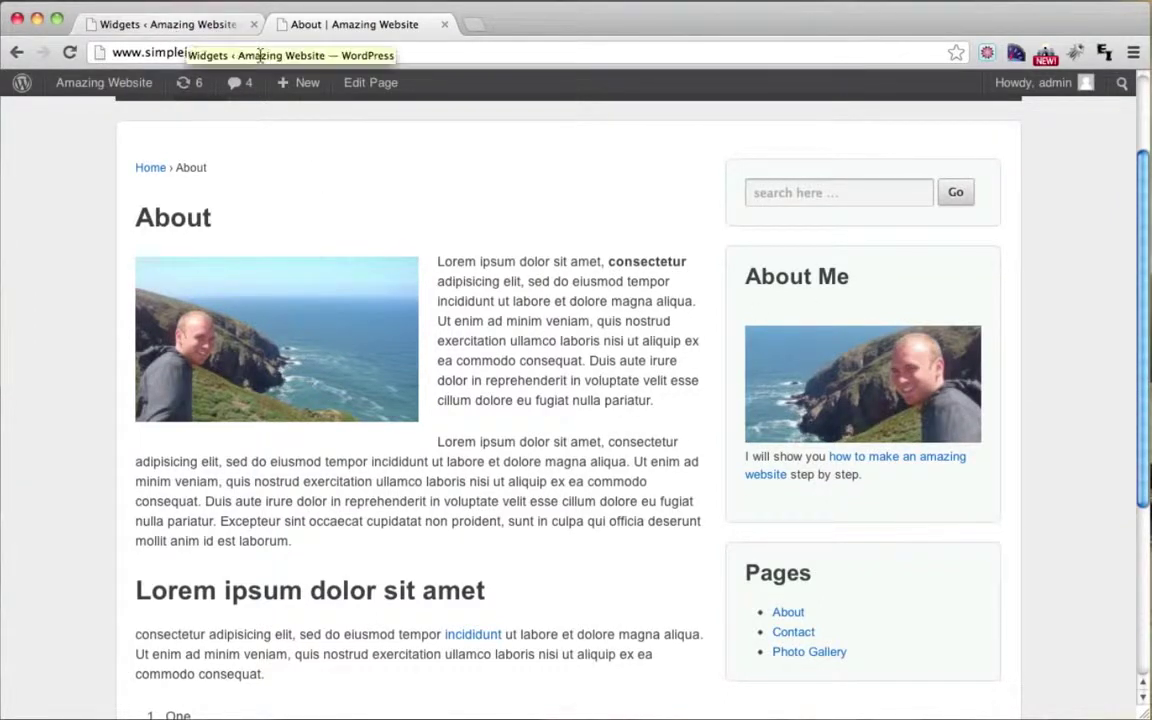
Step: Open the About page for editing, dismiss the New Media Manager notice, and locate the page's Template setting
click(368, 91)
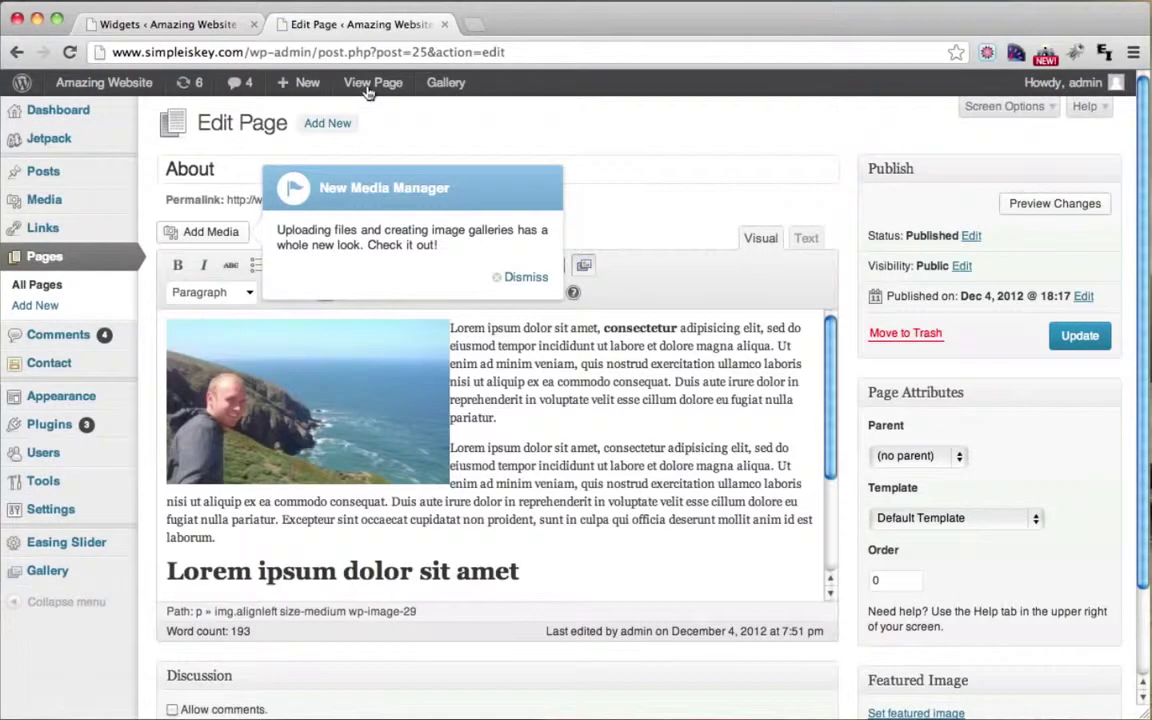
click(525, 278)
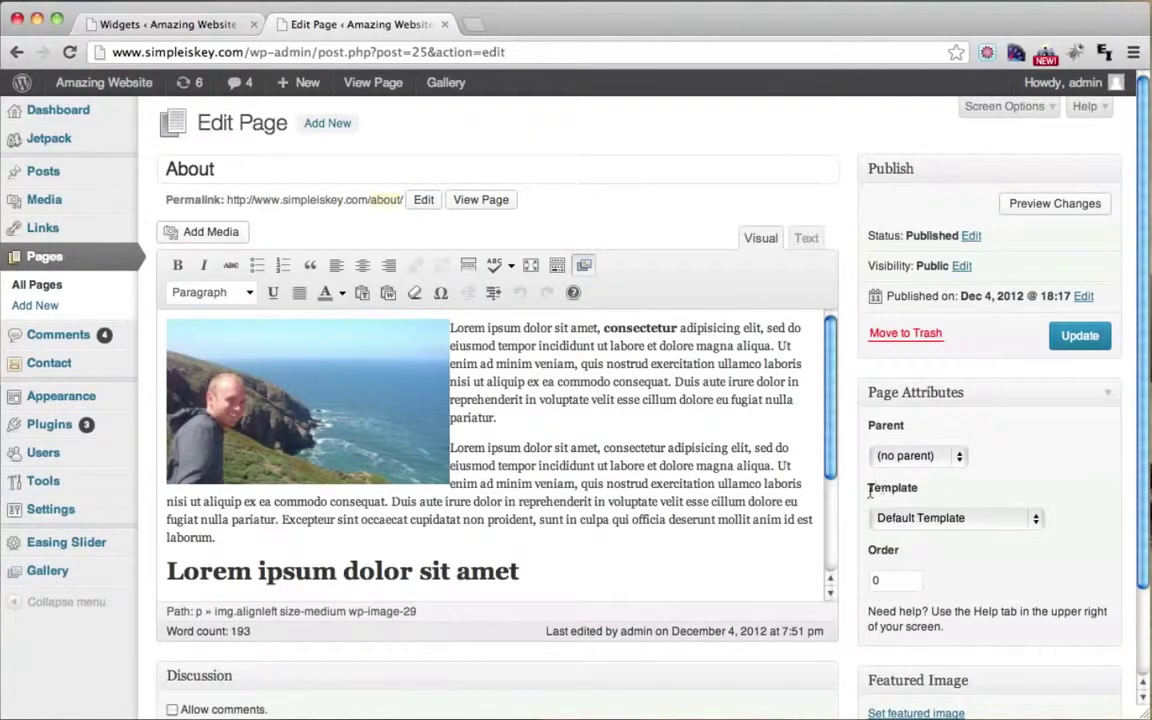
drag(868, 489, 933, 489)
Step: Switch the About page's template to Full Width Page (no sidebar), update the page, and view it live
click(1038, 519)
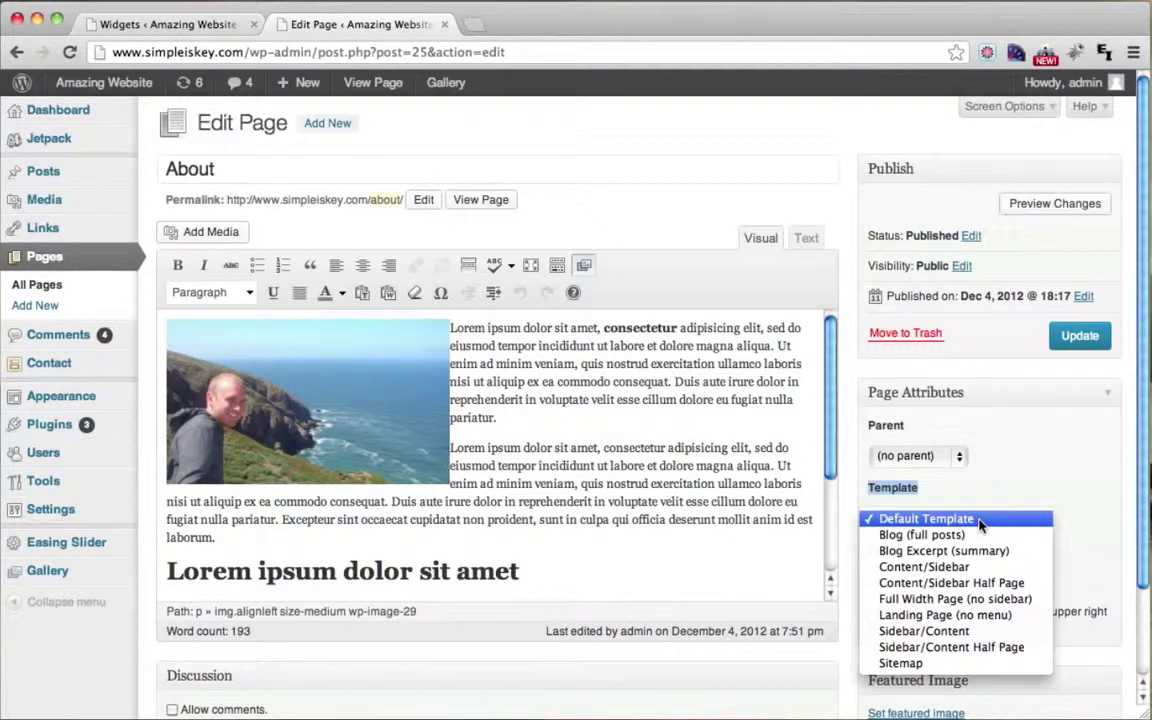
click(932, 603)
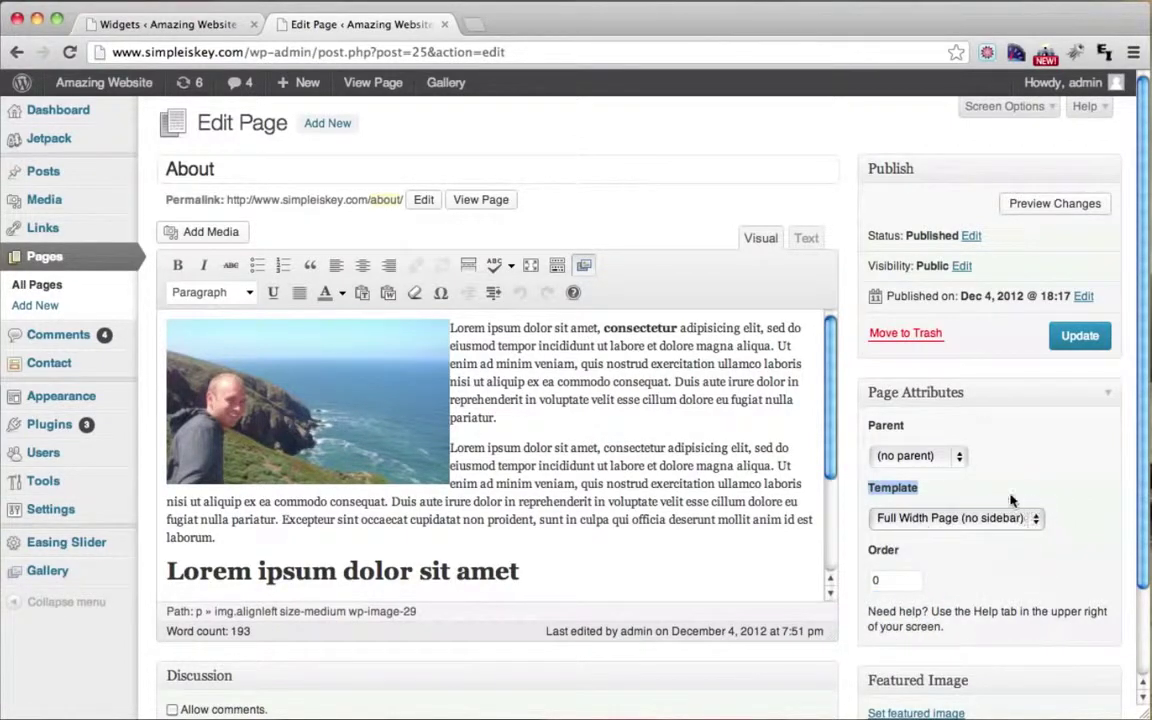
click(1083, 338)
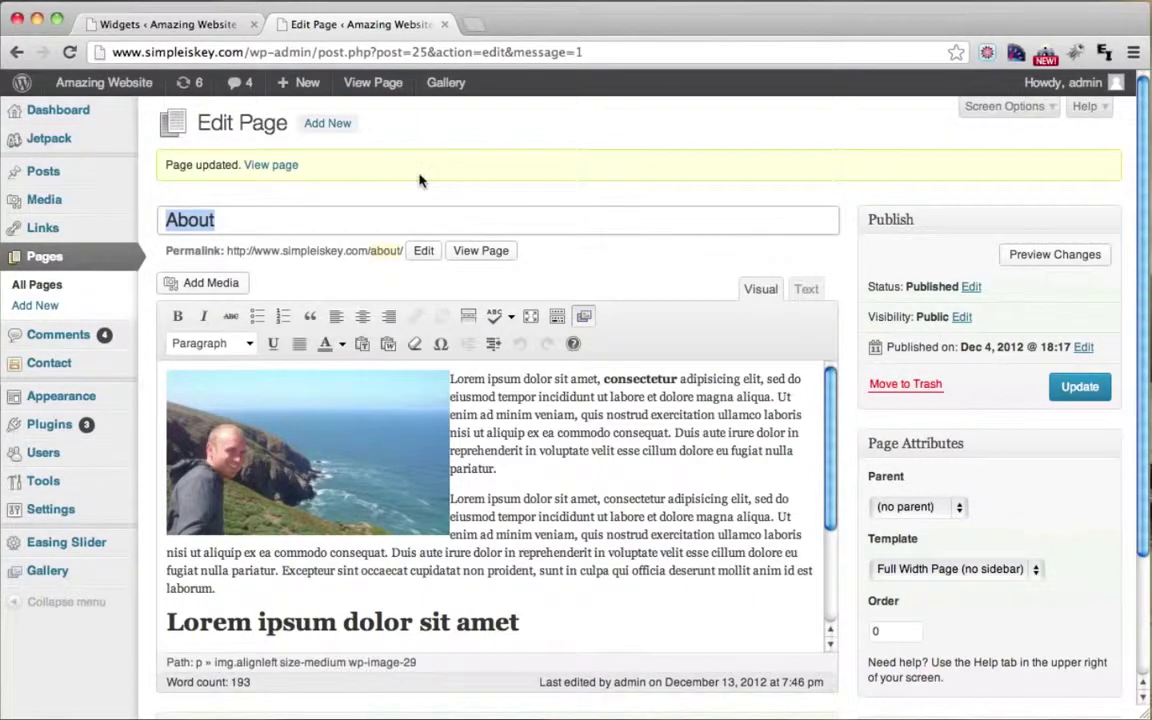
click(479, 256)
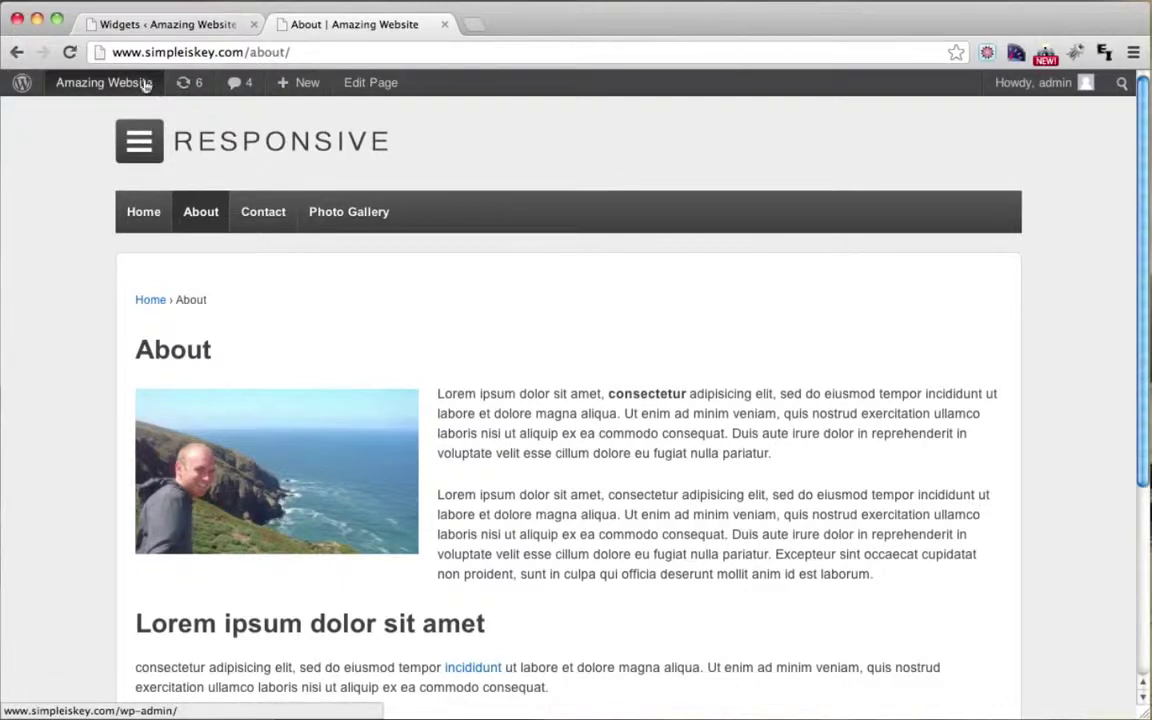
Step: Reopen the About page for editing, set its template back to Default Template, and update the page
click(375, 86)
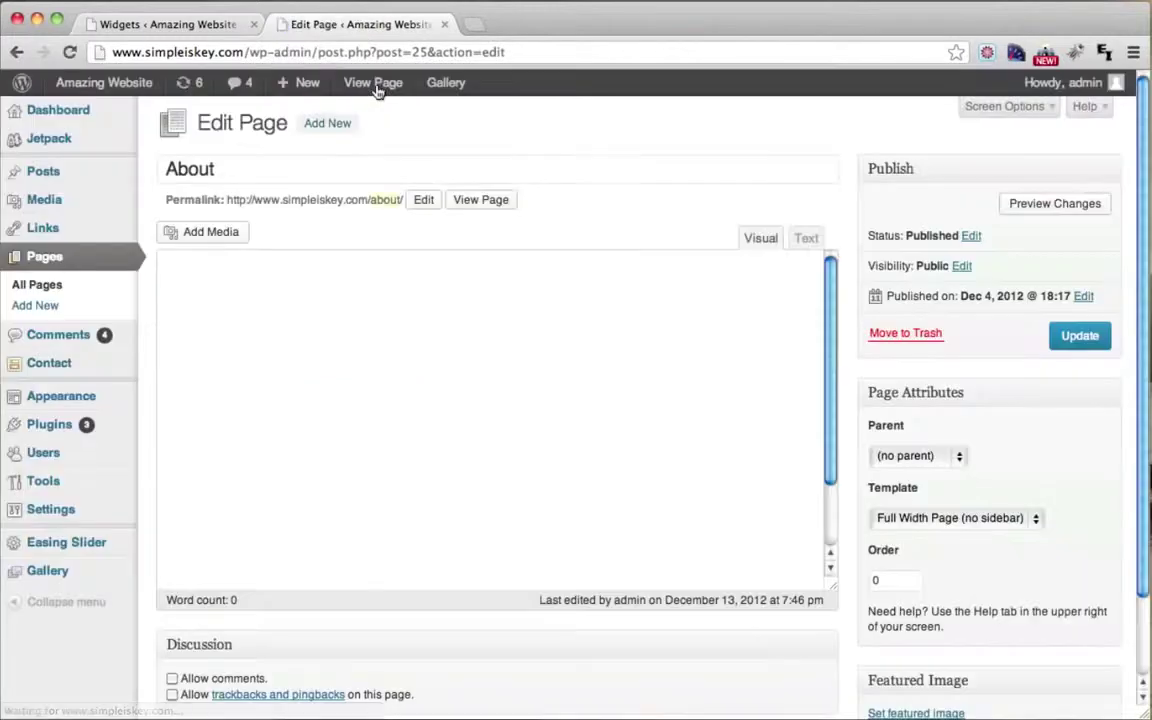
click(993, 519)
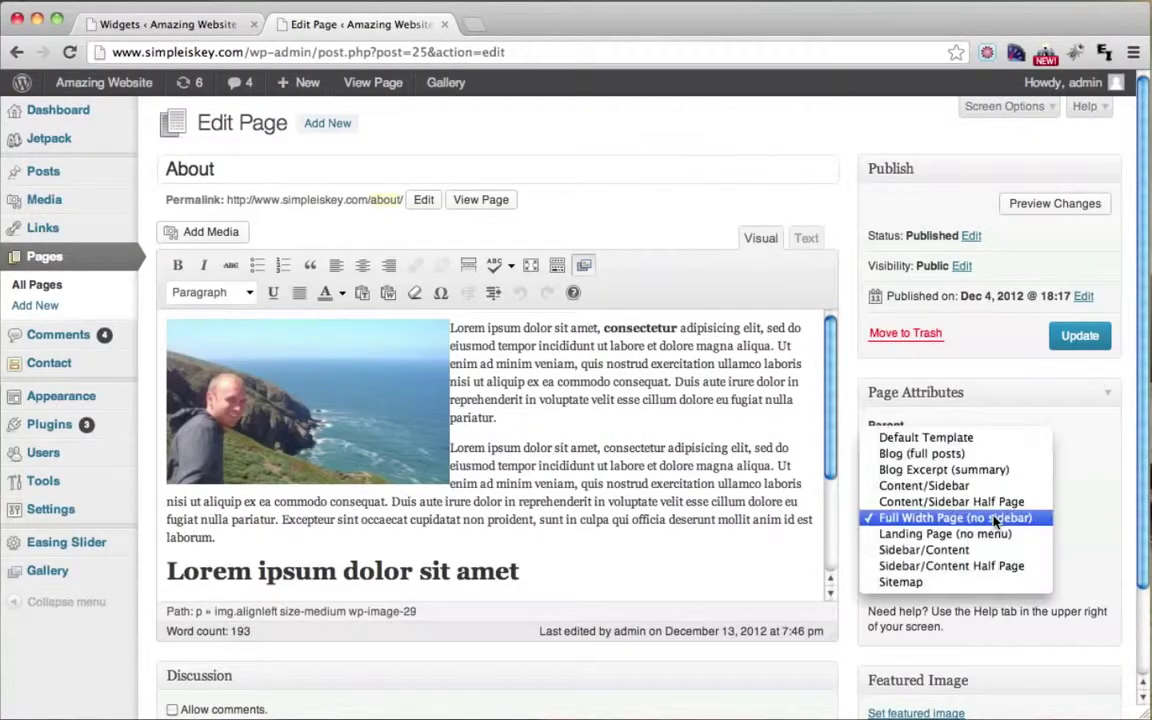
click(960, 438)
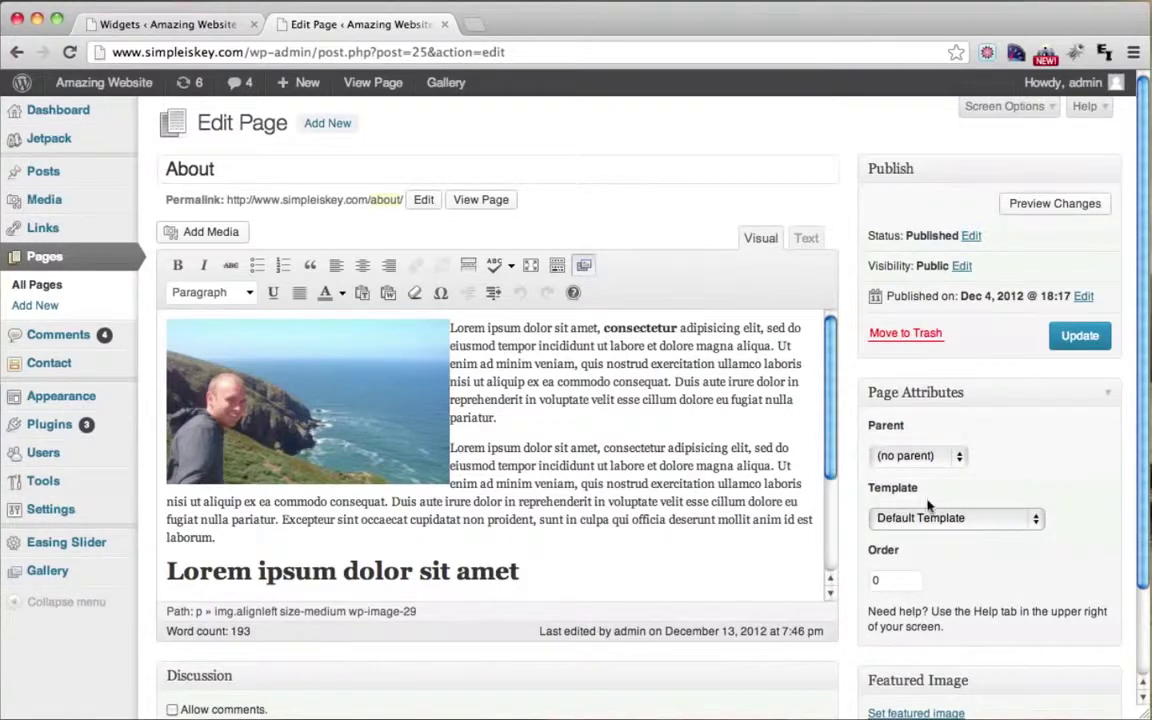
click(1079, 338)
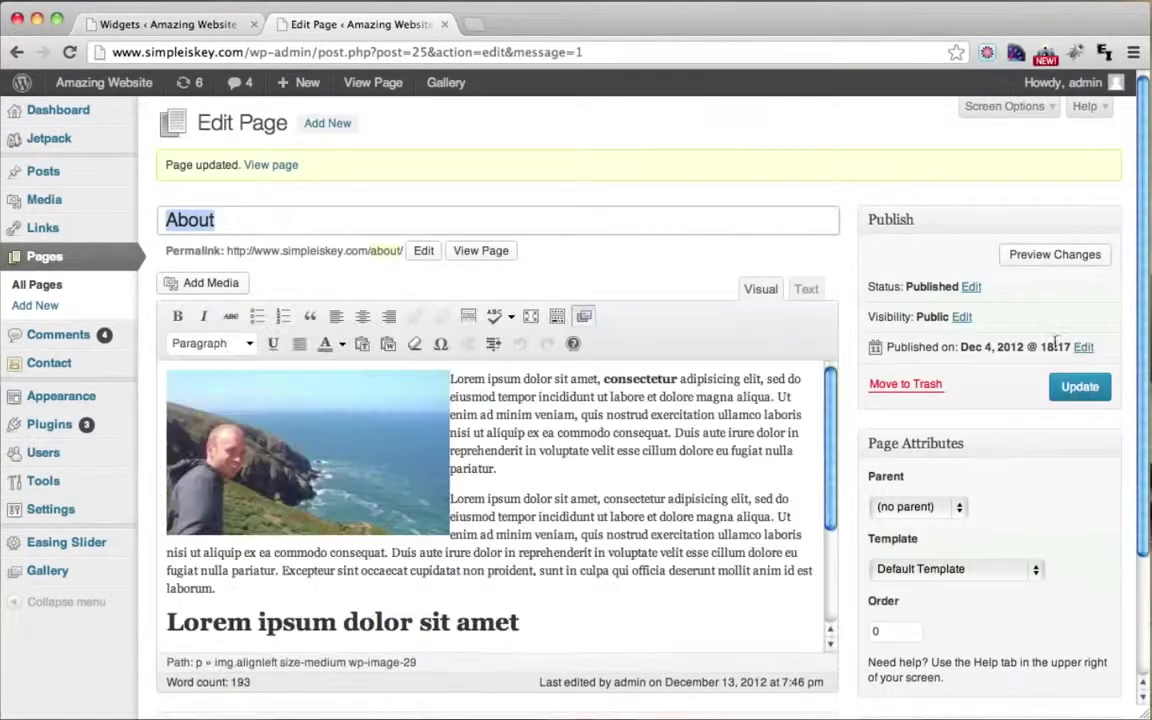
Step: View the updated About page live and check its sidebar widgets alongside the main content
click(479, 251)
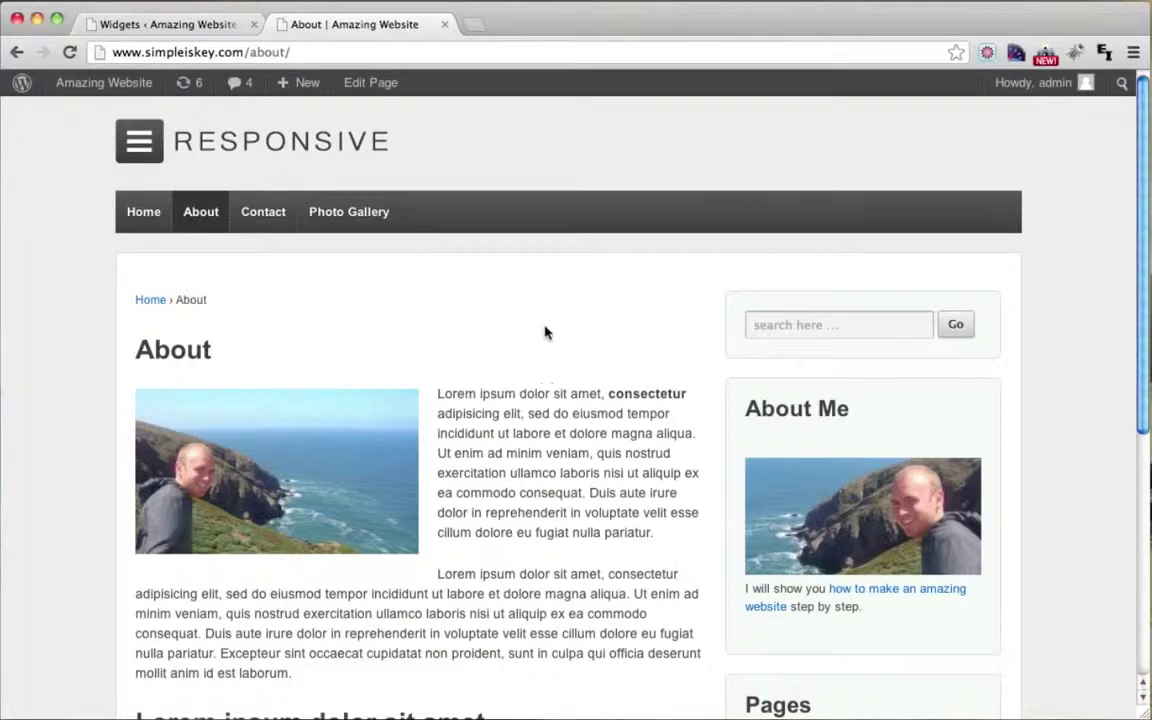
scroll(545, 329, down, 3)
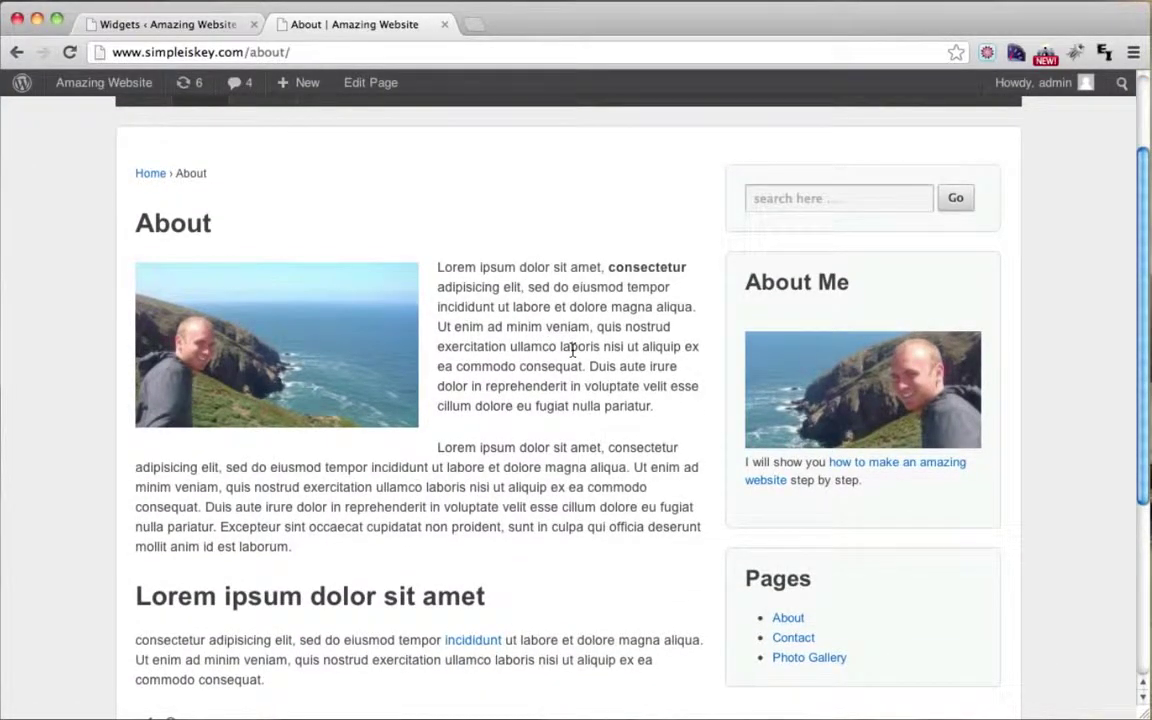
scroll(564, 487, down, 1)
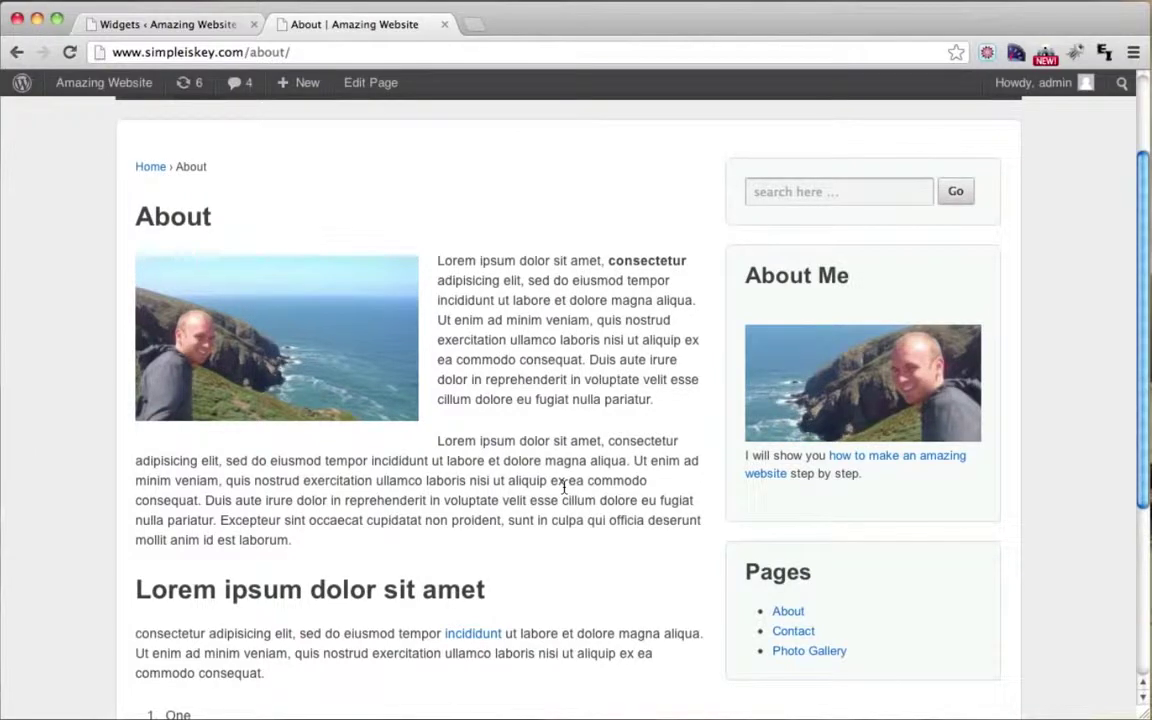
scroll(564, 487, up, 3)
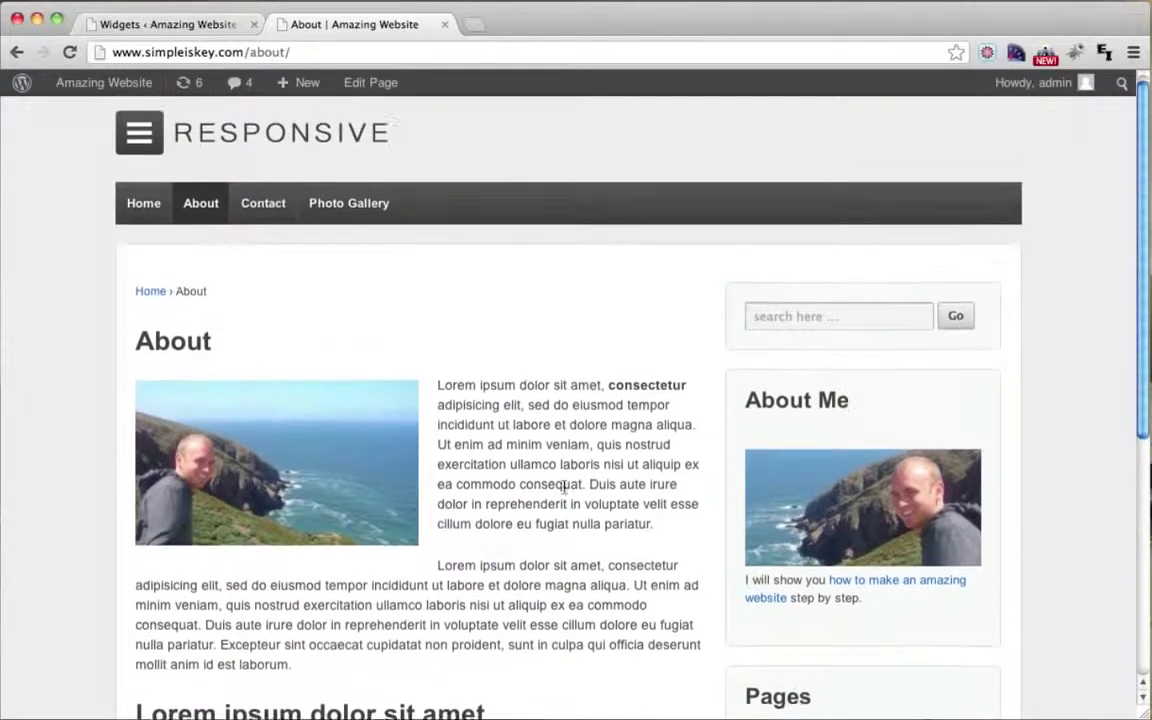